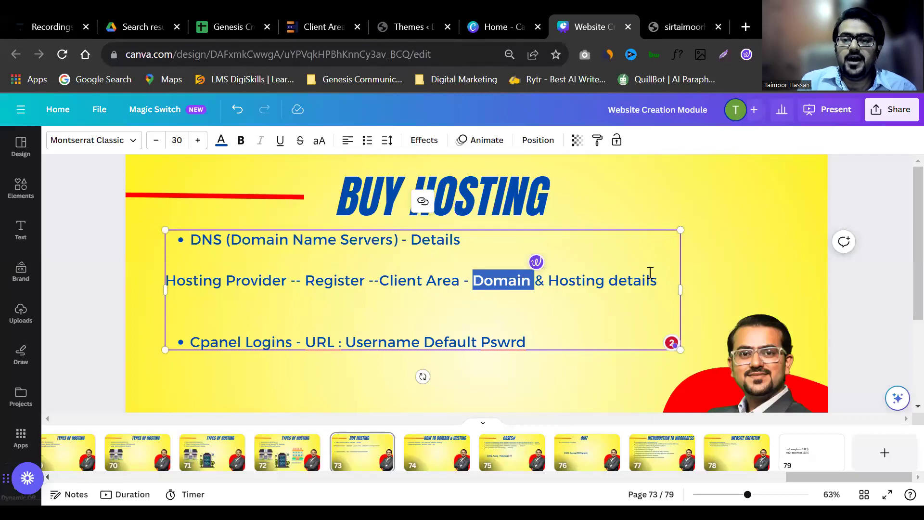
Add a new line reading "Domain Hosting" below the "Hosting Provider -- Register" line on the Buy Hosting slide
{"action": "left_click", "coordinate": [657, 275], "text": "shift"}
{"action": "left_click", "coordinate": [662, 275]}
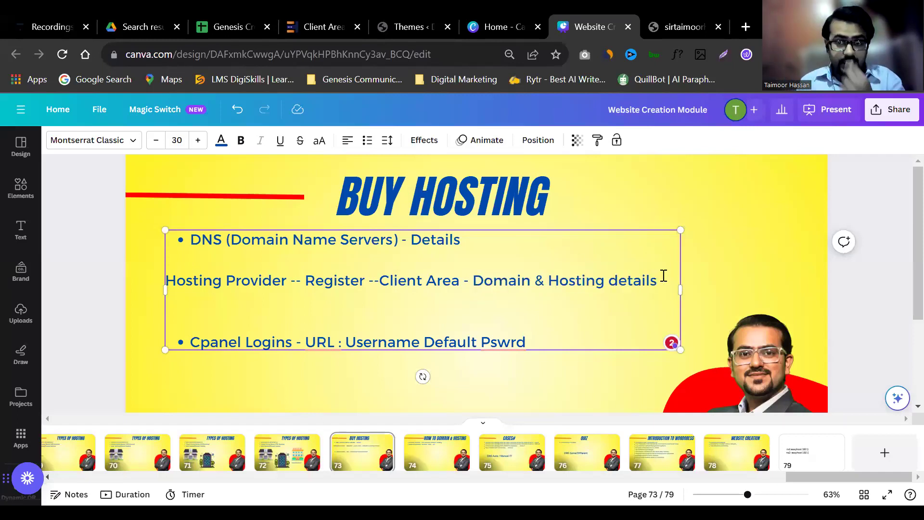
{"action": "key", "text": "Return"}
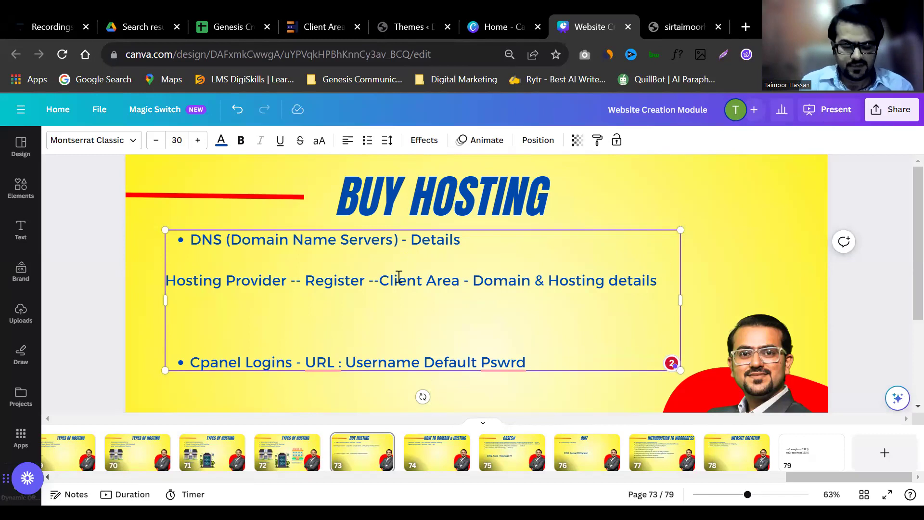
{"action": "type", "text": "Domain"}
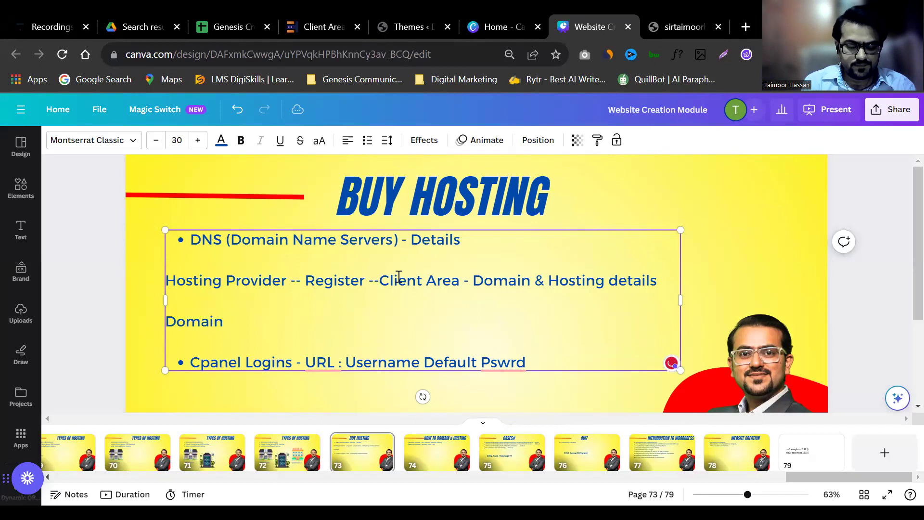
{"action": "type", "text": "      Hosti"}
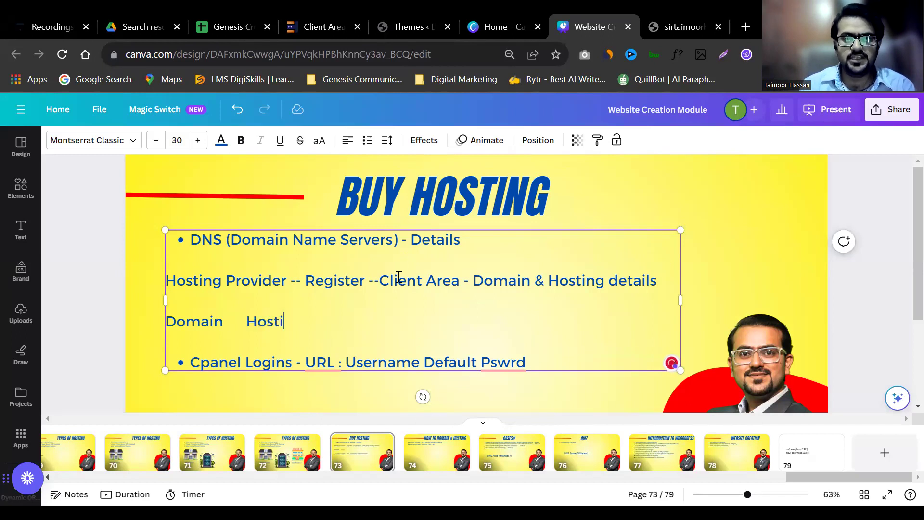
{"action": "type", "text": "ng"}
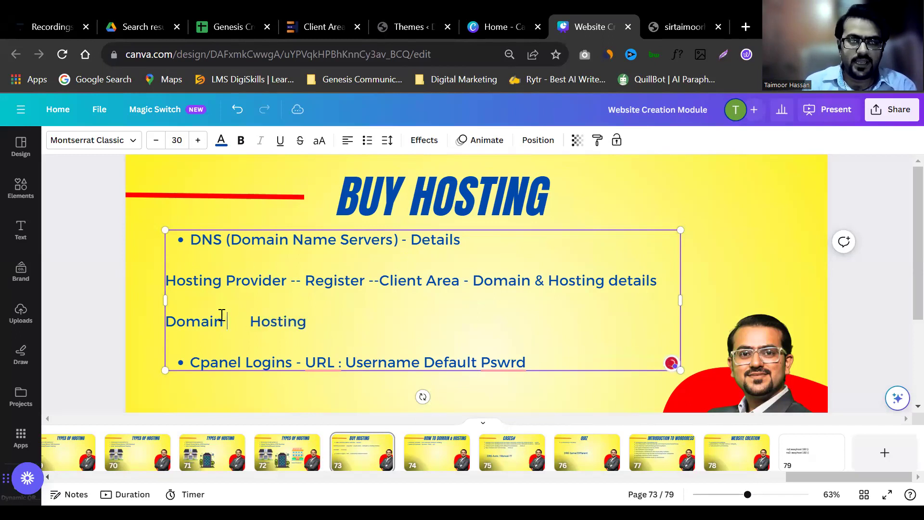
Insert "- ----- DNS -------" between Domain and Hosting on the new line, keeping it all on one line, and finish editing the text
{"action": "type", "text": " - ----- DNS "}
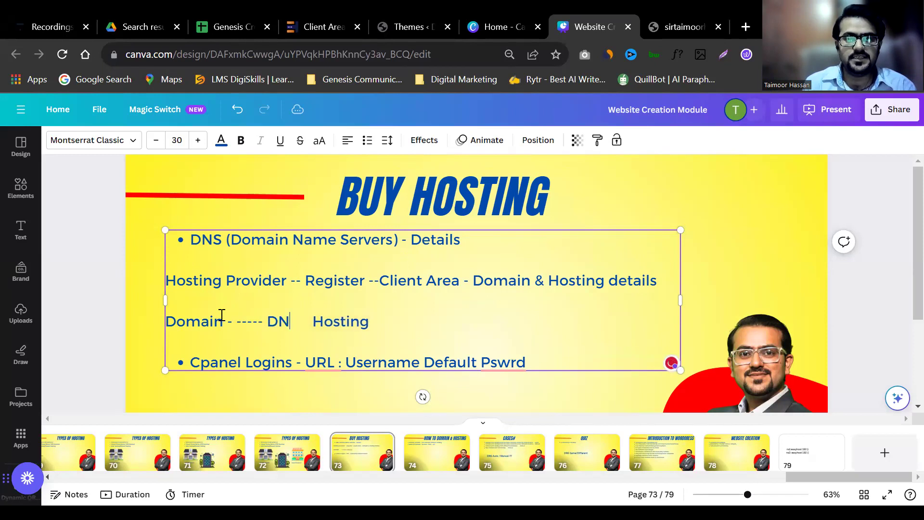
{"action": "type", "text": "--"}
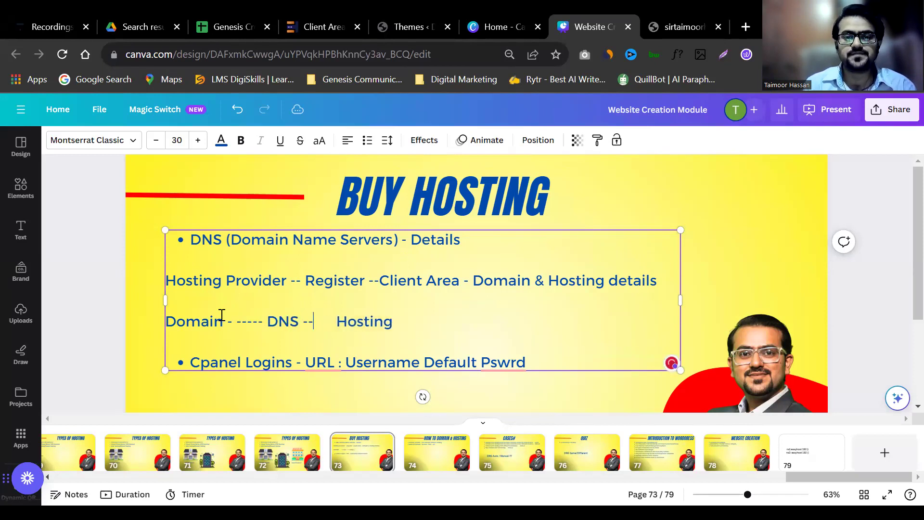
{"action": "type", "text": "-----"}
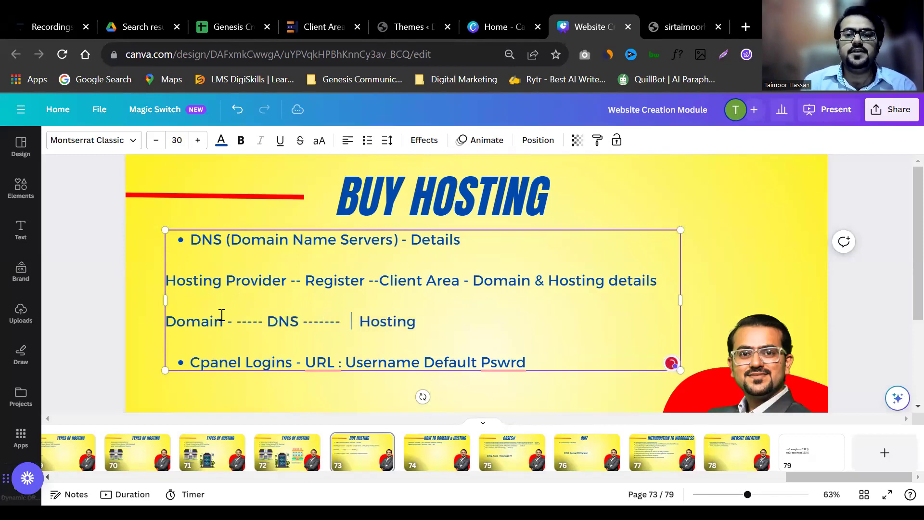
{"action": "key", "text": "Return"}
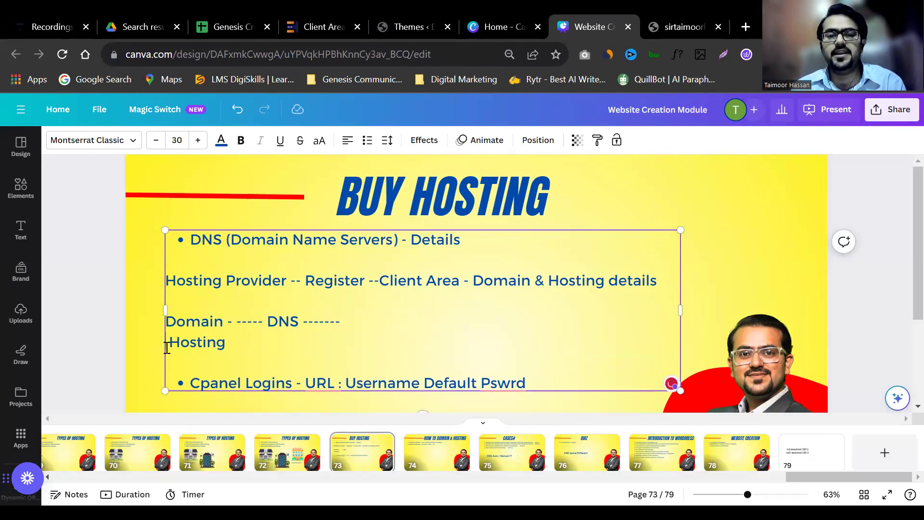
{"action": "key", "text": "BackSpace"}
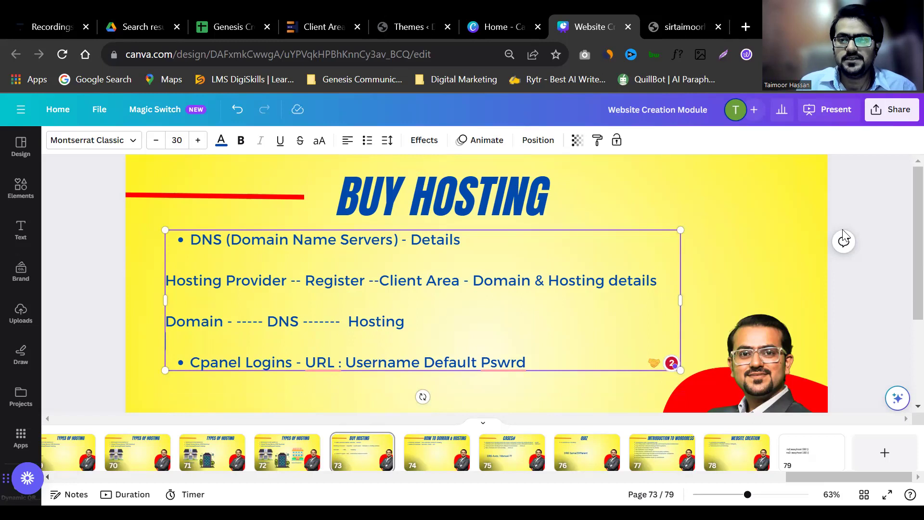
{"action": "key", "text": "Escape"}
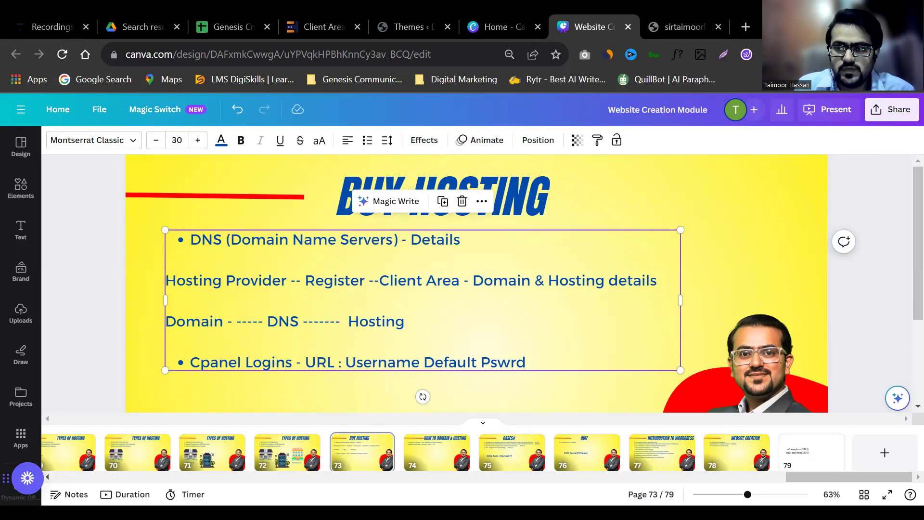
Switch to the EasyHost client area and open its account login page
{"action": "left_click", "coordinate": [308, 13]}
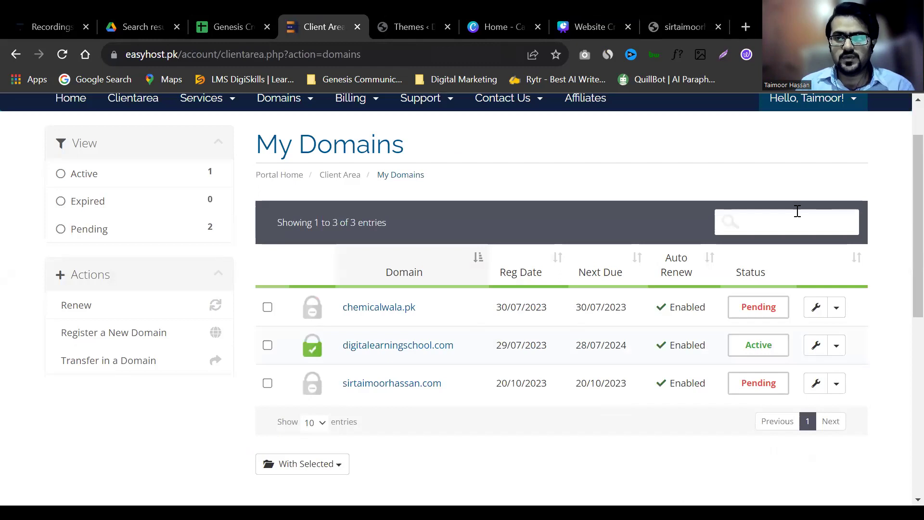
{"action": "left_click", "coordinate": [15, 56]}
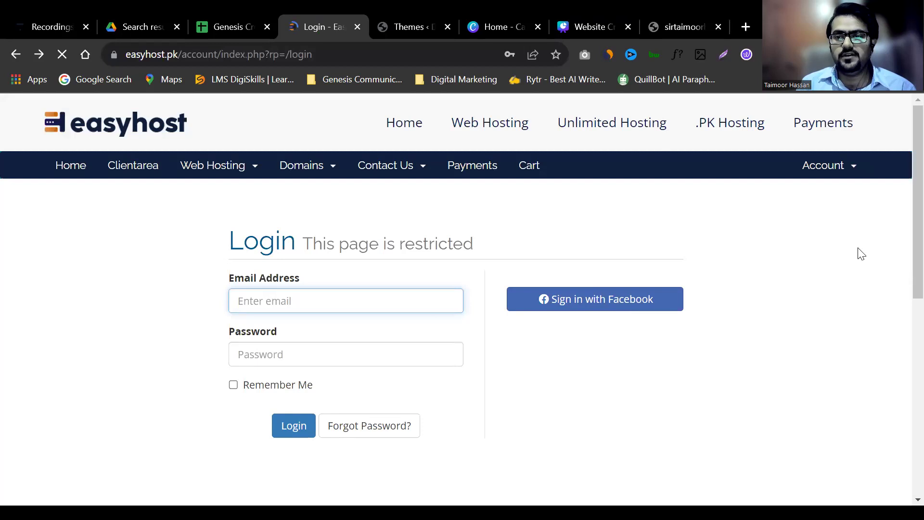
{"action": "left_click", "coordinate": [822, 179]}
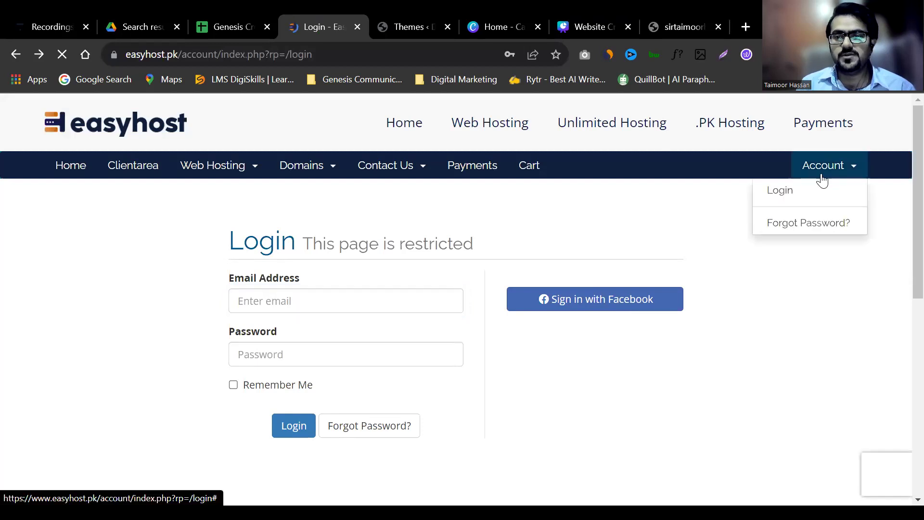
{"action": "left_click", "coordinate": [782, 191]}
Log in to the EasyHost client area with the first saved account, authorising the password fill with the Windows PIN and retrying if rejected
{"action": "left_click", "coordinate": [268, 307]}
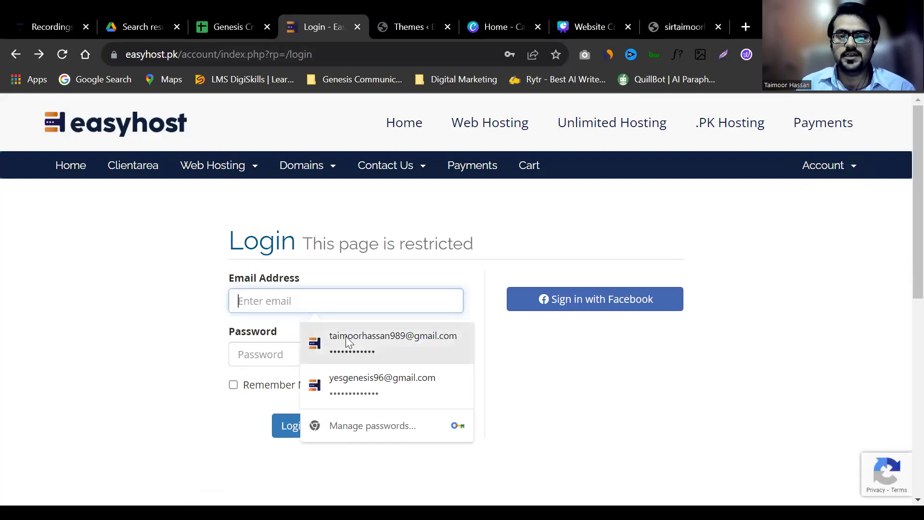
{"action": "left_click", "coordinate": [337, 343]}
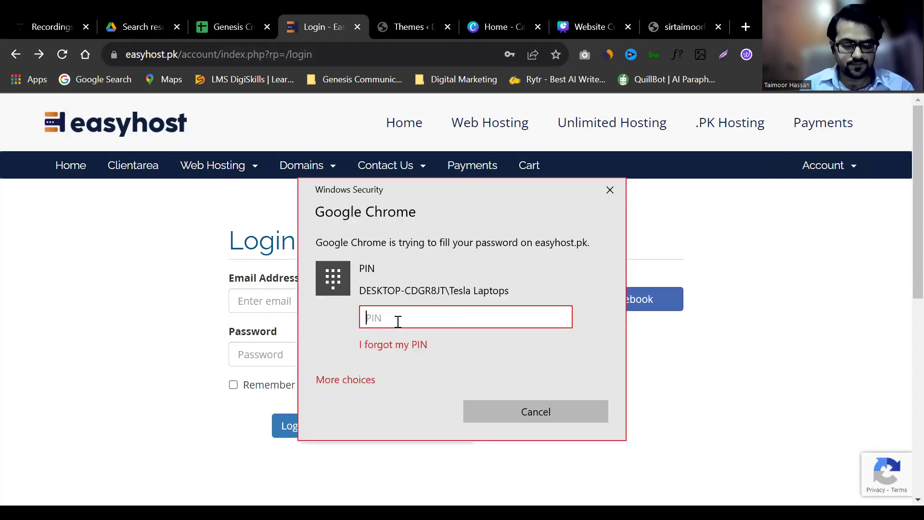
{"action": "type", "text": "••••••••"}
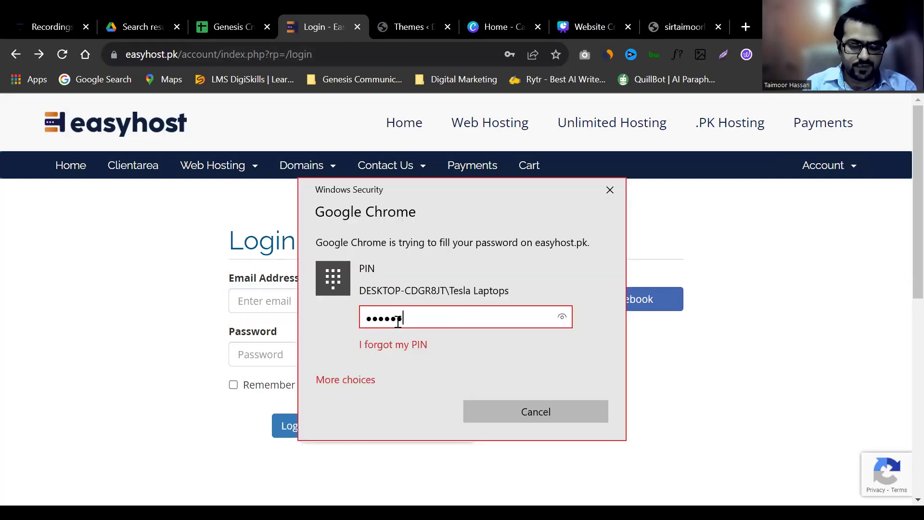
{"action": "key", "text": "Return"}
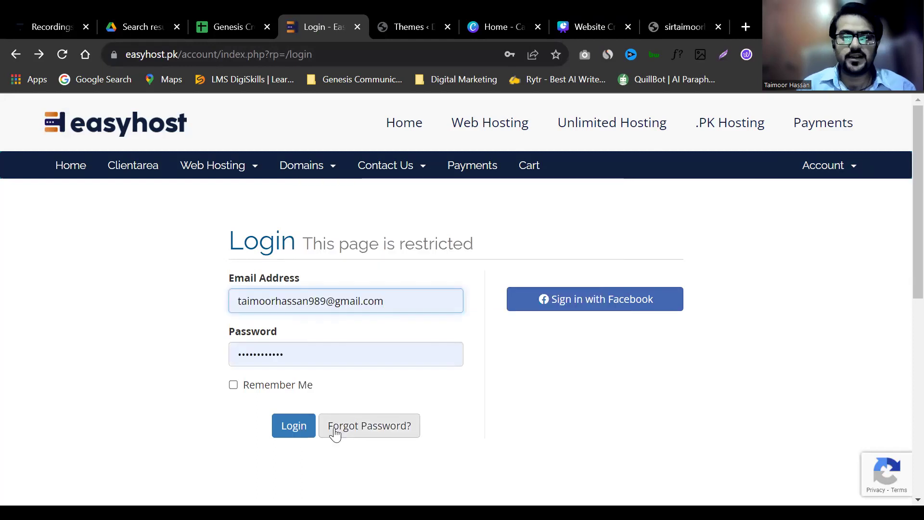
{"action": "left_click", "coordinate": [300, 429]}
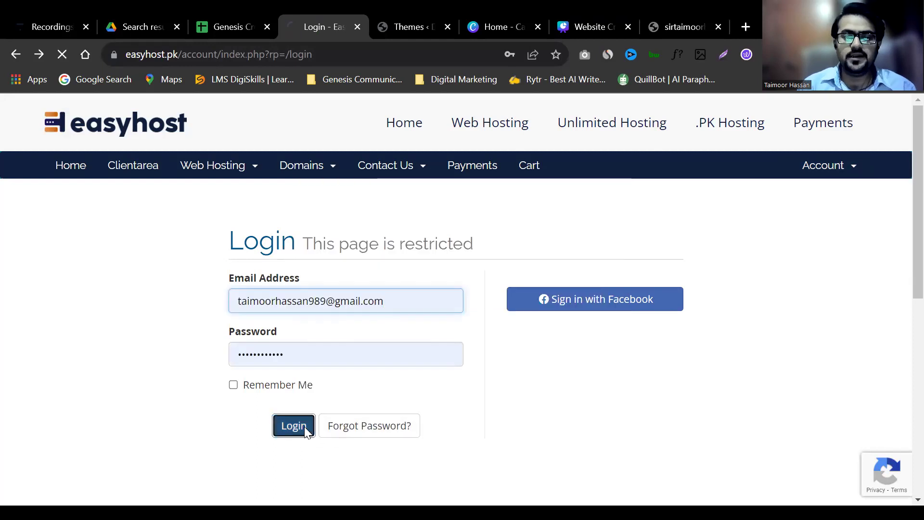
{"action": "left_click", "coordinate": [266, 356]}
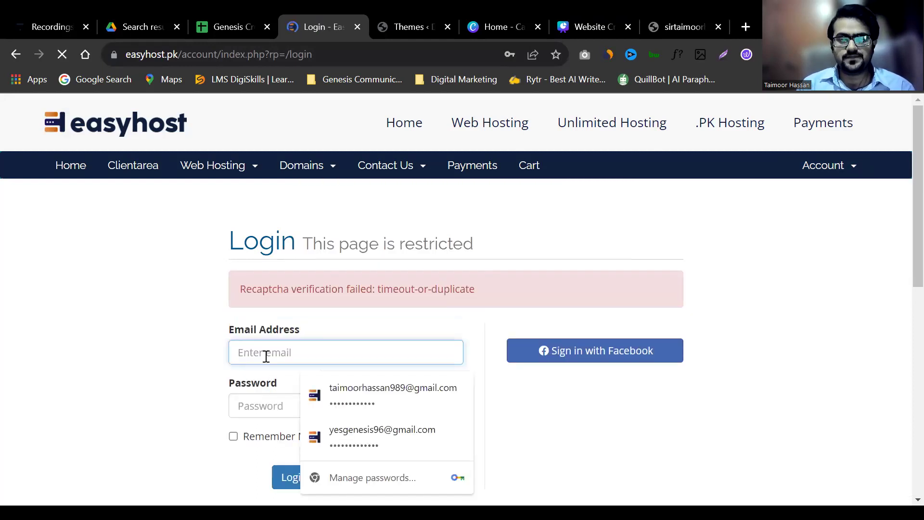
{"action": "left_click", "coordinate": [331, 393]}
{"action": "left_click", "coordinate": [291, 477]}
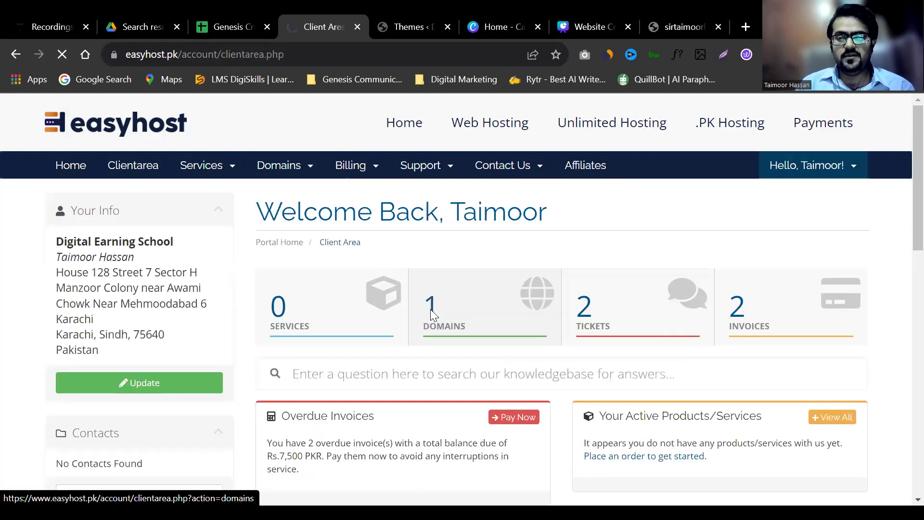
Open the list of domains and go to nameserver management for digitalearningschool.com
{"action": "left_click", "coordinate": [430, 310]}
{"action": "scroll", "coordinate": [900, 187], "scroll_direction": "down", "scroll_amount": 3}
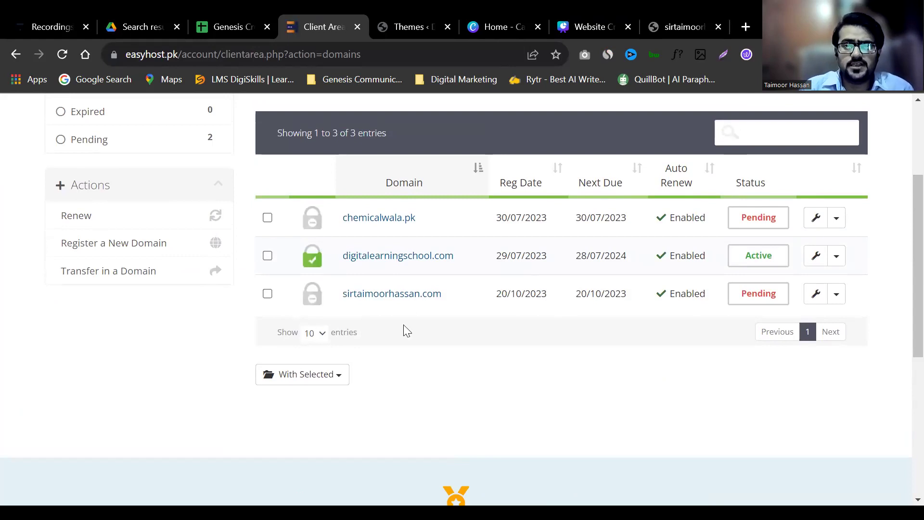
{"action": "scroll", "coordinate": [901, 285], "scroll_direction": "up", "scroll_amount": 2}
{"action": "scroll", "coordinate": [902, 313], "scroll_direction": "down", "scroll_amount": 2}
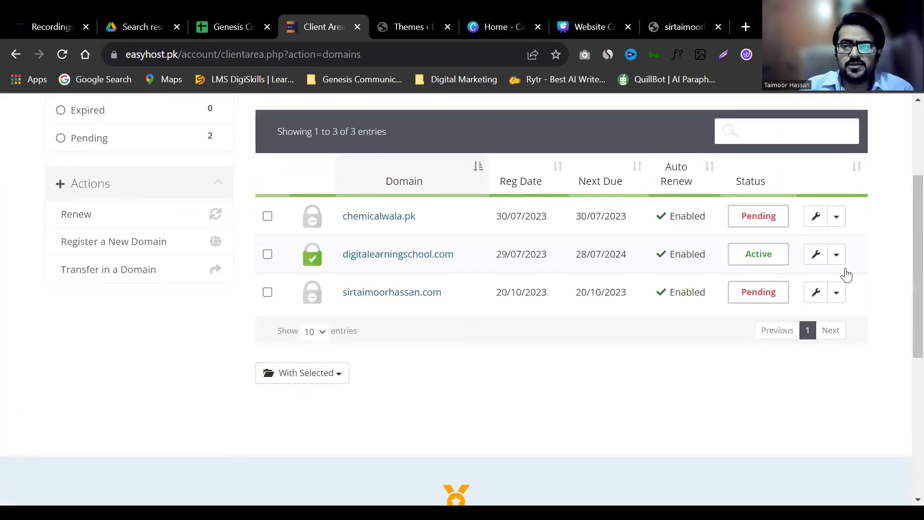
{"action": "left_click", "coordinate": [836, 256]}
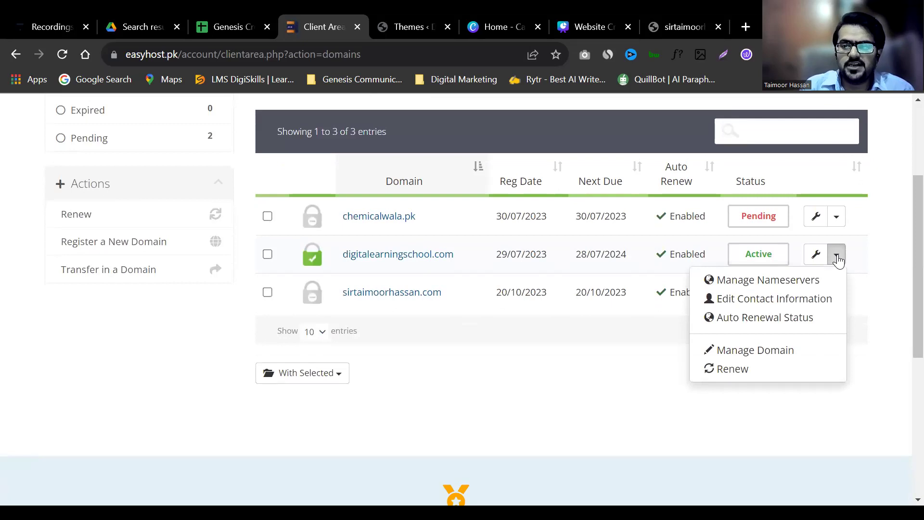
{"action": "left_click", "coordinate": [788, 281]}
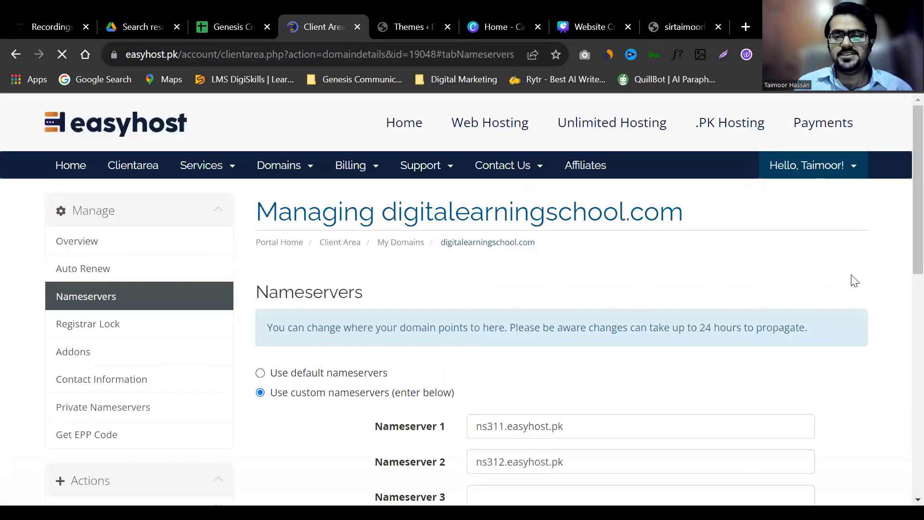
Examine the custom nameserver settings of digitalearningschool.com and the fields available for changing them
{"action": "scroll", "coordinate": [901, 232], "scroll_direction": "down", "scroll_amount": 7}
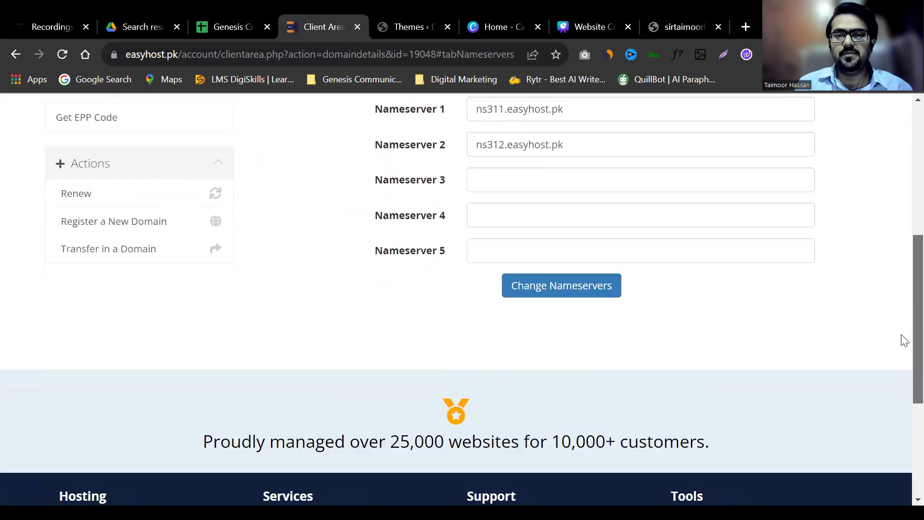
{"action": "scroll", "coordinate": [904, 339], "scroll_direction": "up", "scroll_amount": 1}
{"action": "scroll", "coordinate": [904, 339], "scroll_direction": "down", "scroll_amount": 1}
{"action": "scroll", "coordinate": [904, 340], "scroll_direction": "up", "scroll_amount": 1}
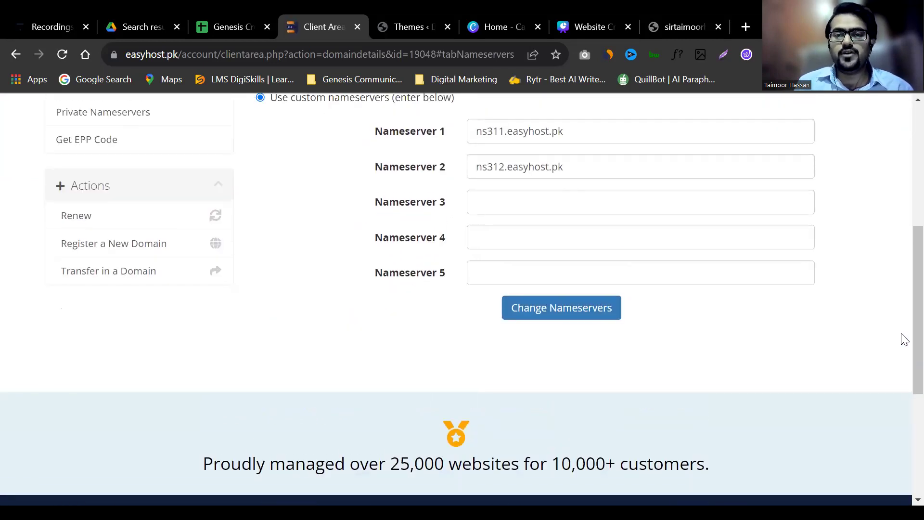
{"action": "scroll", "coordinate": [904, 340], "scroll_direction": "down", "scroll_amount": 1}
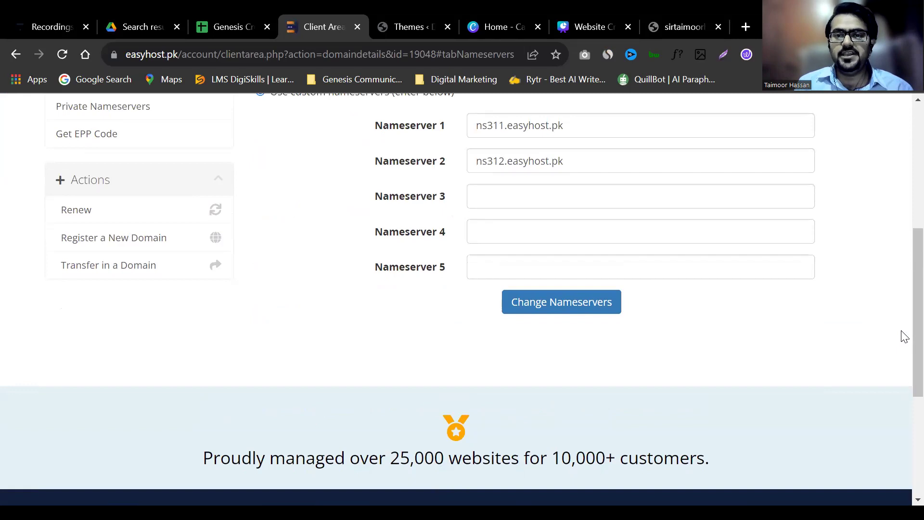
{"action": "scroll", "coordinate": [886, 348], "scroll_direction": "up", "scroll_amount": 6}
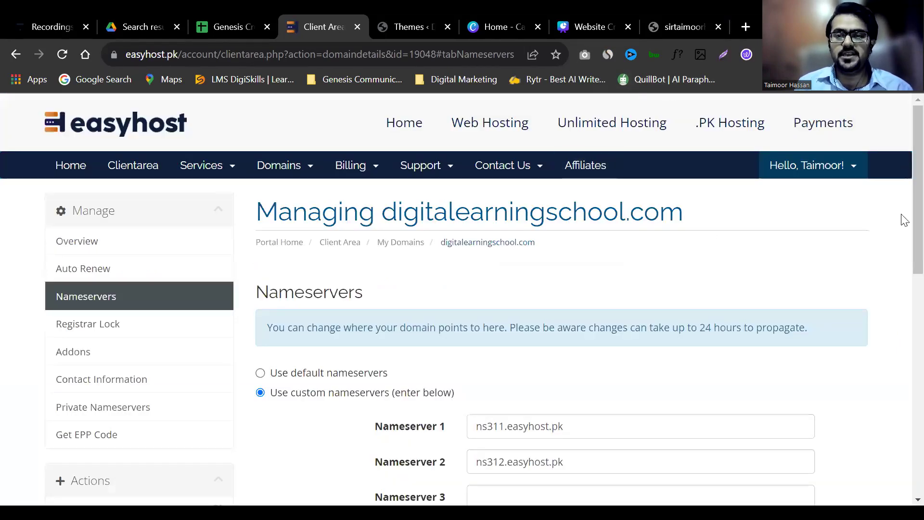
{"action": "scroll", "coordinate": [904, 221], "scroll_direction": "down", "scroll_amount": 12}
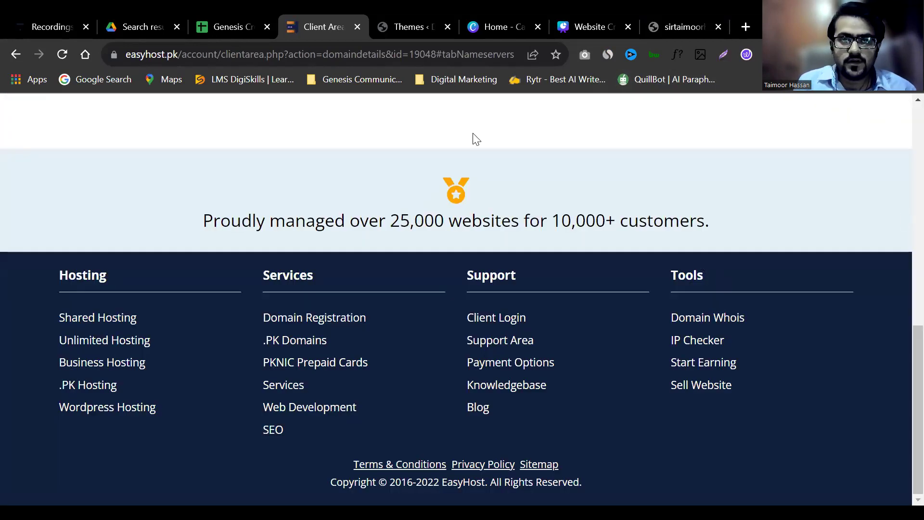
Switch to the Canva presentation and add the line "ns1: thebeehost.com" below the Hosting Provider line on the Buy Hosting slide
{"action": "left_click", "coordinate": [425, 17]}
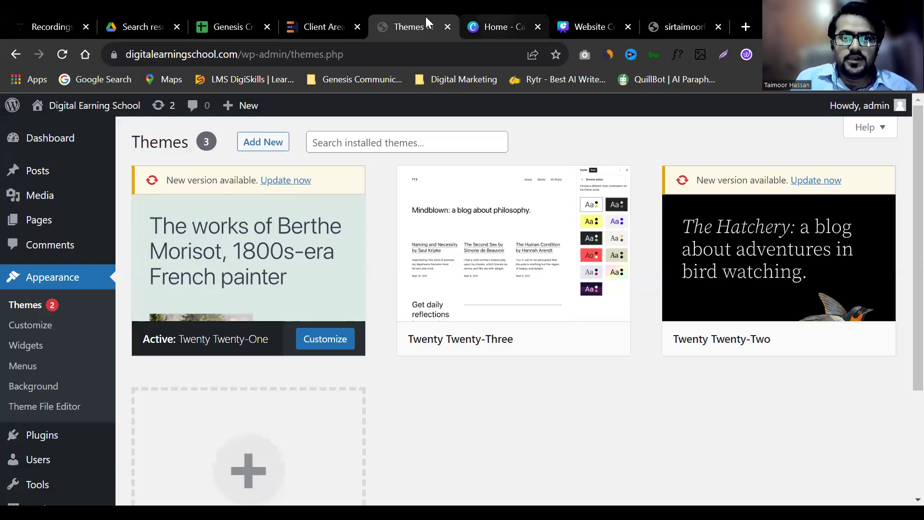
{"action": "left_click", "coordinate": [594, 15]}
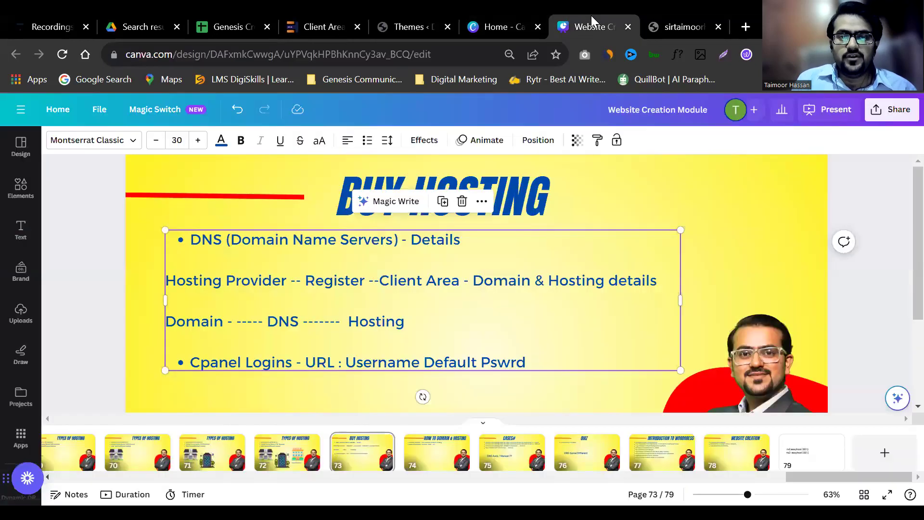
{"action": "left_click", "coordinate": [599, 242]}
{"action": "left_click", "coordinate": [668, 289]}
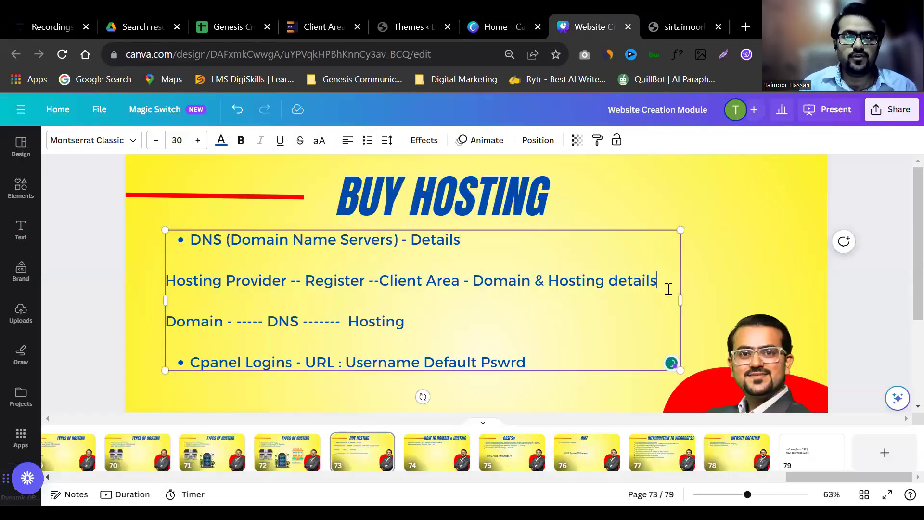
{"action": "key", "text": "Return"}
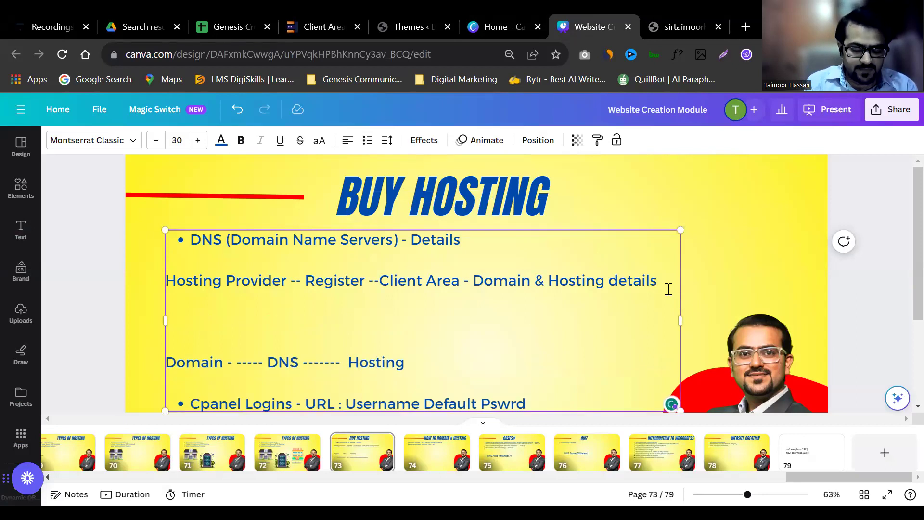
{"action": "type", "text": "ns1"}
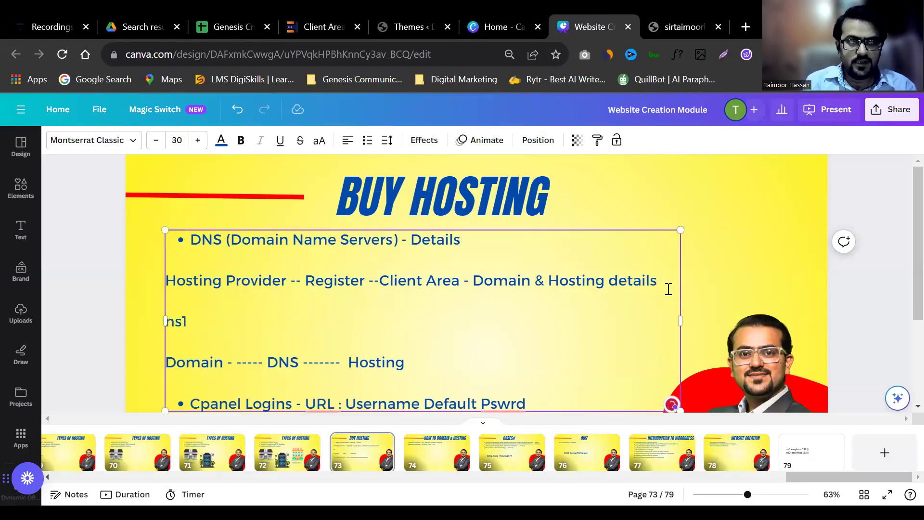
{"action": "type", "text": ": thebes"}
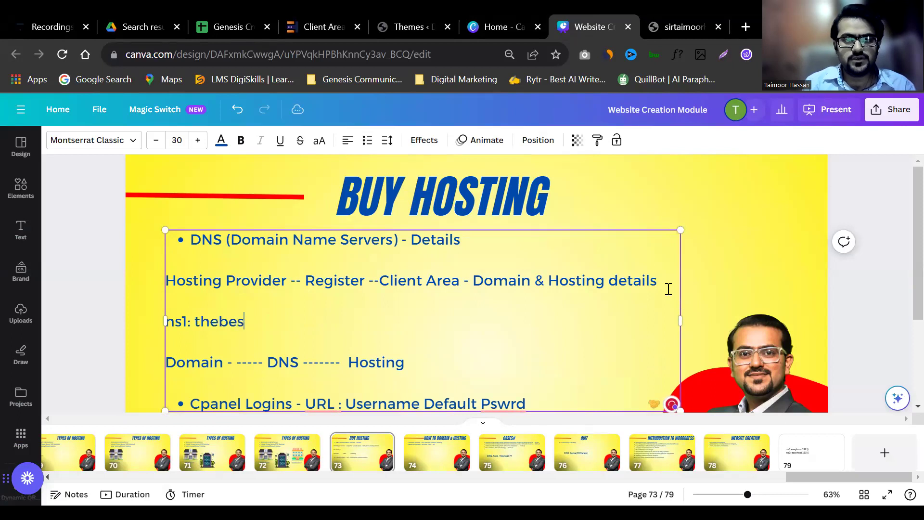
{"action": "key", "text": "BackSpace"}
{"action": "type", "text": "et"}
{"action": "key", "text": "BackSpace"}
{"action": "type", "text": "host.com"}
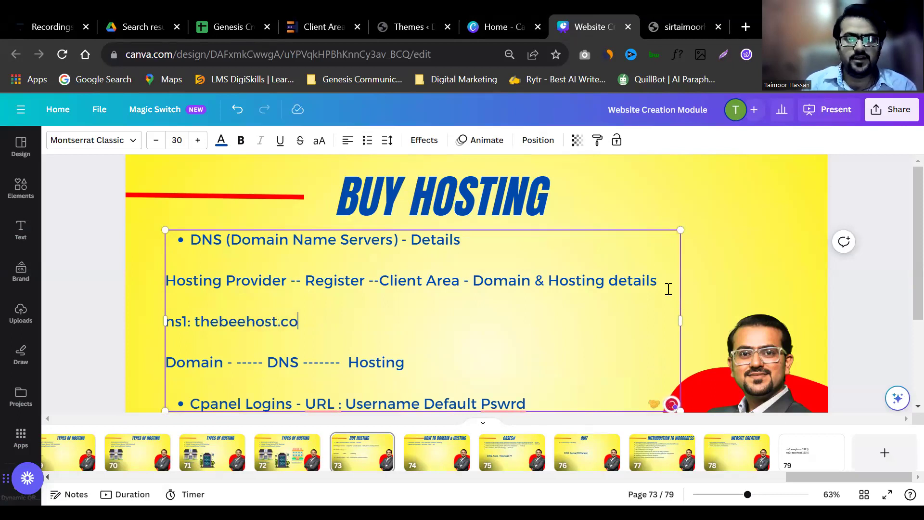
Add a second nameserver line, "ns2:thebeehost.com", directly under the ns1 line on the slide
{"action": "key", "text": "Return"}
{"action": "type", "text": "bs2"}
{"action": "key", "text": "BackSpace"}
{"action": "key", "text": "BackSpace"}
{"action": "key", "text": "BackSpace"}
{"action": "type", "text": "ns2"}
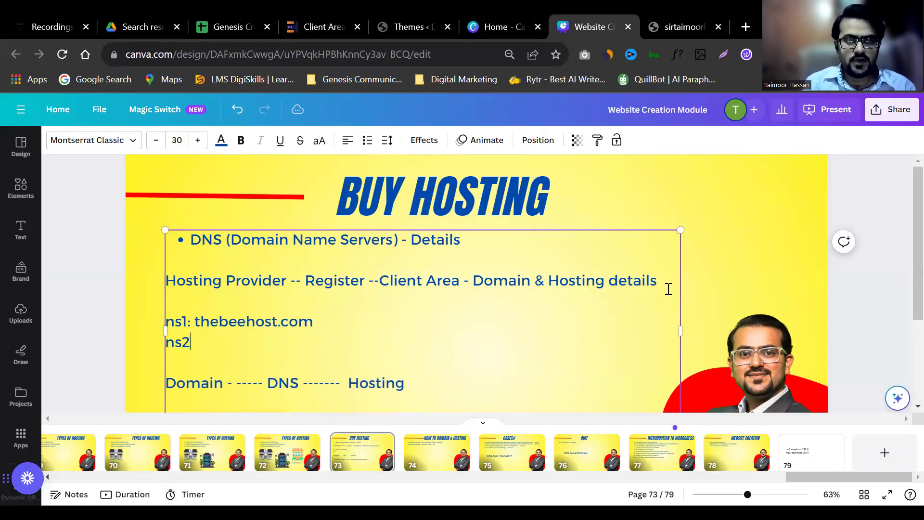
{"action": "type", "text": "Lte"}
{"action": "key", "text": "BackSpace"}
{"action": "key", "text": "BackSpace"}
{"action": "key", "text": "BackSpace"}
{"action": "key", "text": "BackSpace"}
{"action": "type", "text": "2:thebee"}
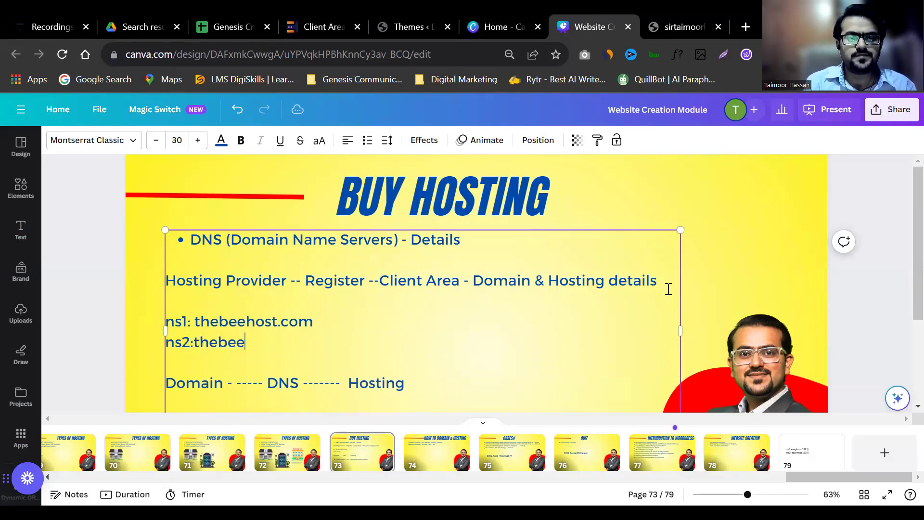
{"action": "type", "text": "hostc"}
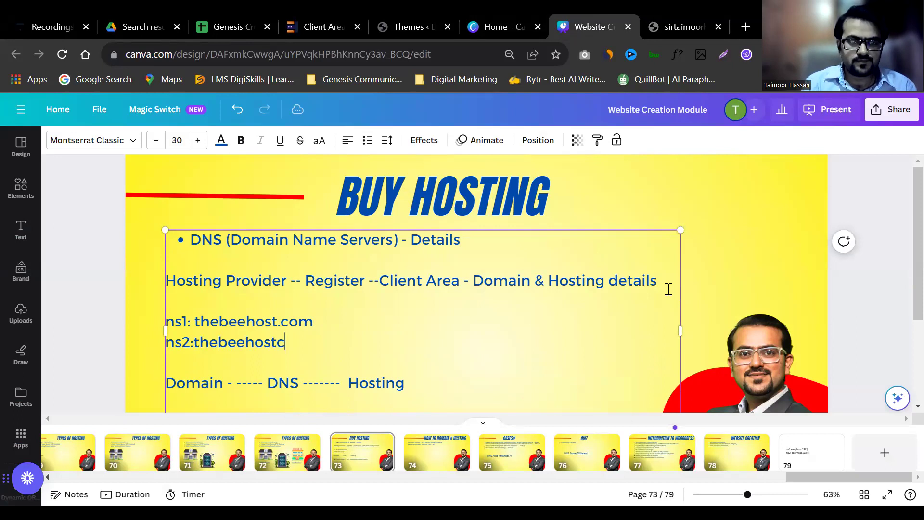
{"action": "type", "text": ".,co"}
{"action": "key", "text": "BackSpace"}
{"action": "key", "text": "BackSpace"}
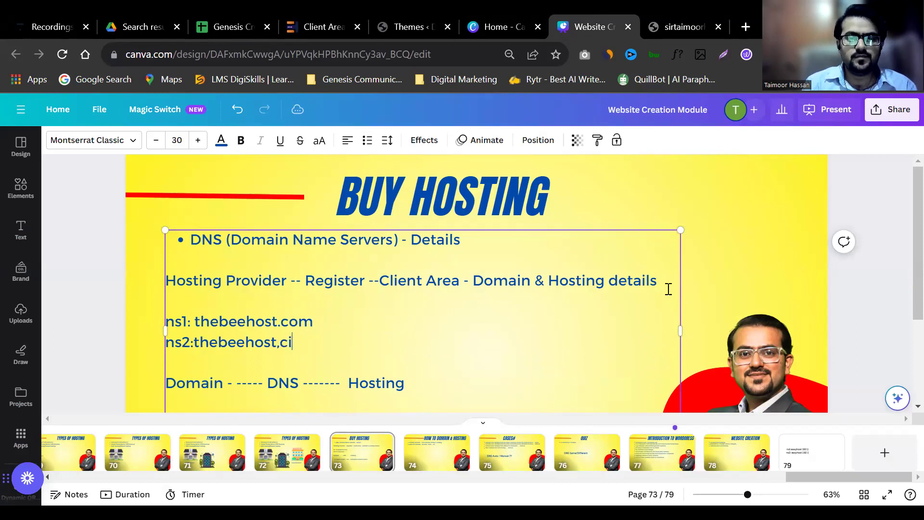
{"action": "type", "text": ".com"}
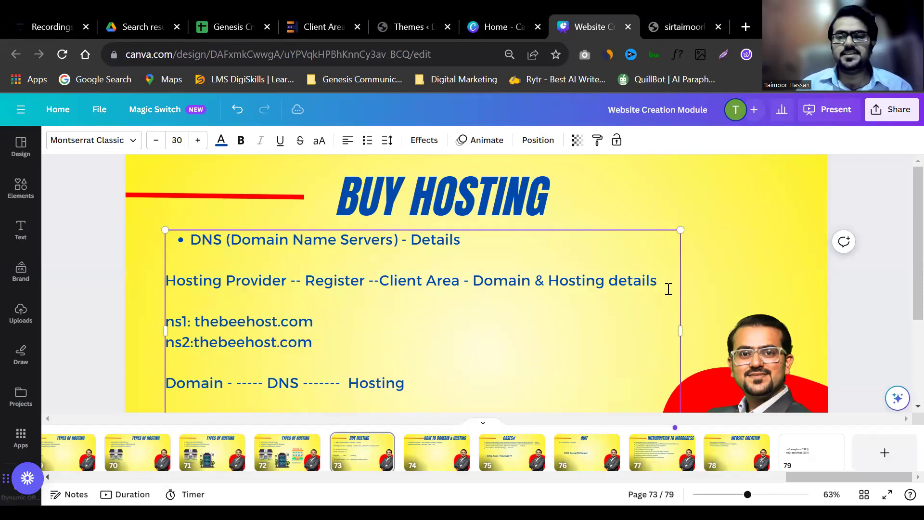
{"action": "key", "text": "Left"}
{"action": "key", "text": "Left"}
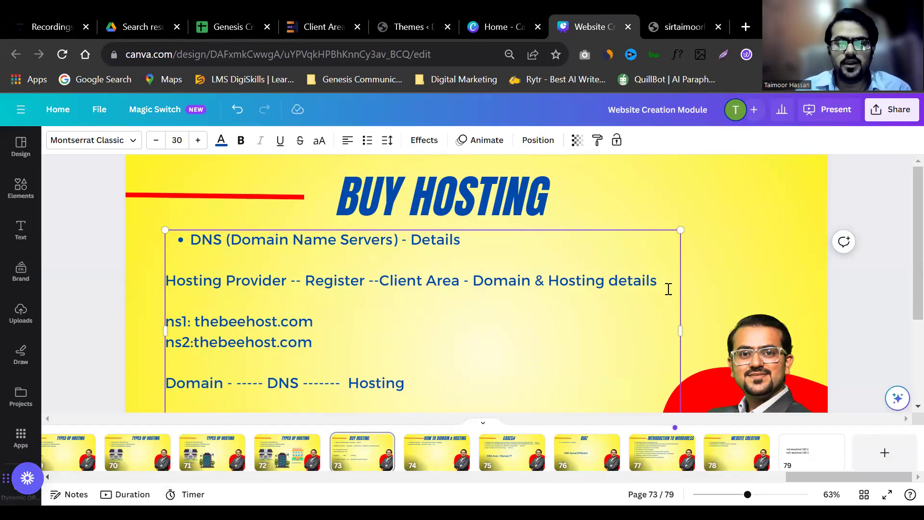
Highlight parts of the ns1 example for explanation and copy the whole "ns1: thebeehost.com" line from the slide
{"action": "triple_click", "coordinate": [290, 329]}
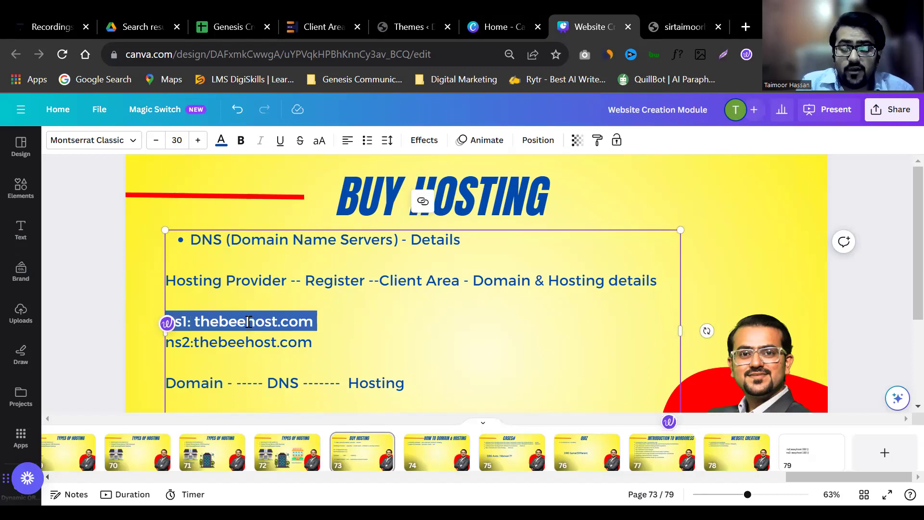
{"action": "left_click", "coordinate": [192, 321]}
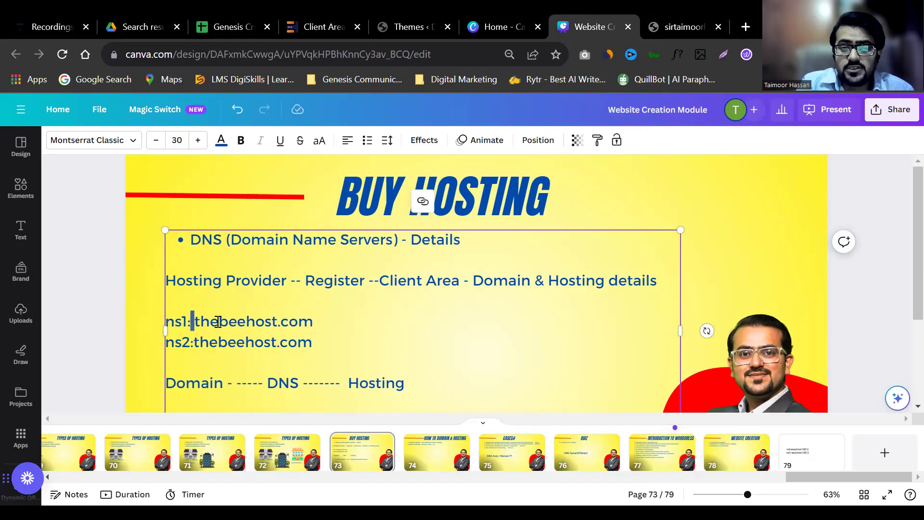
{"action": "left_click_drag", "start_coordinate": [277, 322], "coordinate": [192, 320]}
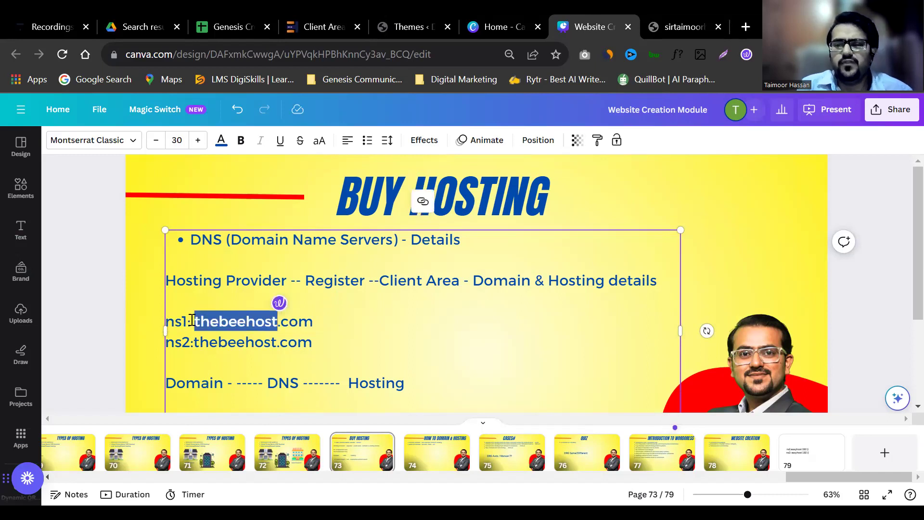
{"action": "triple_click", "coordinate": [174, 329]}
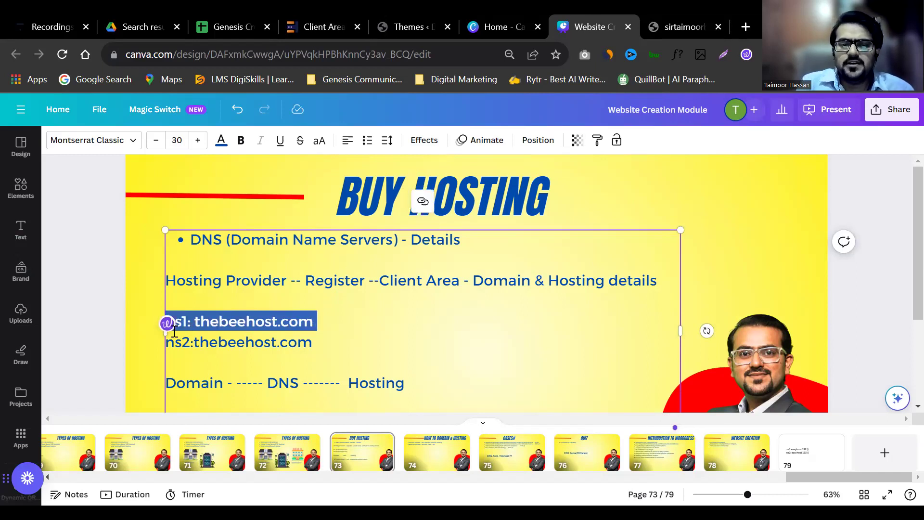
{"action": "triple_click", "coordinate": [283, 314]}
{"action": "key", "text": "ctrl+c"}
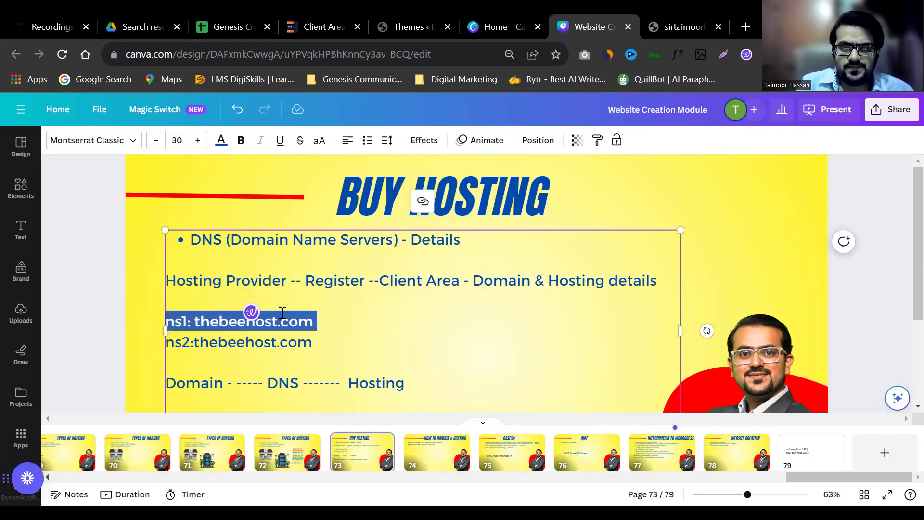
Switch to the EasyHost client area and fill Nameserver 1 and Nameserver 2 with the copied text "ns1: thebeehost.com"
{"action": "left_click", "coordinate": [669, 20]}
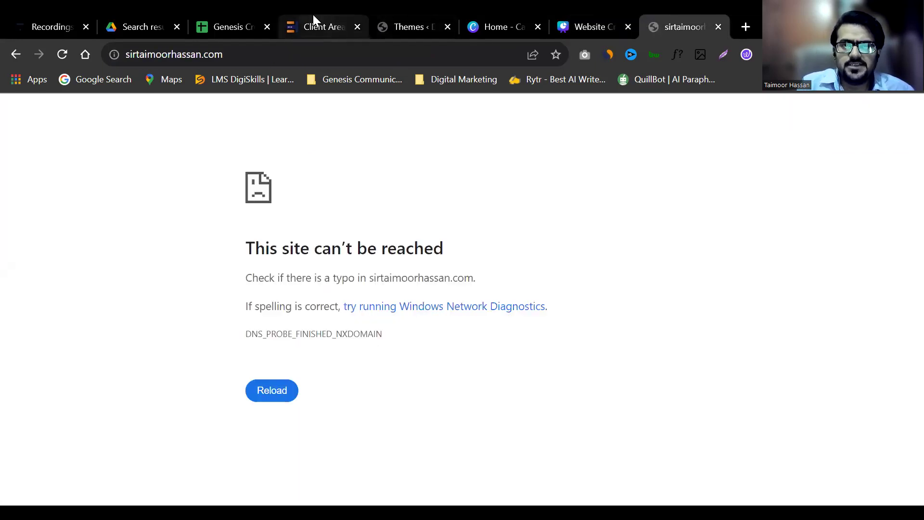
{"action": "left_click", "coordinate": [313, 16]}
{"action": "scroll", "coordinate": [901, 337], "scroll_direction": "up", "scroll_amount": 3}
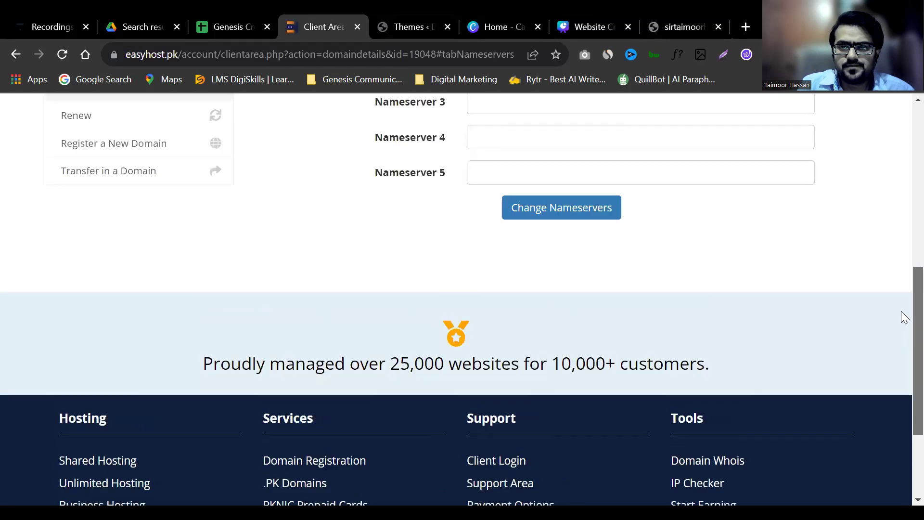
{"action": "scroll", "coordinate": [903, 317], "scroll_direction": "up", "scroll_amount": 5}
{"action": "triple_click", "coordinate": [545, 289]}
{"action": "key", "text": "ctrl+v"}
{"action": "left_click", "coordinate": [543, 317]}
{"action": "triple_click", "coordinate": [543, 316]}
{"action": "key", "text": "ctrl+v"}
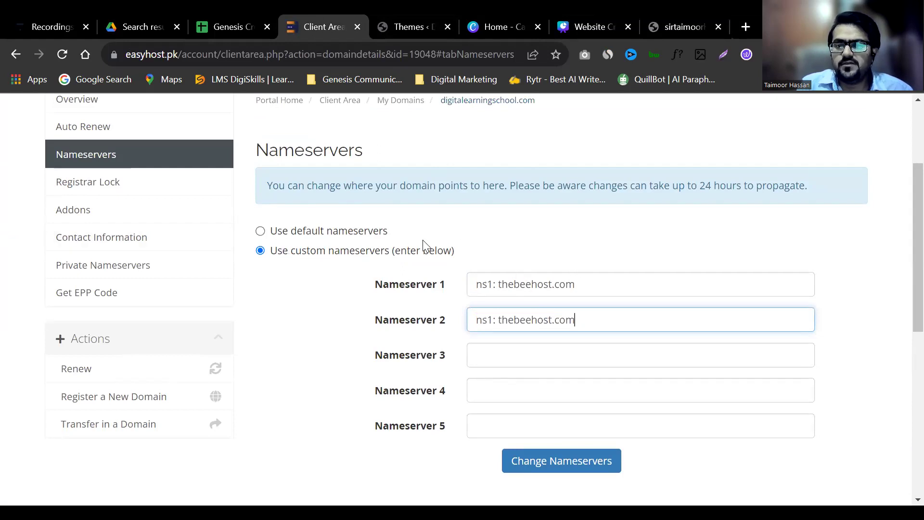
Select the default nameservers, return to custom ones, and paste "ns1: thebeehost.com" again into Nameserver 1 and Nameserver 2
{"action": "left_click", "coordinate": [317, 232]}
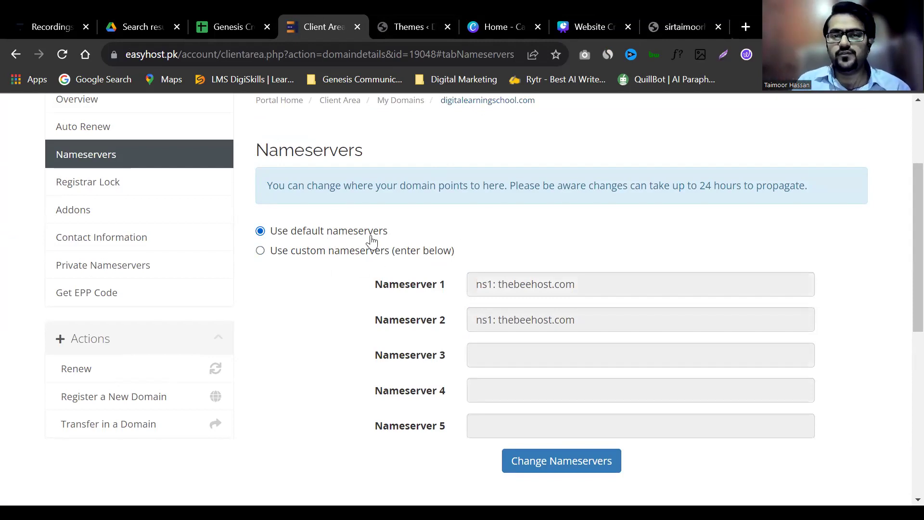
{"action": "left_click", "coordinate": [284, 255]}
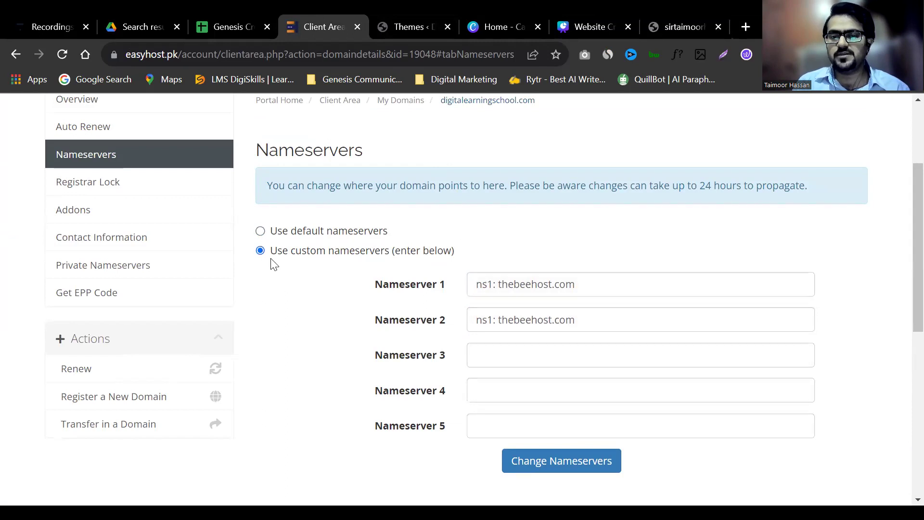
{"action": "left_click_drag", "start_coordinate": [577, 289], "coordinate": [276, 249]}
{"action": "key", "text": "ctrl+v"}
{"action": "triple_click", "coordinate": [566, 326]}
{"action": "key", "text": "ctrl+v"}
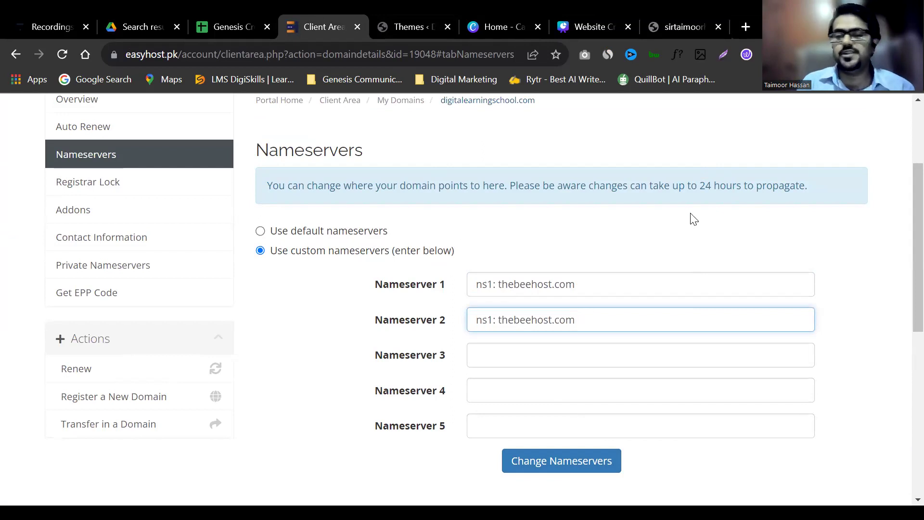
Review the nameserver form of digitalearningschool.com, highlighting the Nameserver 1 and Nameserver 2 entries
{"action": "scroll", "coordinate": [901, 219], "scroll_direction": "down", "scroll_amount": 5}
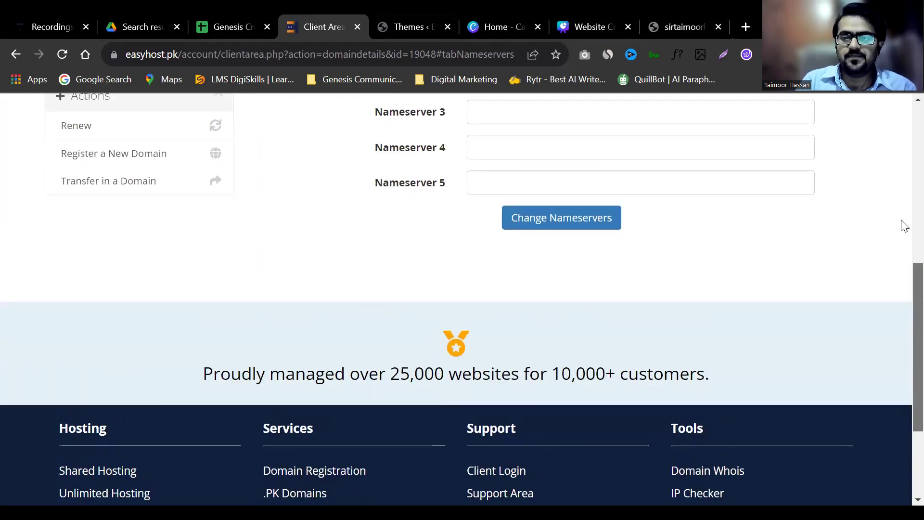
{"action": "scroll", "coordinate": [904, 226], "scroll_direction": "up", "scroll_amount": 7}
{"action": "scroll", "coordinate": [904, 227], "scroll_direction": "down", "scroll_amount": 4}
{"action": "scroll", "coordinate": [904, 229], "scroll_direction": "up", "scroll_amount": 1}
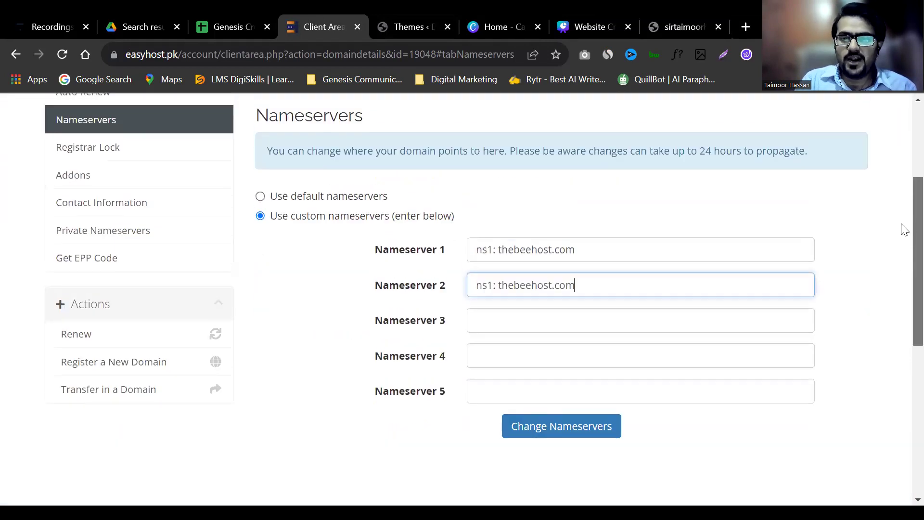
{"action": "scroll", "coordinate": [904, 230], "scroll_direction": "up", "scroll_amount": 1}
{"action": "triple_click", "coordinate": [500, 277]}
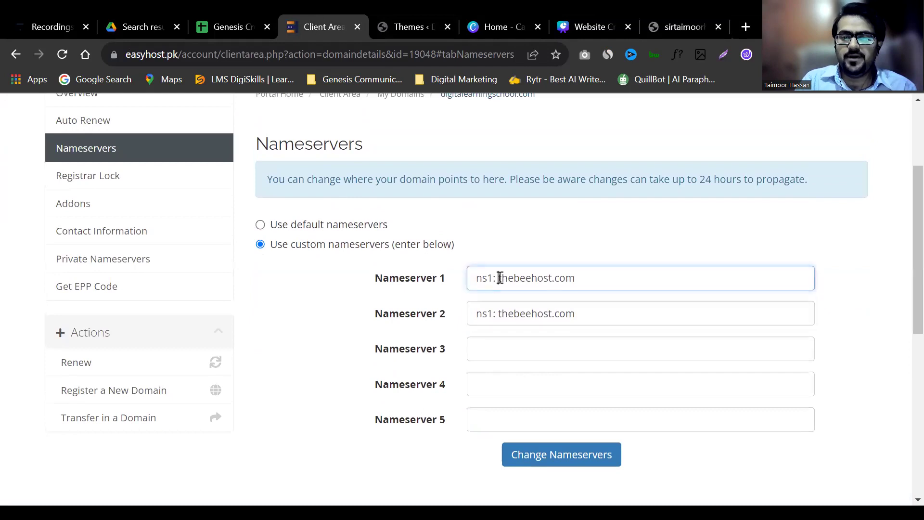
{"action": "triple_click", "coordinate": [519, 313]}
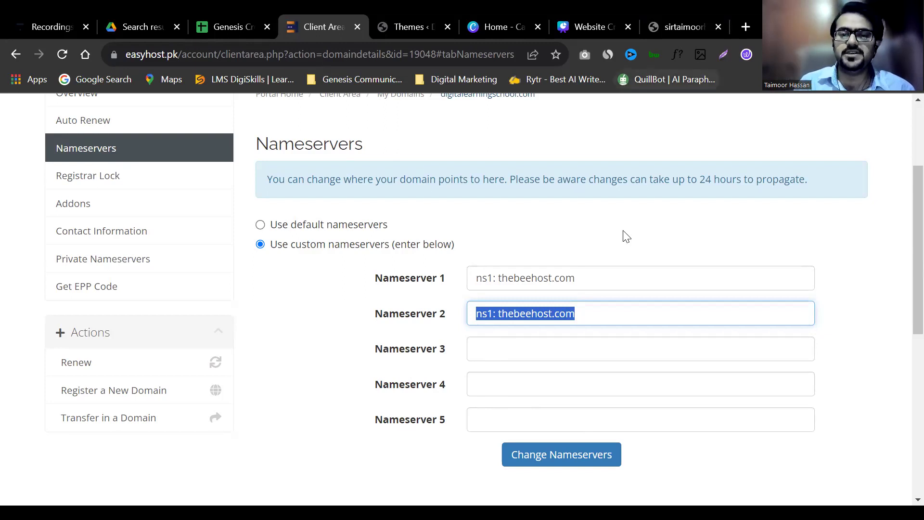
{"action": "triple_click", "coordinate": [599, 276]}
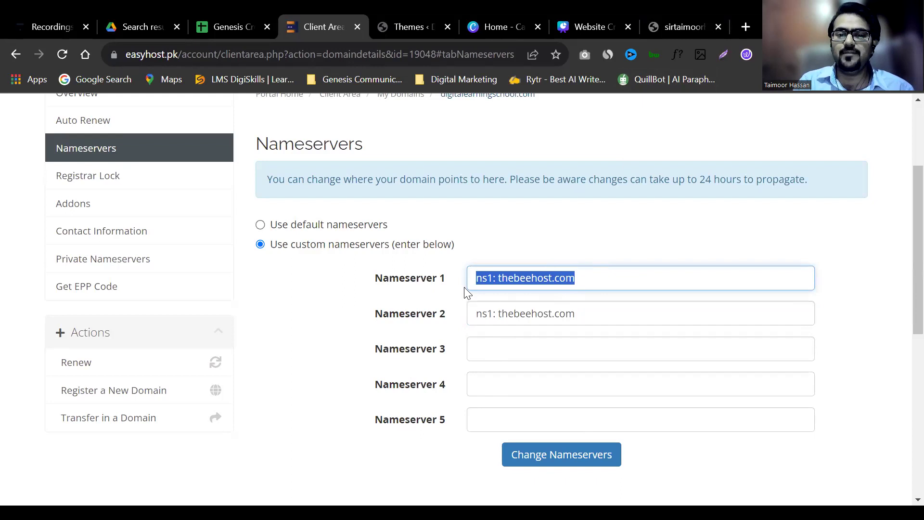
{"action": "left_click", "coordinate": [590, 275]}
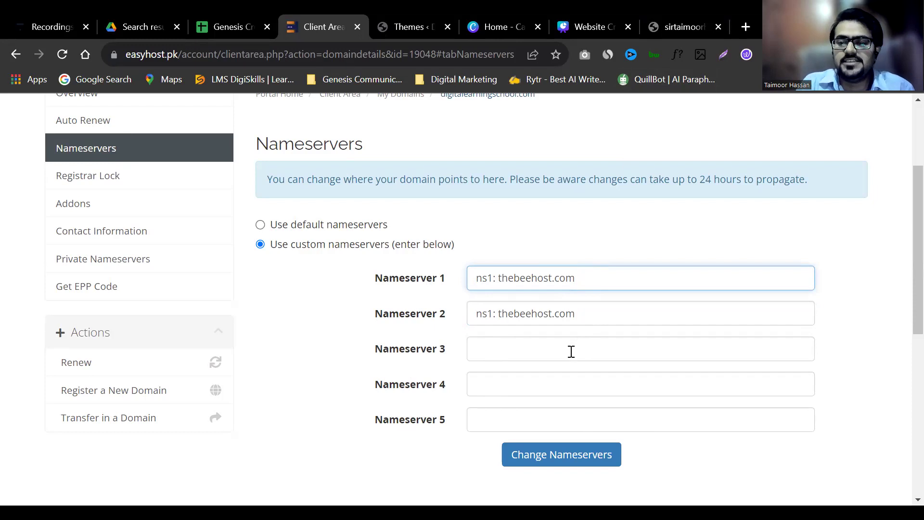
{"action": "triple_click", "coordinate": [589, 274]}
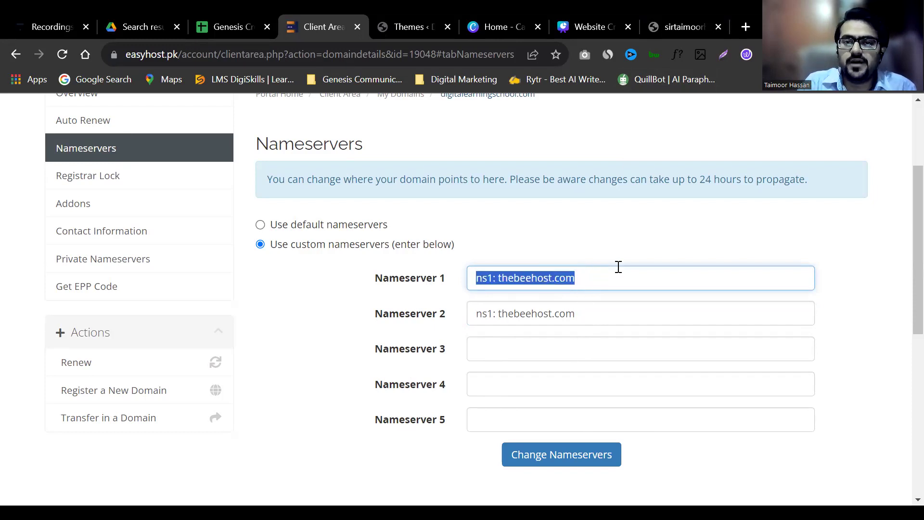
Open the My Domains list in the EasyHost client area to review the domains, and switch to the WordPress Themes page
{"action": "scroll", "coordinate": [904, 223], "scroll_direction": "up", "scroll_amount": 3}
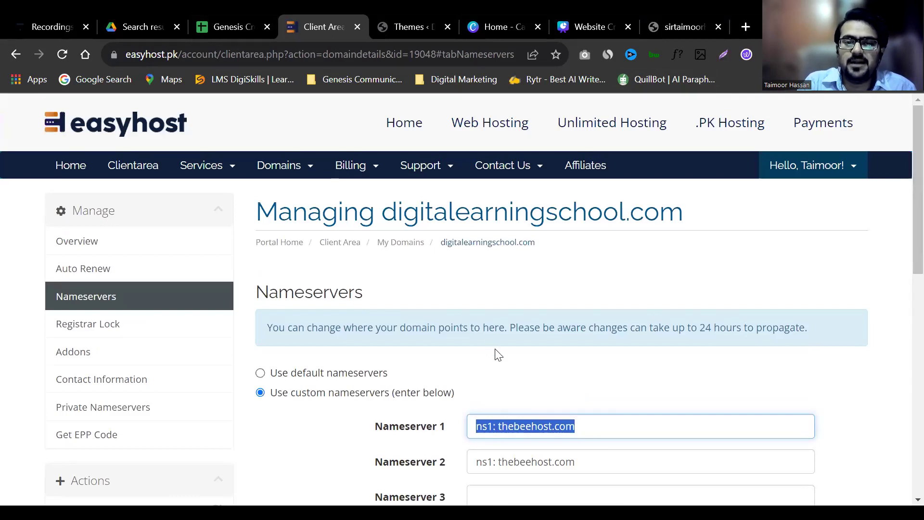
{"action": "left_click_drag", "start_coordinate": [917, 241], "coordinate": [916, 402]}
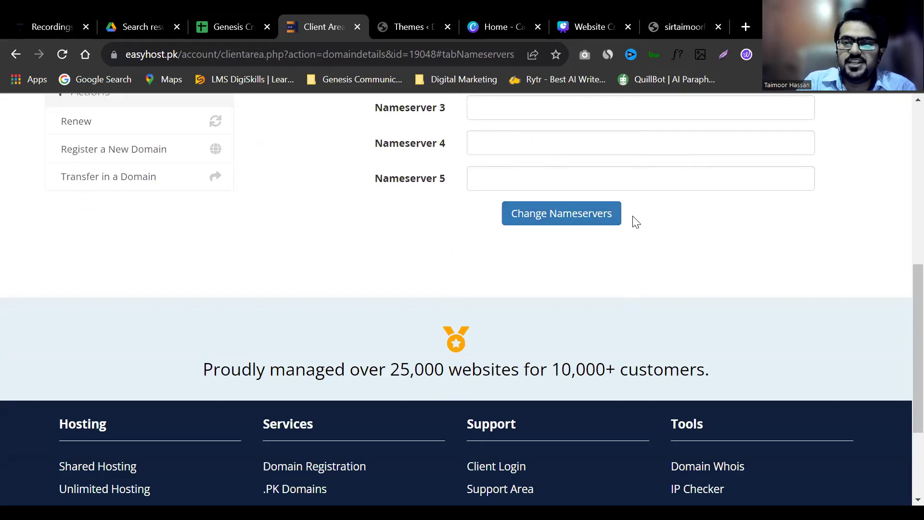
{"action": "left_click_drag", "start_coordinate": [915, 346], "coordinate": [905, 198]}
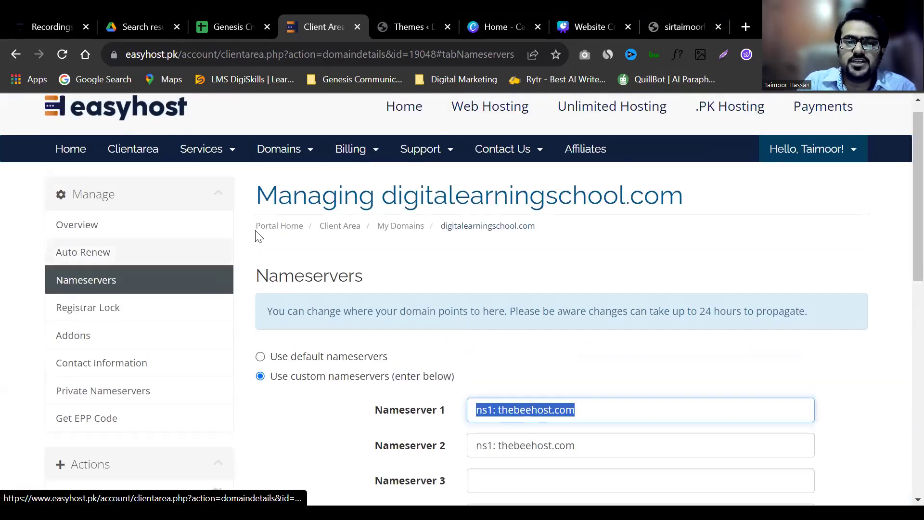
{"action": "left_click", "coordinate": [272, 154]}
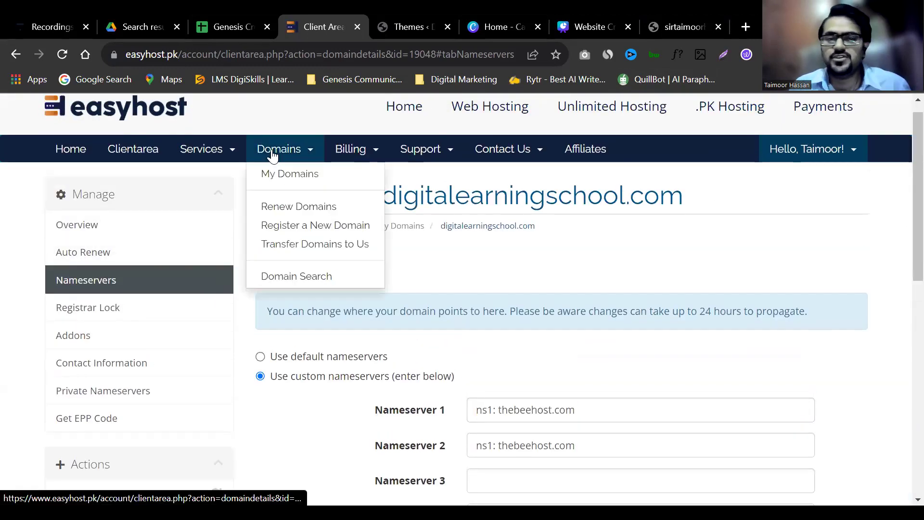
{"action": "left_click", "coordinate": [273, 175]}
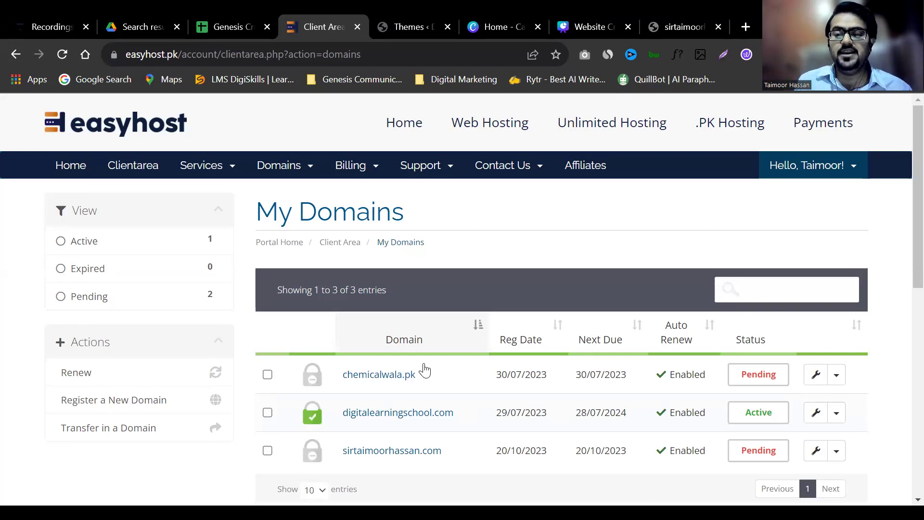
{"action": "scroll", "coordinate": [429, 372], "scroll_direction": "down", "scroll_amount": 2}
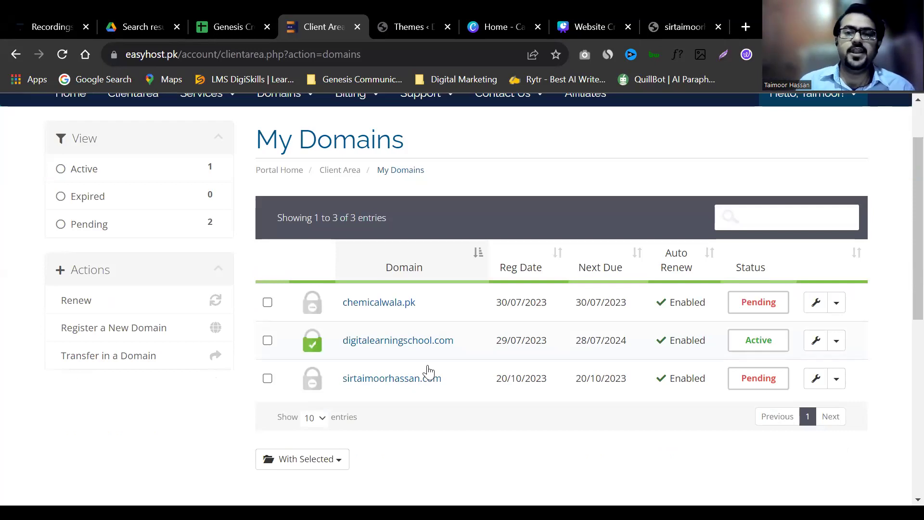
{"action": "mouse_move", "coordinate": [378, 37]}
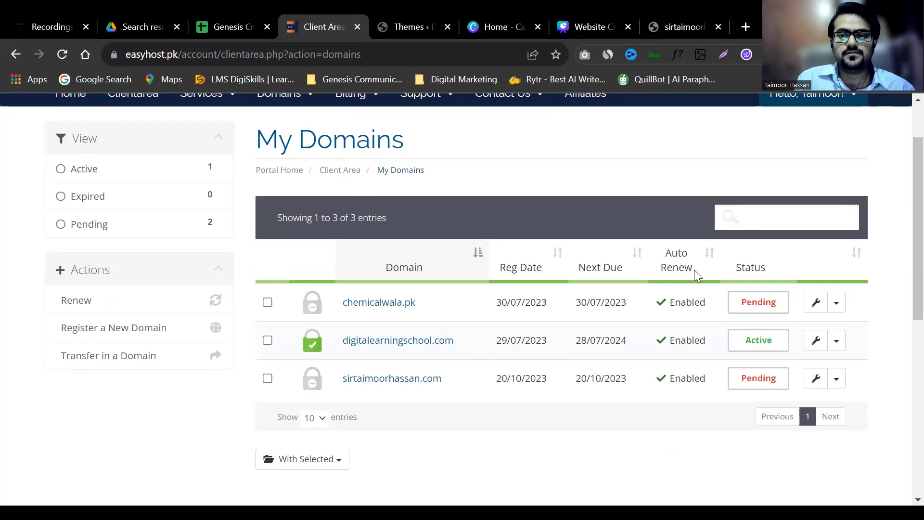
{"action": "left_click", "coordinate": [388, 34]}
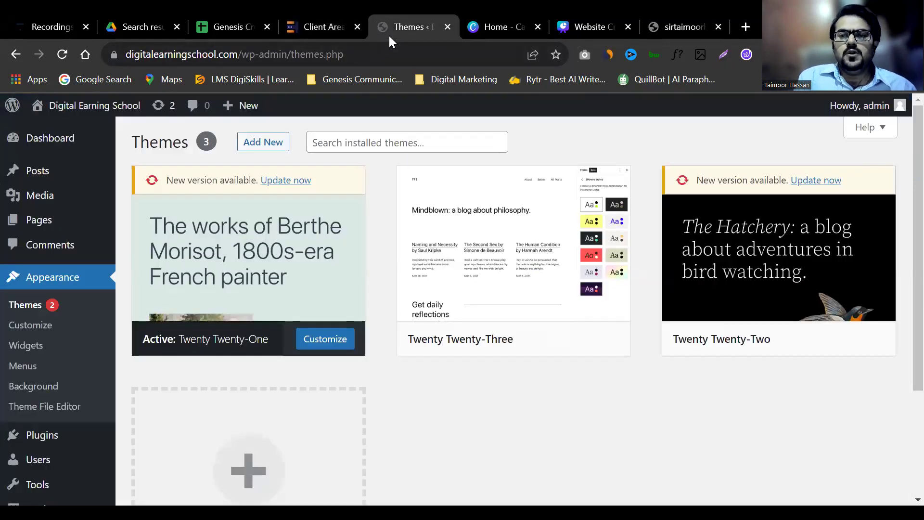
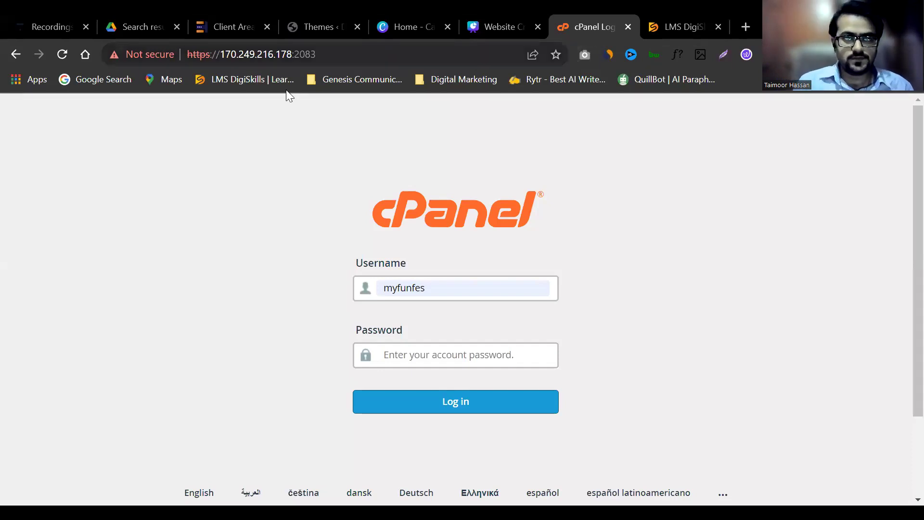
Copy the cPanel login page address and paste it as a new bullet below the Cpanel Logins line on Canva's Buy Hosting slide
{"action": "key", "text": "ctrl+l"}
{"action": "key", "text": "ctrl+c"}
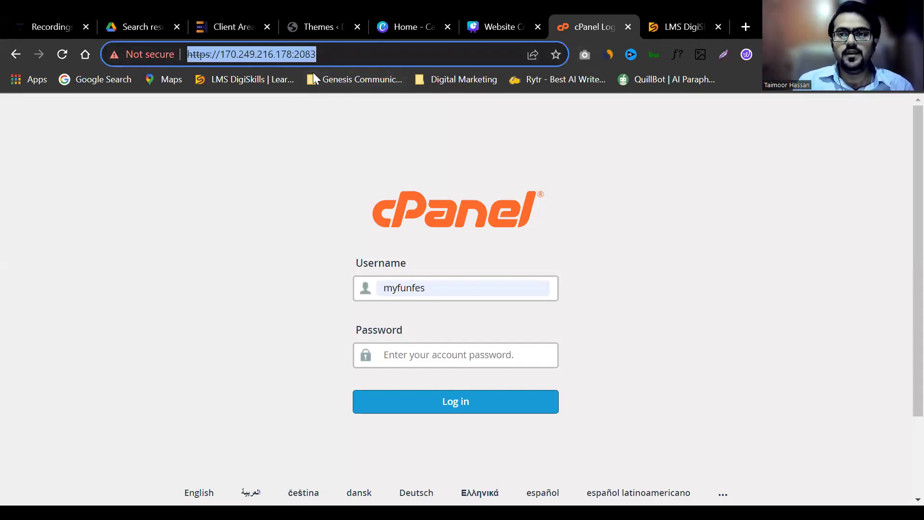
{"action": "left_click", "coordinate": [734, 277]}
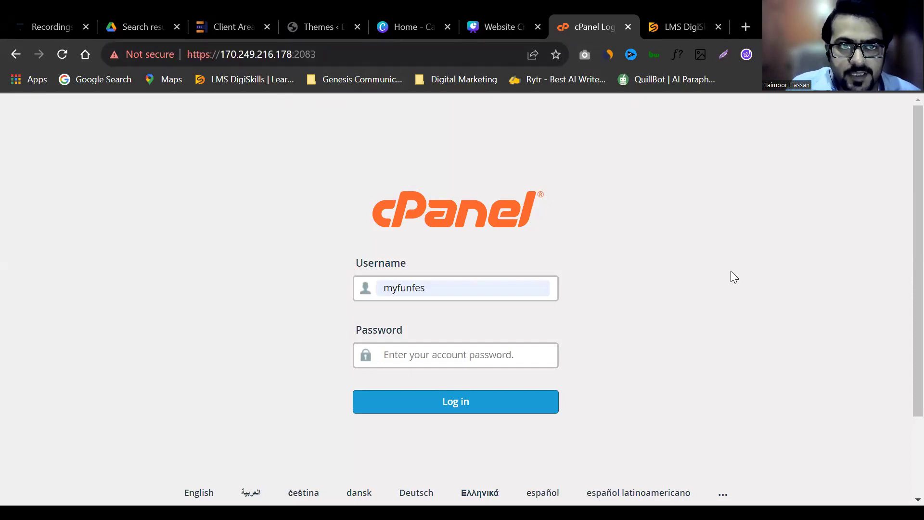
{"action": "left_click", "coordinate": [487, 21]}
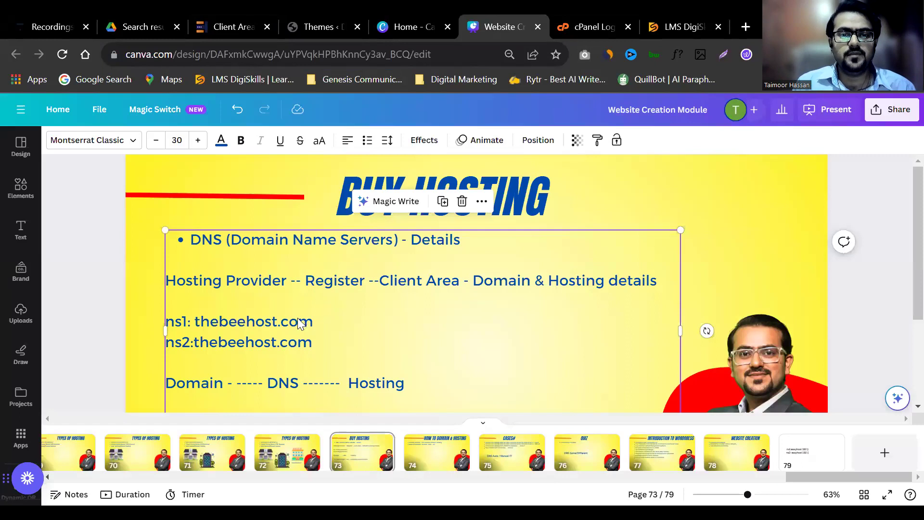
{"action": "left_click", "coordinate": [442, 379]}
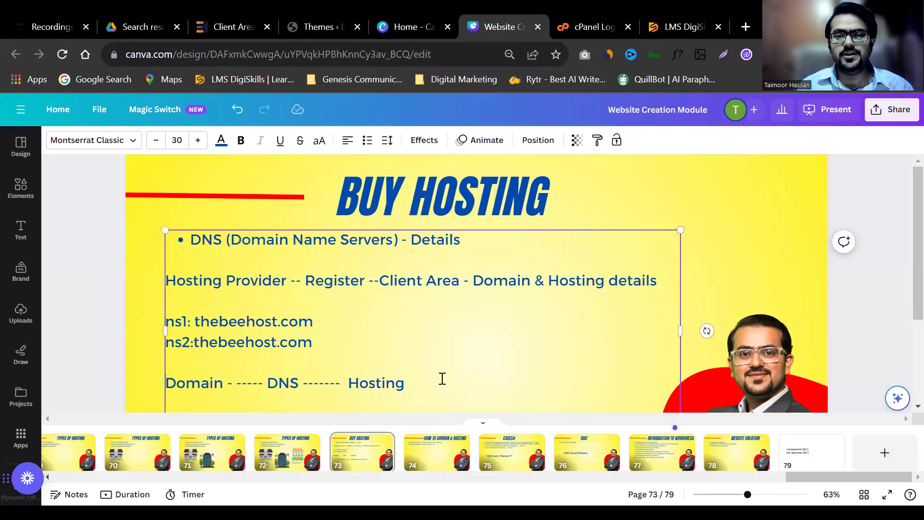
{"action": "scroll", "coordinate": [902, 212], "scroll_direction": "down", "scroll_amount": 3}
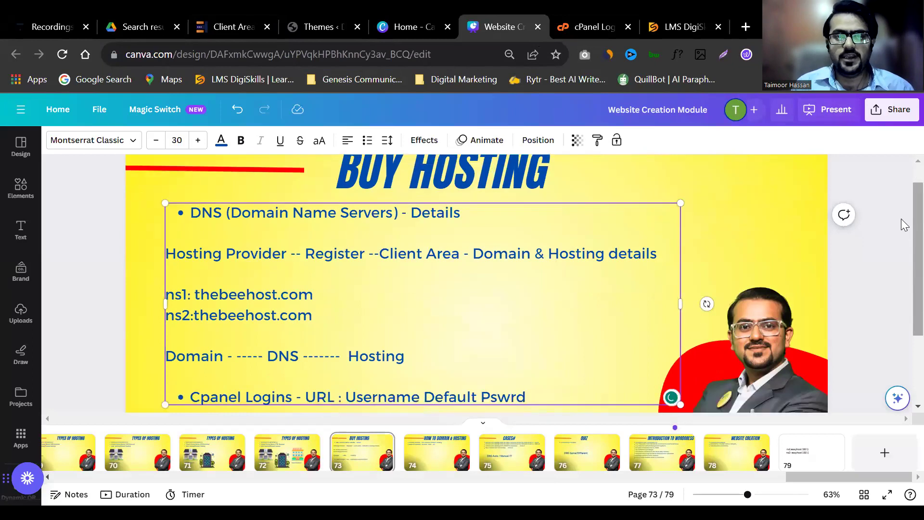
{"action": "left_click", "coordinate": [539, 311]}
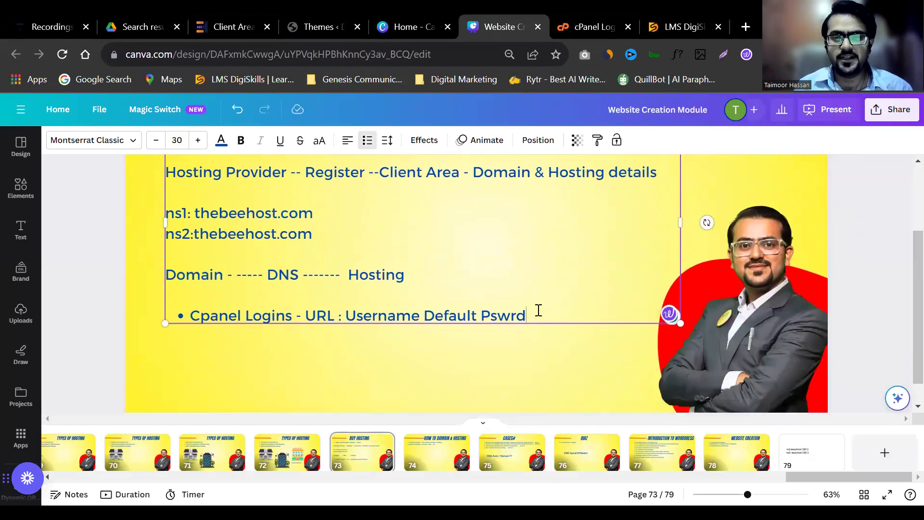
{"action": "key", "text": "Return"}
{"action": "key", "text": "ctrl+v"}
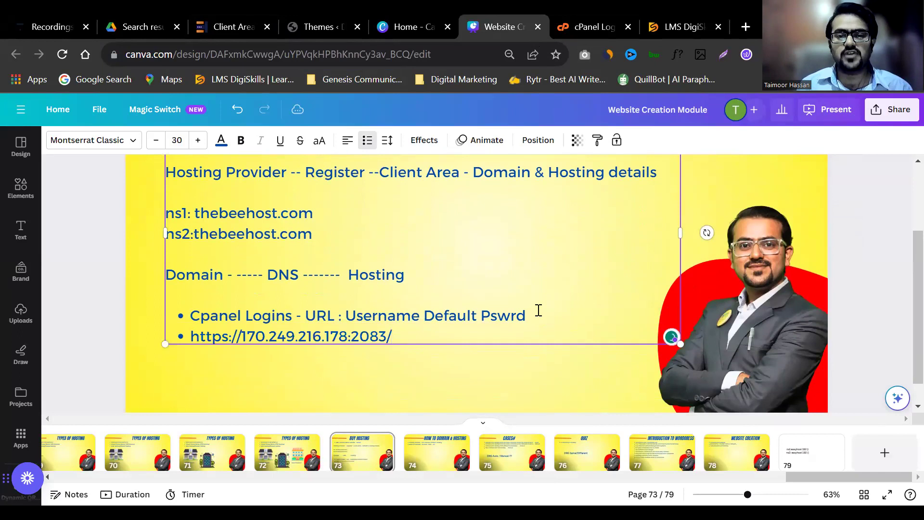
Label the pasted cPanel address with the prefix "URL: " and highlight the address for explanation
{"action": "left_click", "coordinate": [187, 336]}
{"action": "type", "text": "URL"}
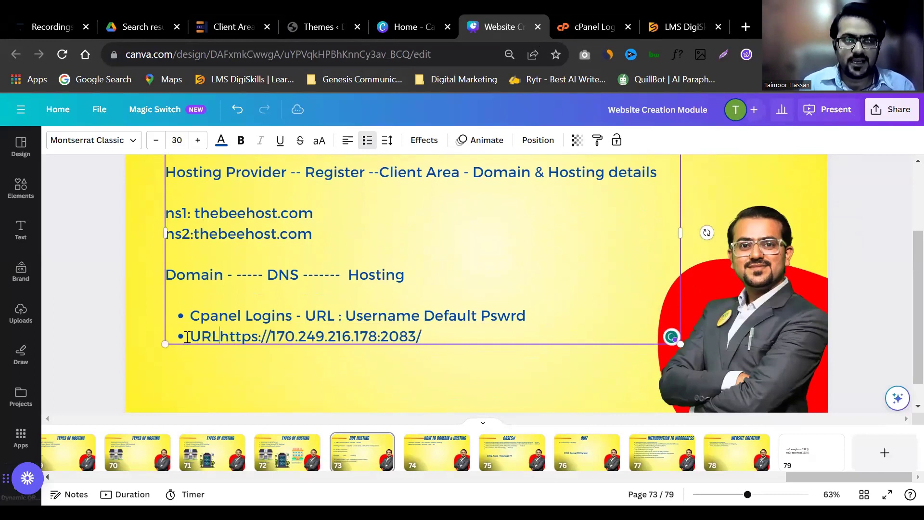
{"action": "key", "text": "ctrl+shift"}
{"action": "type", "text": ":"}
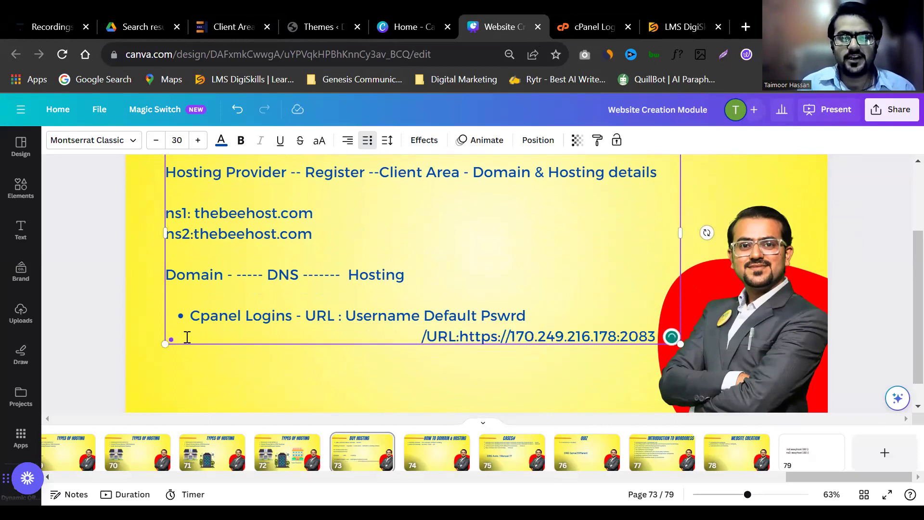
{"action": "key", "text": "ctrl+z"}
{"action": "type", "text": ":"}
{"action": "scroll", "coordinate": [435, 327], "scroll_direction": "down", "scroll_amount": 1}
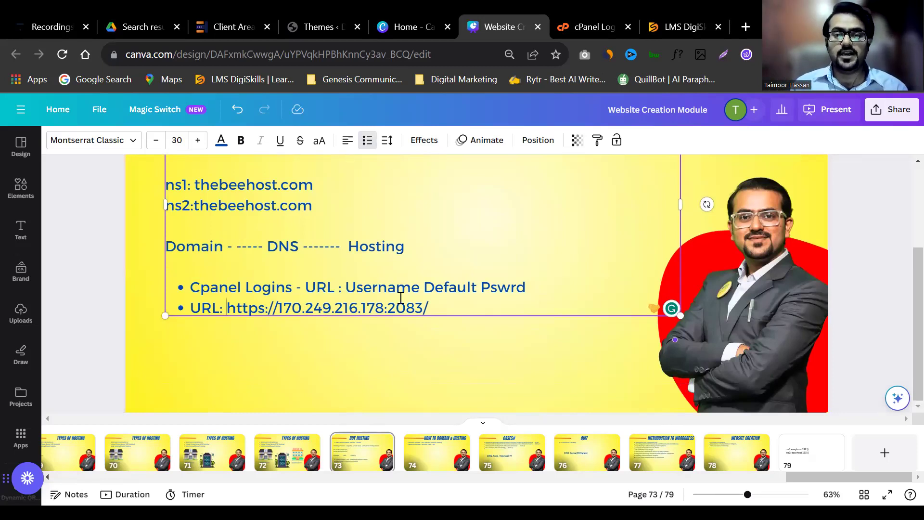
{"action": "left_click", "coordinate": [434, 308], "text": "shift"}
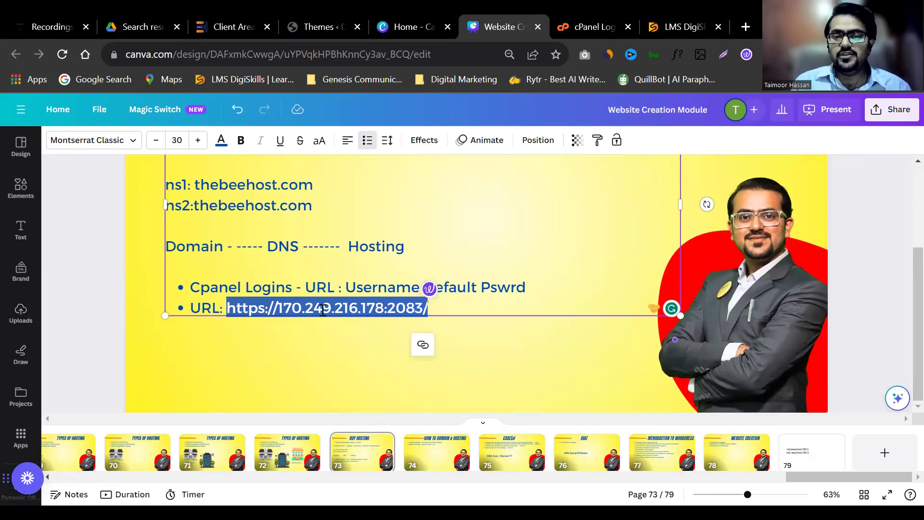
Add two more bullets, "Username" and "Pswrd", below the cPanel URL line and finish editing the text box
{"action": "left_click", "coordinate": [456, 311]}
{"action": "key", "text": "Return"}
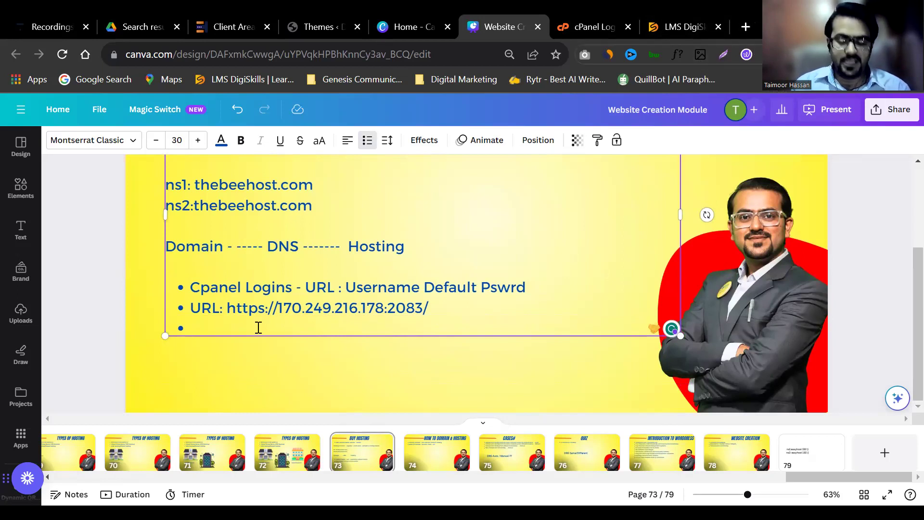
{"action": "type", "text": "User"}
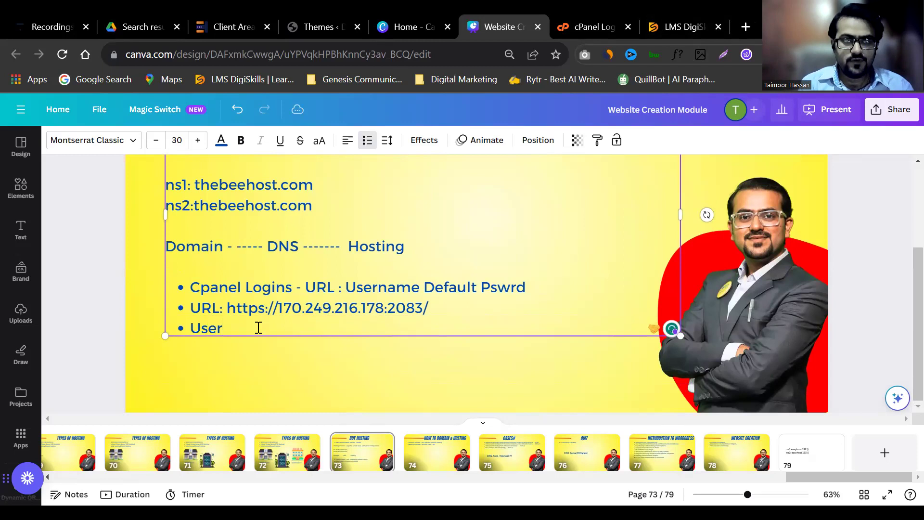
{"action": "type", "text": "name"}
{"action": "key", "text": "Return"}
{"action": "type", "text": "Pswef"}
{"action": "key", "text": "BackSpace"}
{"action": "key", "text": "BackSpace"}
{"action": "type", "text": "rd"}
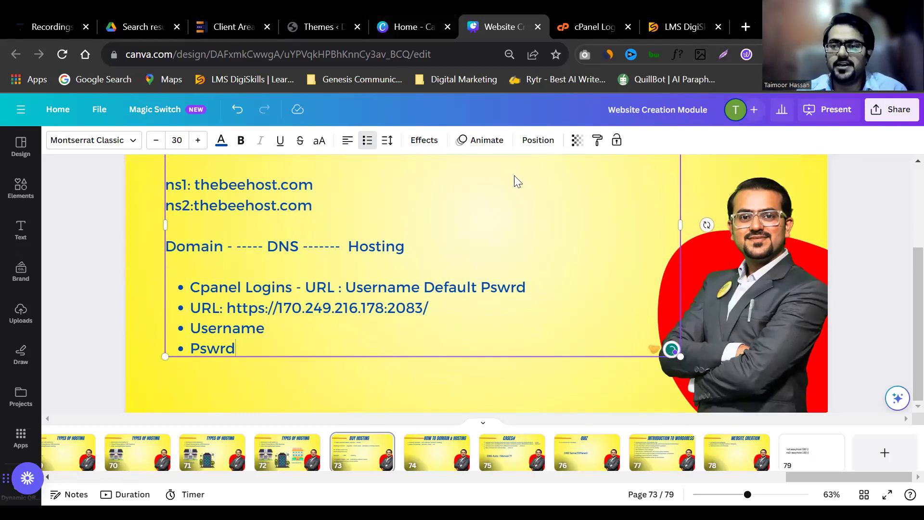
{"action": "key", "text": "Escape"}
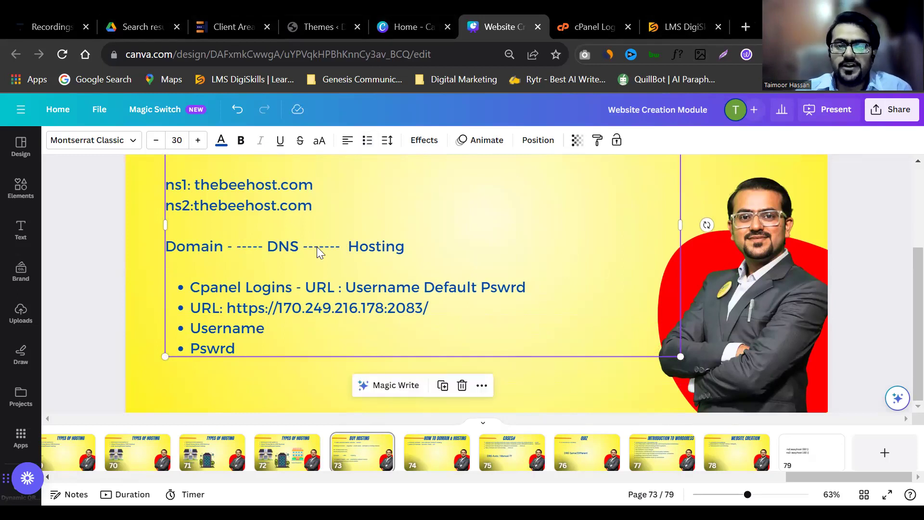
Review the Buy Hosting slide from the DNS line to the cPanel login bullets, highlighting the word "Details"
{"action": "scroll", "coordinate": [268, 289], "scroll_direction": "up", "scroll_amount": 3}
{"action": "double_click", "coordinate": [253, 281]}
{"action": "double_click", "coordinate": [419, 243]}
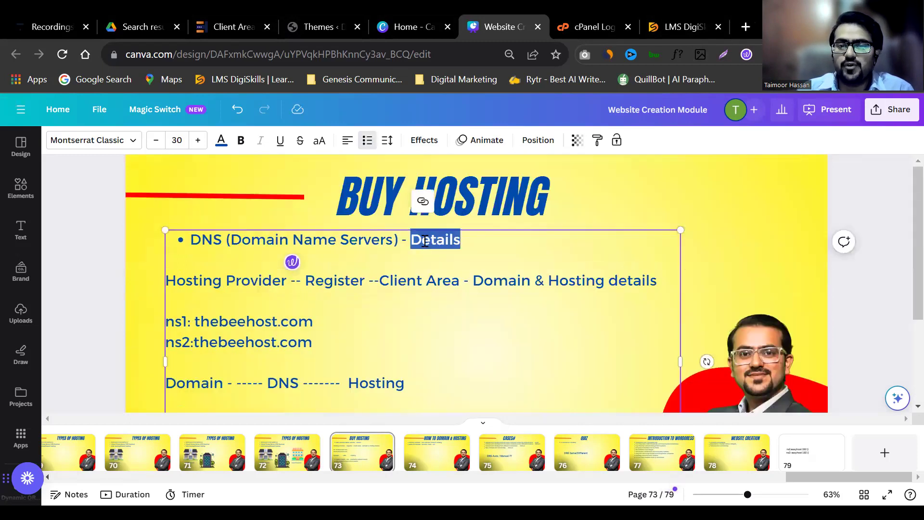
{"action": "scroll", "coordinate": [901, 198], "scroll_direction": "down", "scroll_amount": 1}
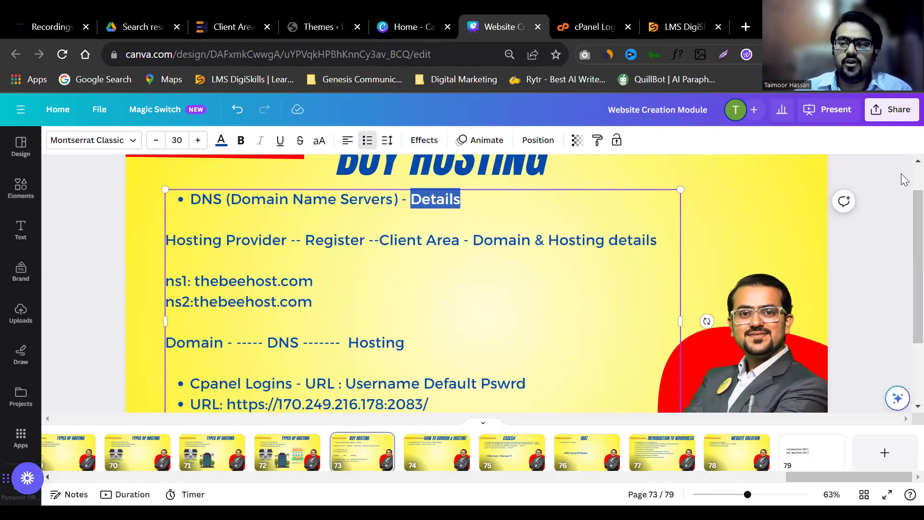
{"action": "scroll", "coordinate": [903, 217], "scroll_direction": "down", "scroll_amount": 1}
{"action": "scroll", "coordinate": [903, 259], "scroll_direction": "down", "scroll_amount": 2}
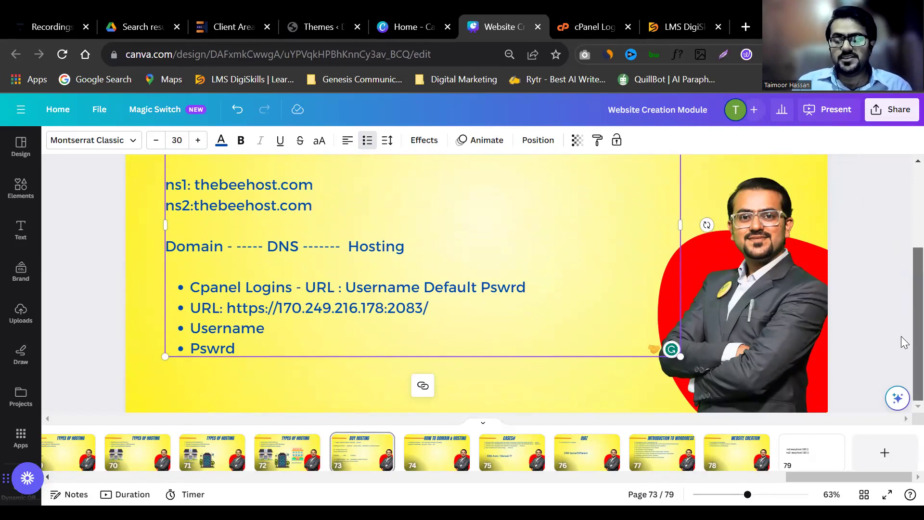
{"action": "scroll", "coordinate": [902, 291], "scroll_direction": "up", "scroll_amount": 3}
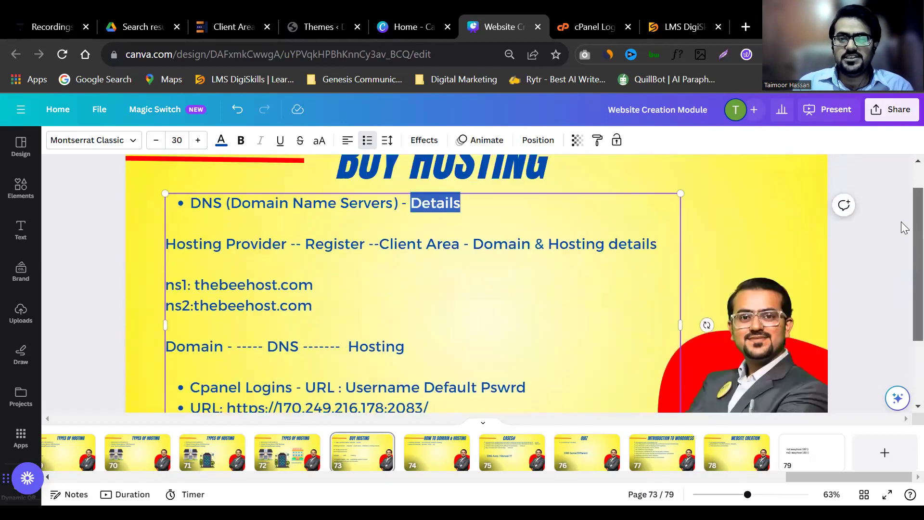
{"action": "scroll", "coordinate": [903, 274], "scroll_direction": "down", "scroll_amount": 3}
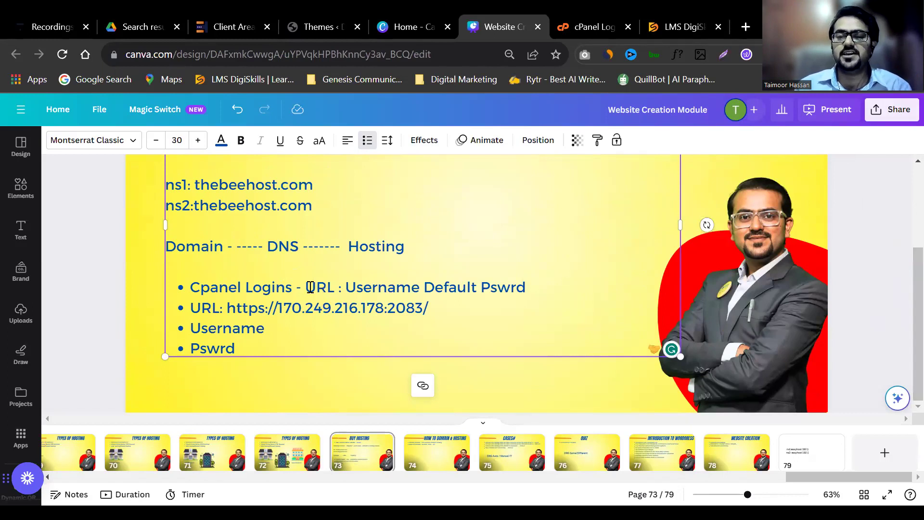
Append "::" to the Username and Pswrd bullets on the slide
{"action": "triple_click", "coordinate": [308, 288]}
{"action": "left_click", "coordinate": [278, 326]}
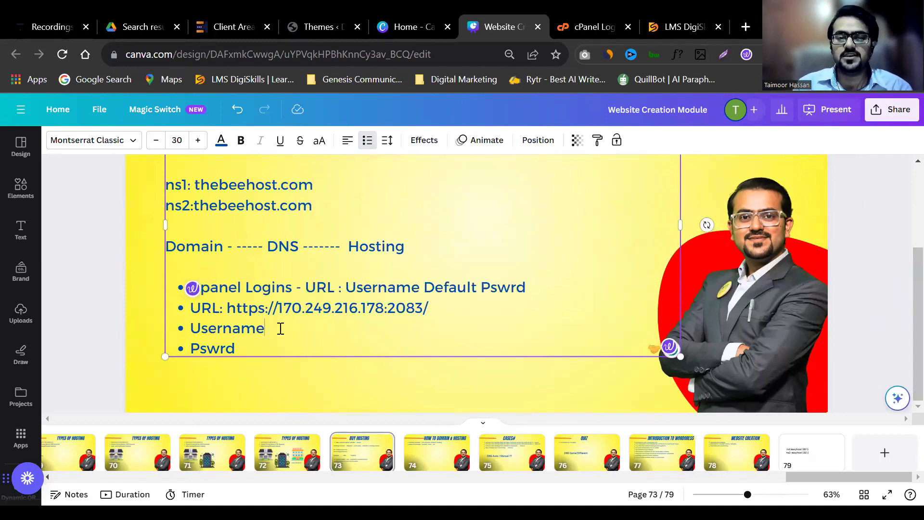
{"action": "type", "text": "::"}
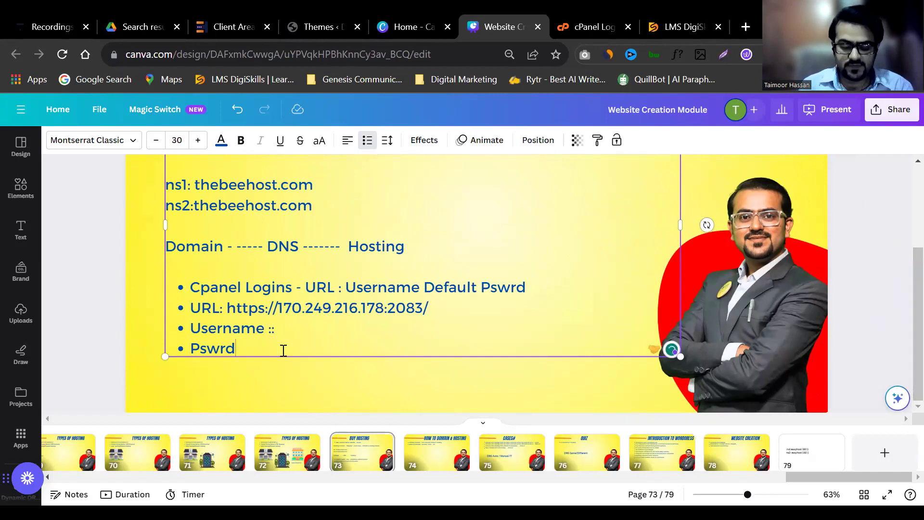
{"action": "type", "text": "::"}
Highlight the cPanel login lines and the IP address in the URL bullet for explanation, and clear the selection
{"action": "double_click", "coordinate": [248, 291]}
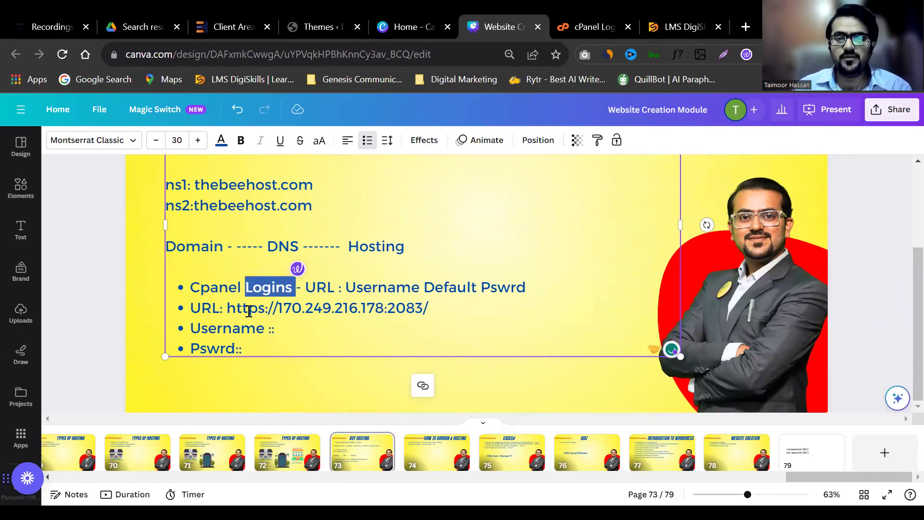
{"action": "left_click", "coordinate": [247, 349], "text": "shift"}
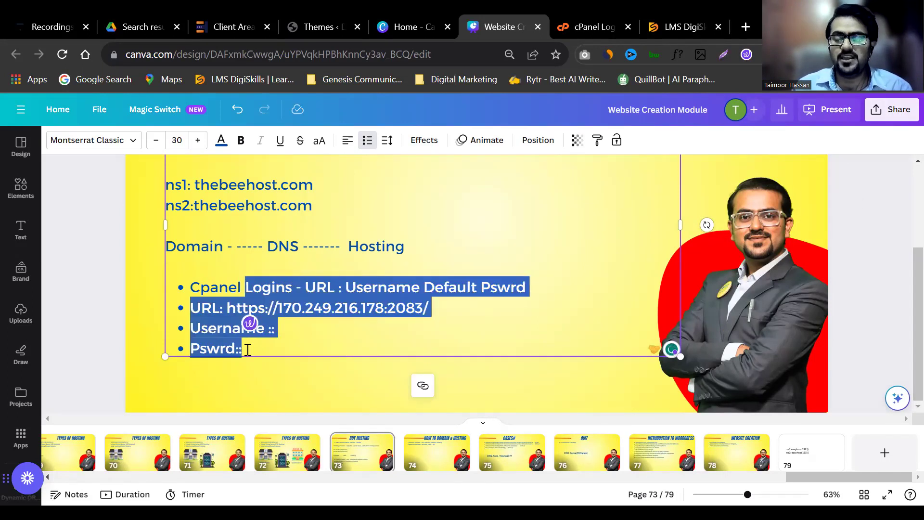
{"action": "double_click", "coordinate": [331, 309]}
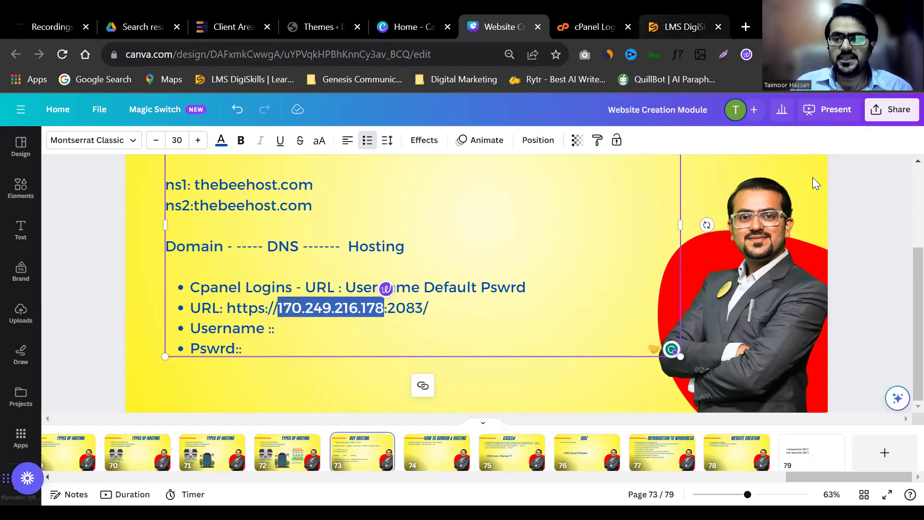
{"action": "left_click", "coordinate": [470, 301]}
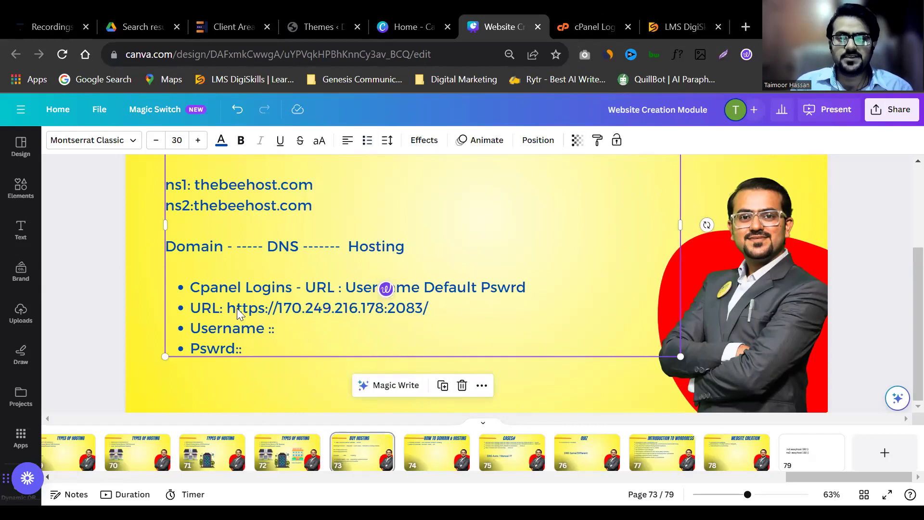
{"action": "scroll", "coordinate": [228, 311], "scroll_direction": "up", "scroll_amount": 3}
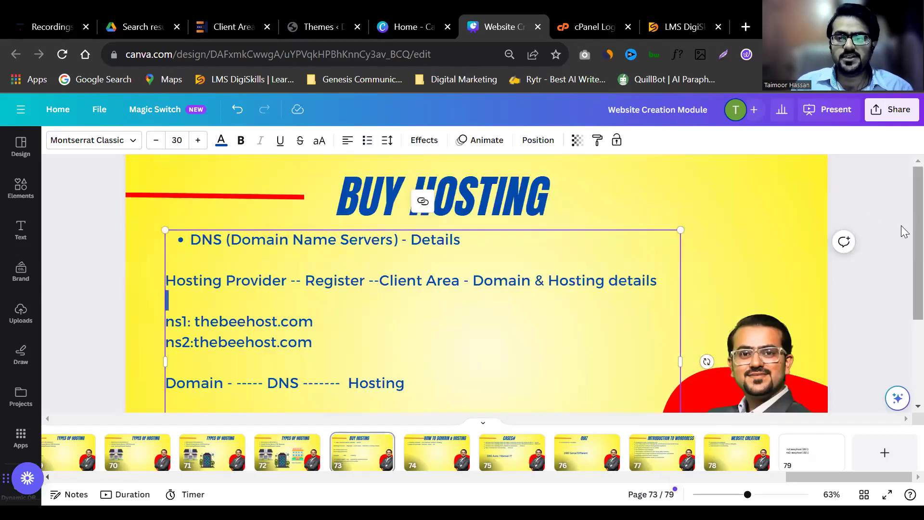
{"action": "scroll", "coordinate": [904, 226], "scroll_direction": "down", "scroll_amount": 2}
{"action": "double_click", "coordinate": [240, 343]}
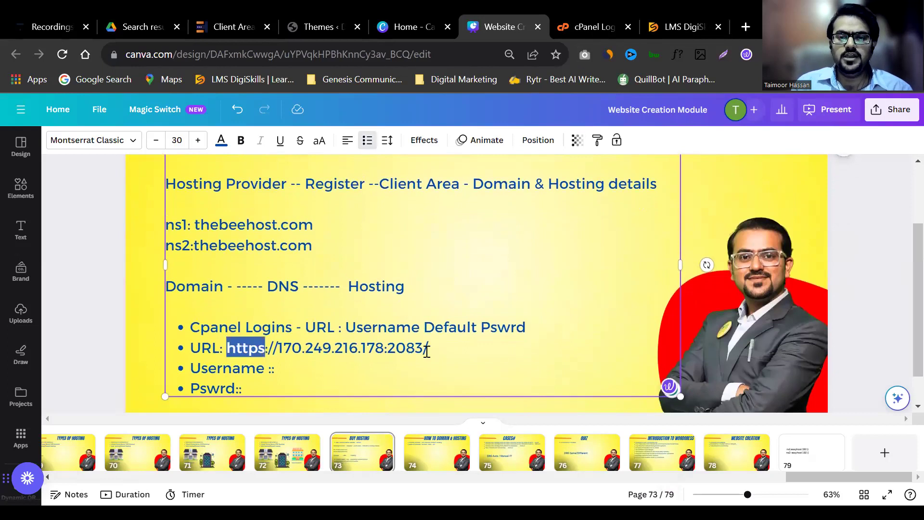
{"action": "left_click", "coordinate": [437, 347], "text": "shift"}
{"action": "key", "text": "ctrl+c"}
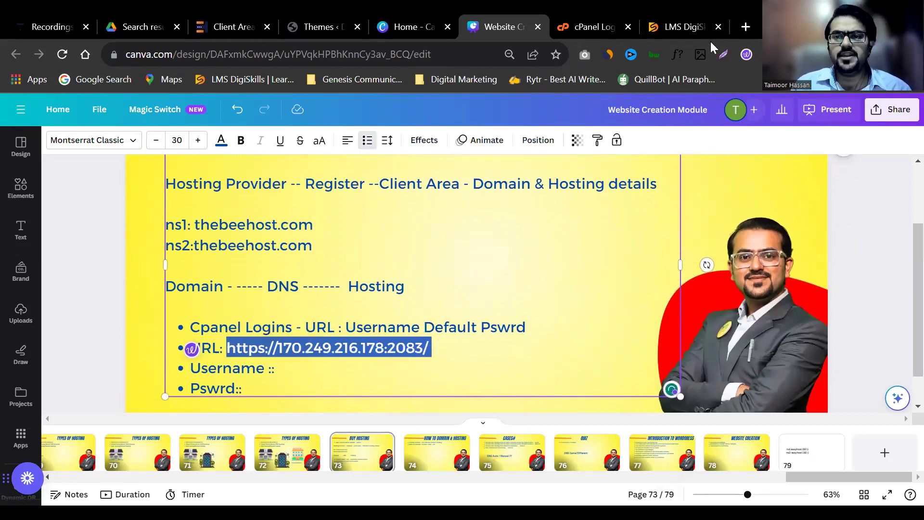
{"action": "left_click", "coordinate": [745, 27]}
{"action": "key", "text": "ctrl+v"}
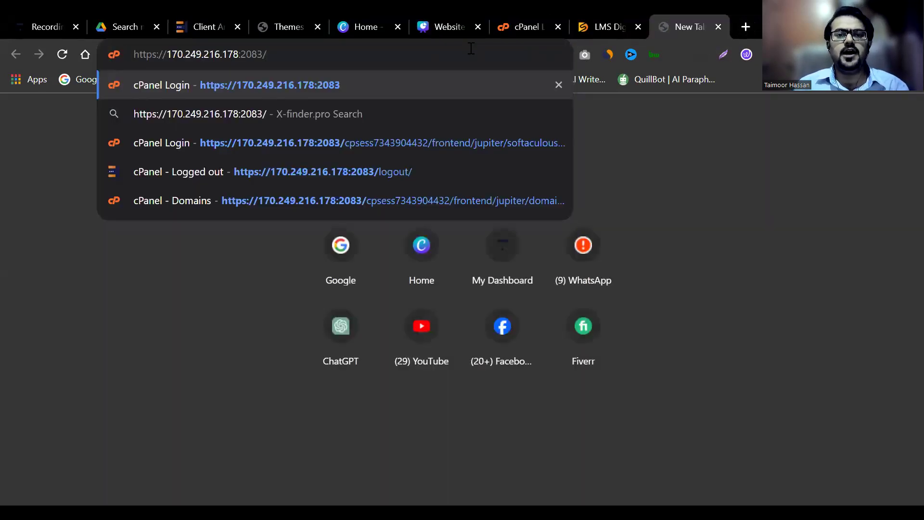
{"action": "key", "text": "Return"}
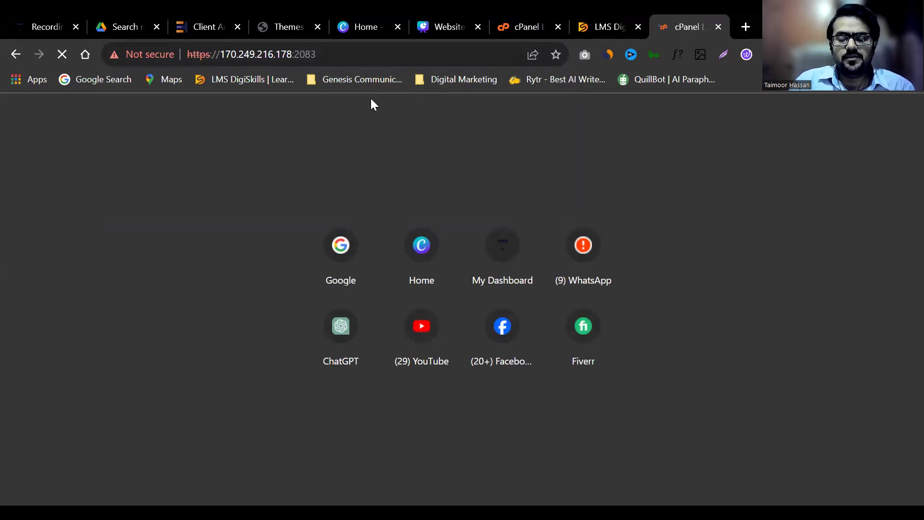
{"action": "left_click", "coordinate": [368, 54]}
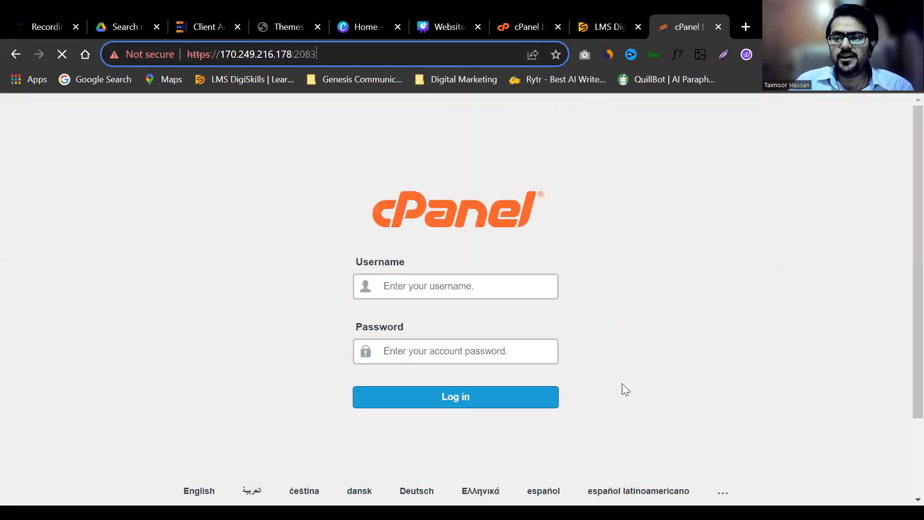
Log in to cPanel with the account username and password
{"action": "left_click", "coordinate": [481, 283]}
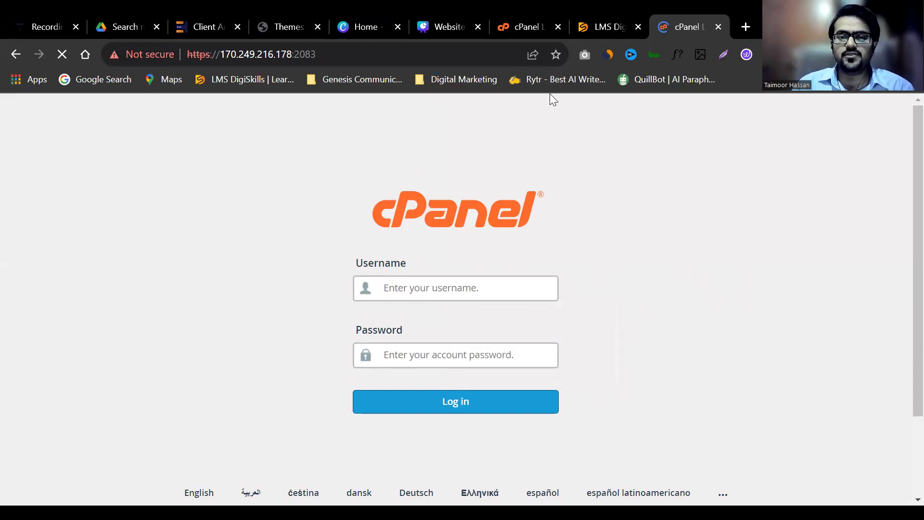
{"action": "left_click", "coordinate": [443, 287]}
{"action": "left_click", "coordinate": [435, 351]}
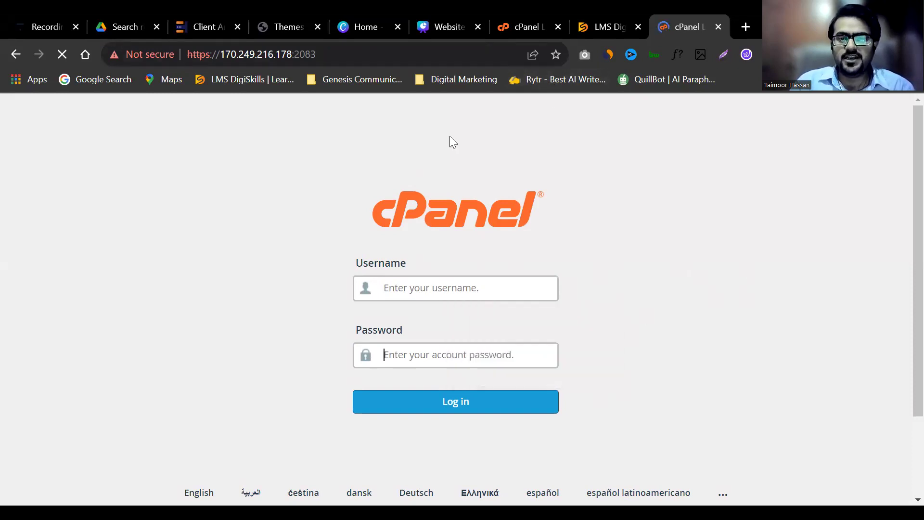
{"action": "left_click", "coordinate": [408, 286]}
{"action": "left_click", "coordinate": [485, 346]}
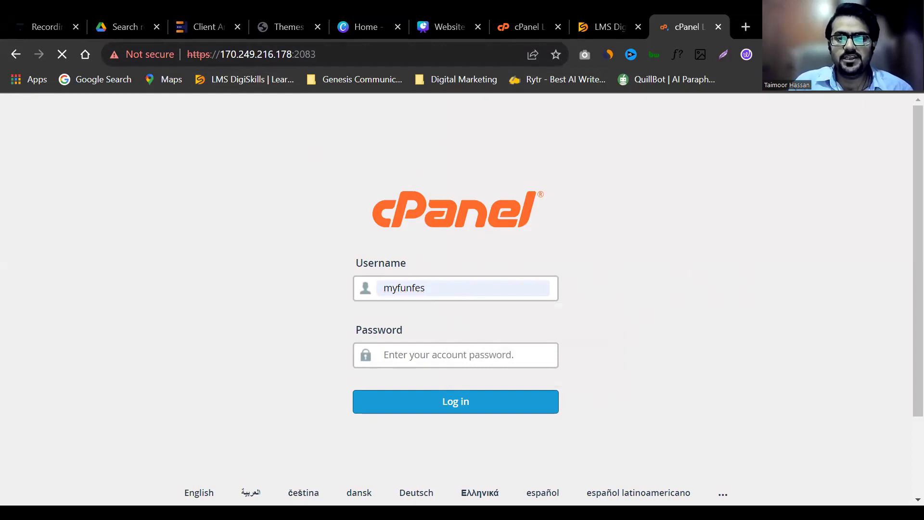
{"action": "left_click", "coordinate": [457, 354]}
{"action": "key", "text": "ctrl+v"}
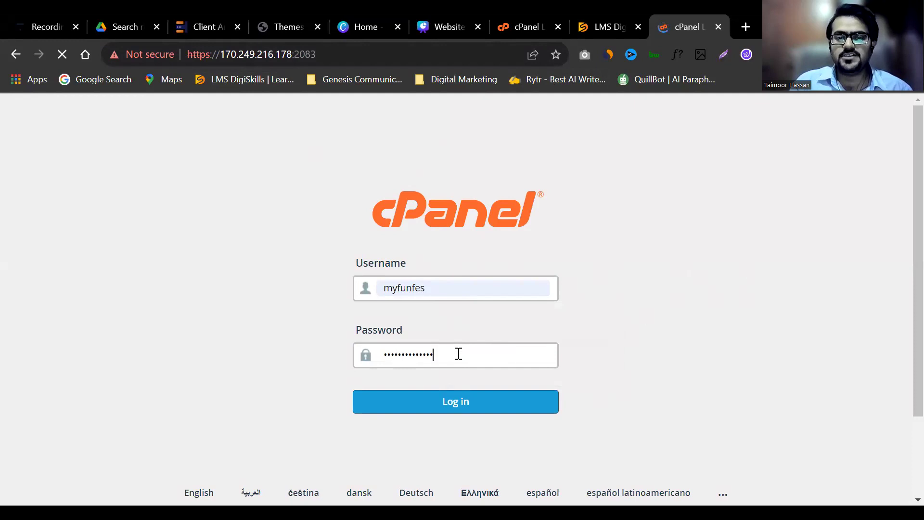
{"action": "left_click", "coordinate": [469, 400]}
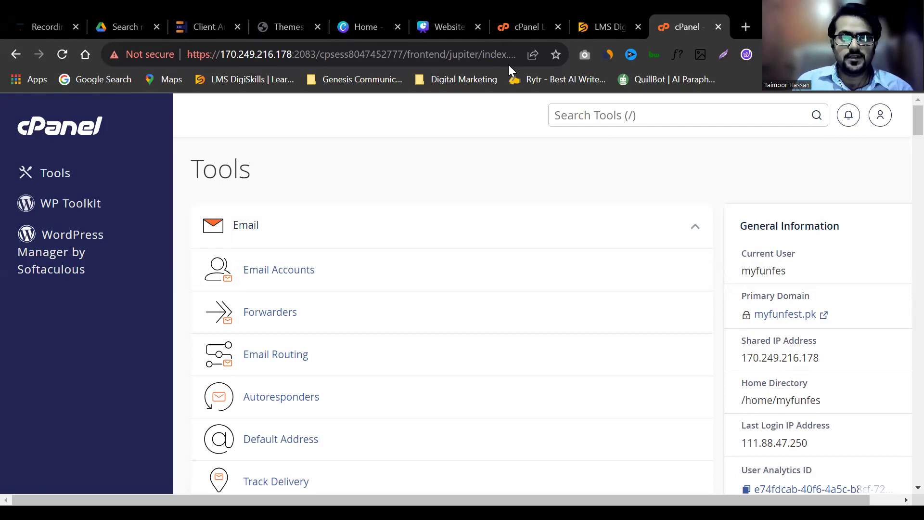
Look over the cPanel Tools page, examining the Email tools, General Information and Statistics
{"action": "mouse_move", "coordinate": [904, 132]}
{"action": "left_mouse_down"}
{"action": "mouse_move", "coordinate": [903, 202]}
{"action": "mouse_move", "coordinate": [905, 118]}
{"action": "left_mouse_up"}
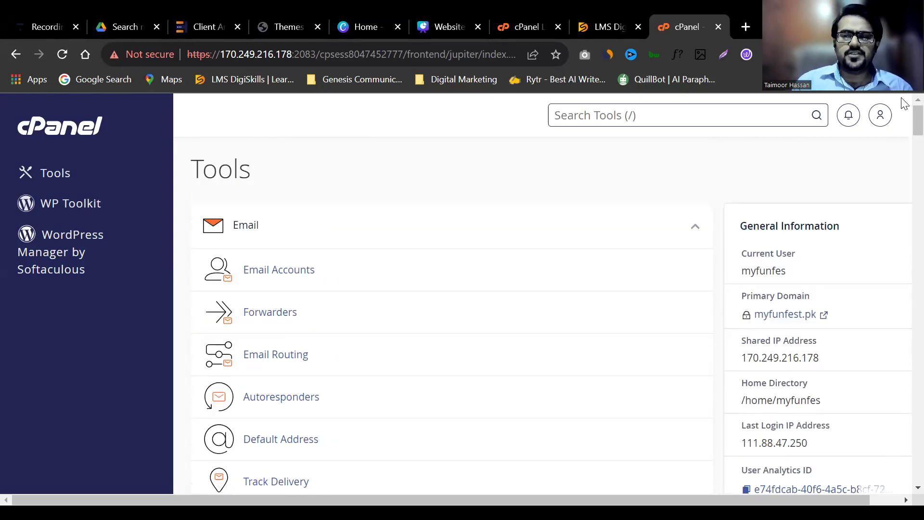
{"action": "left_click", "coordinate": [776, 107]}
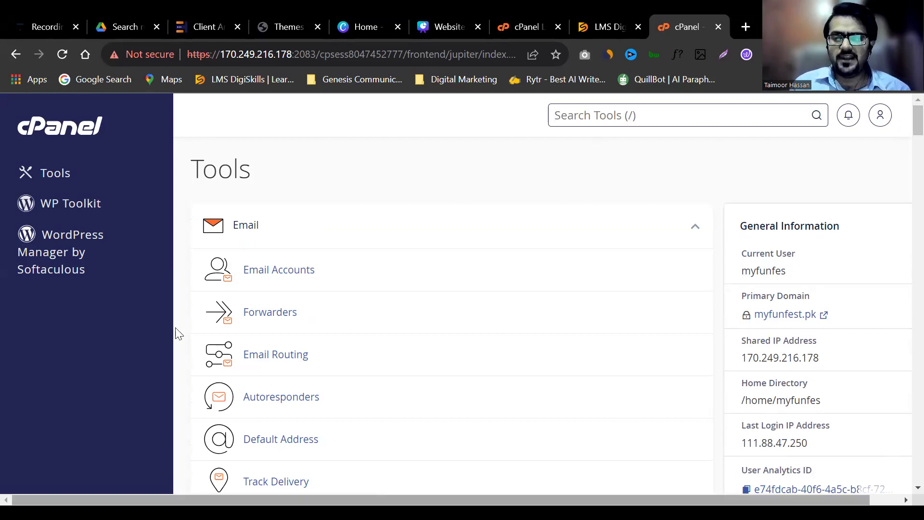
{"action": "scroll", "coordinate": [901, 145], "scroll_direction": "down", "scroll_amount": 10}
{"action": "scroll", "coordinate": [904, 230], "scroll_direction": "down", "scroll_amount": 10}
{"action": "scroll", "coordinate": [901, 241], "scroll_direction": "up", "scroll_amount": 15}
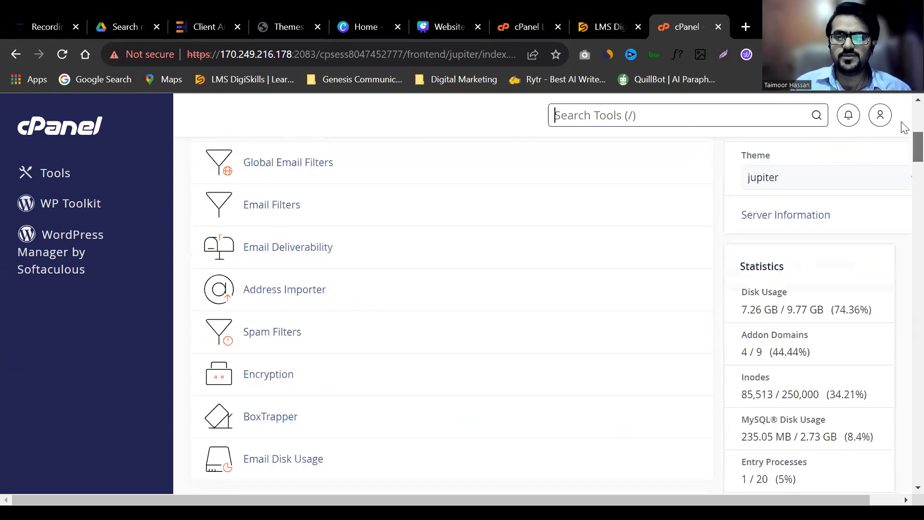
{"action": "scroll", "coordinate": [903, 128], "scroll_direction": "up", "scroll_amount": 5}
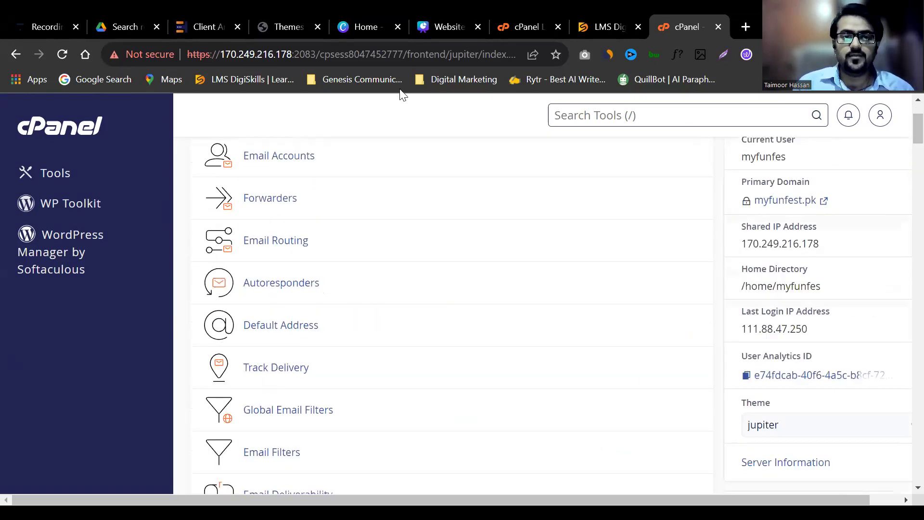
{"action": "key", "text": "slash"}
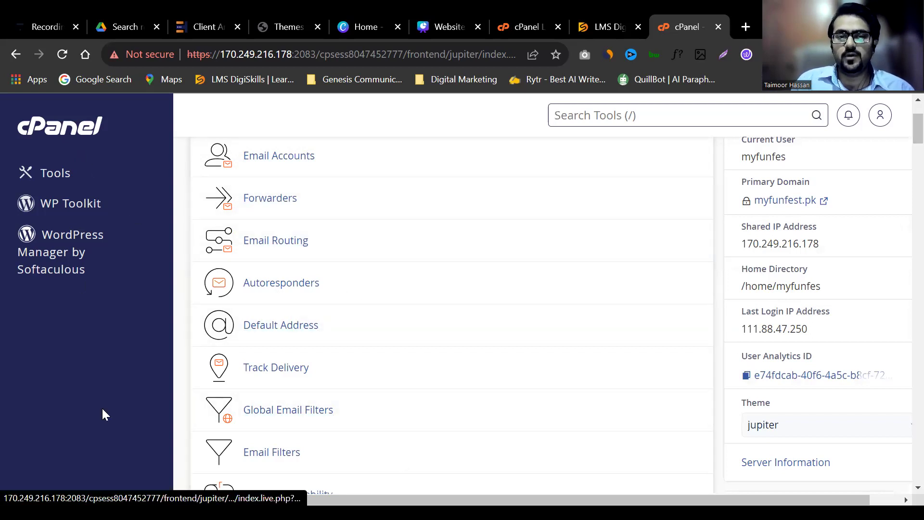
{"action": "scroll", "coordinate": [905, 140], "scroll_direction": "up", "scroll_amount": 3}
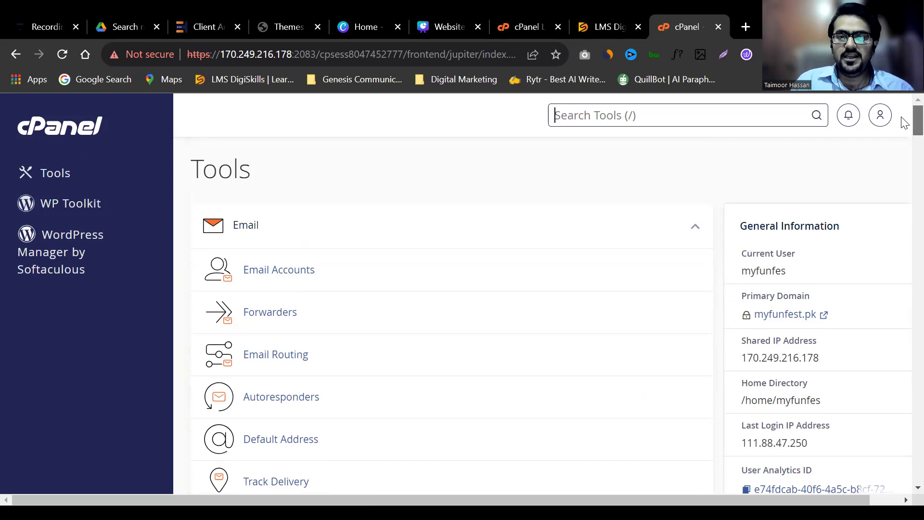
{"action": "scroll", "coordinate": [905, 120], "scroll_direction": "down", "scroll_amount": 2}
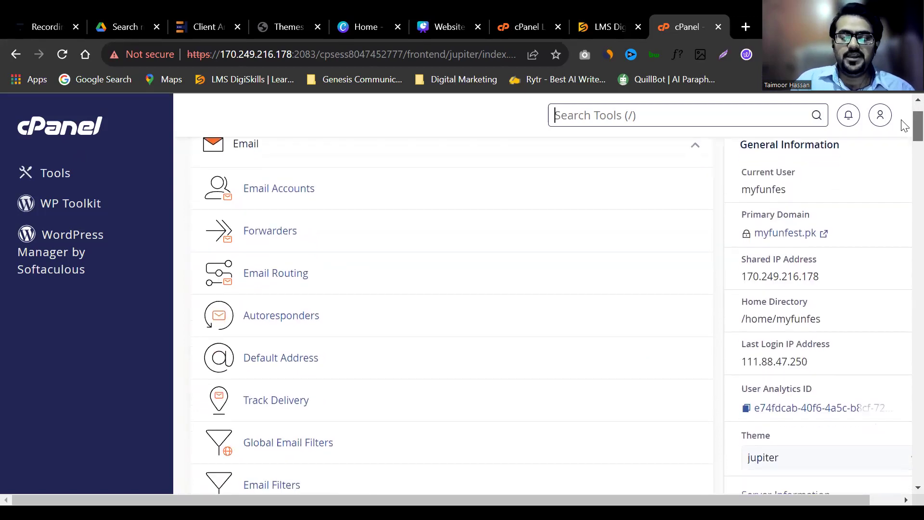
{"action": "scroll", "coordinate": [908, 123], "scroll_direction": "up", "scroll_amount": 2}
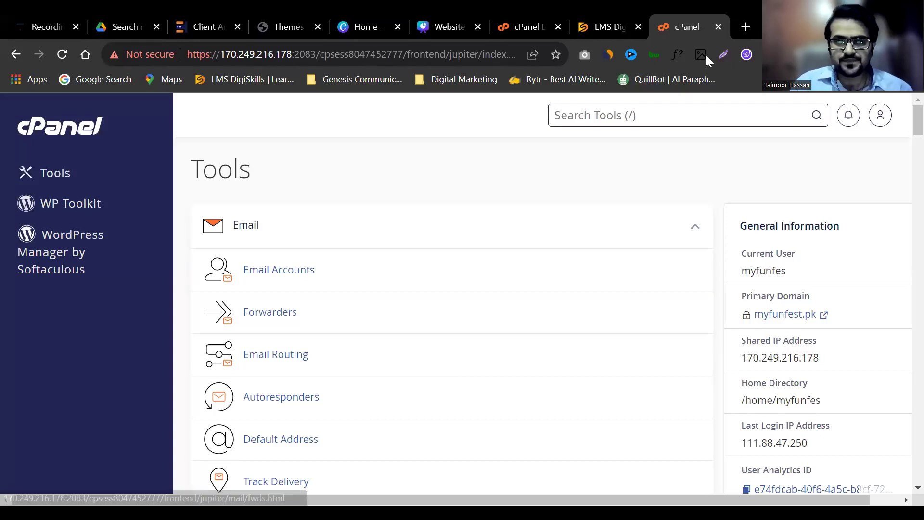
{"action": "key", "text": "slash"}
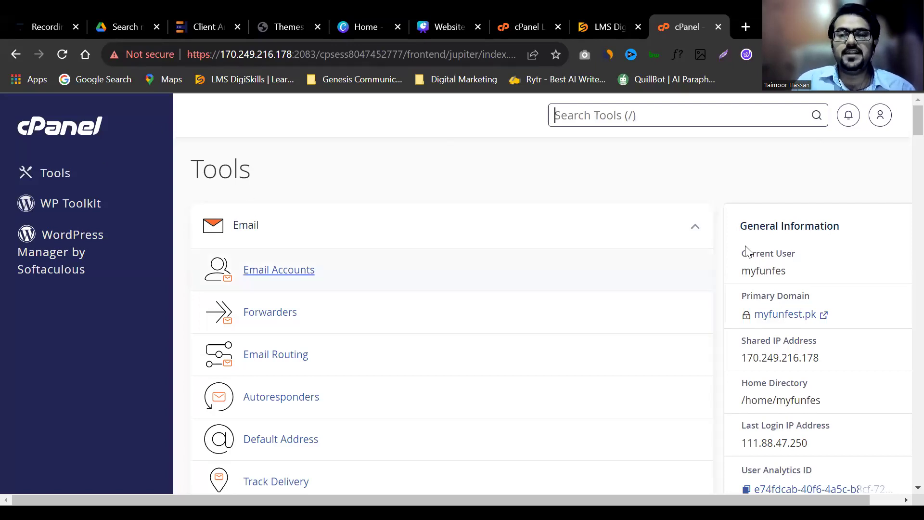
Open the Domains tool from the cPanel tools list and open the form for creating a new domain
{"action": "scroll", "coordinate": [904, 131], "scroll_direction": "down", "scroll_amount": 15}
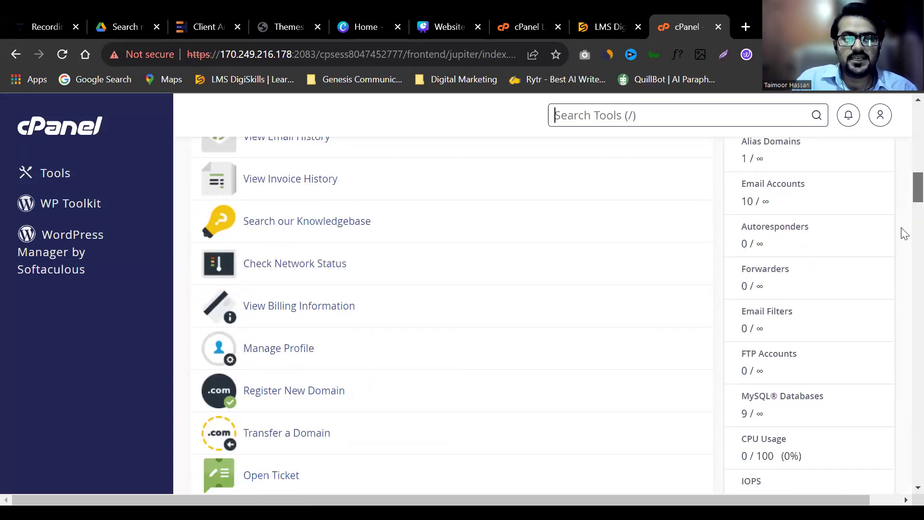
{"action": "scroll", "coordinate": [902, 270], "scroll_direction": "down", "scroll_amount": 20}
{"action": "scroll", "coordinate": [902, 289], "scroll_direction": "up", "scroll_amount": 3}
{"action": "left_click", "coordinate": [264, 270]}
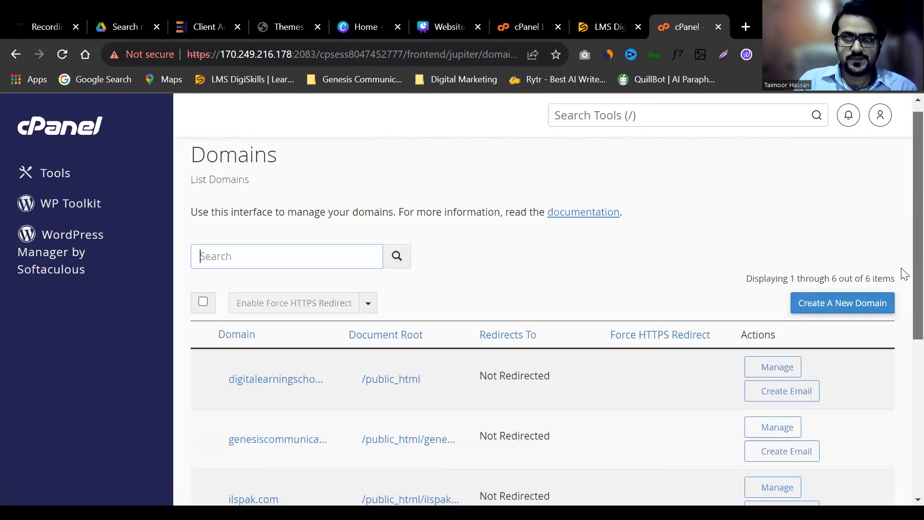
{"action": "scroll", "coordinate": [903, 432], "scroll_direction": "down", "scroll_amount": 5}
{"action": "scroll", "coordinate": [902, 293], "scroll_direction": "up", "scroll_amount": 5}
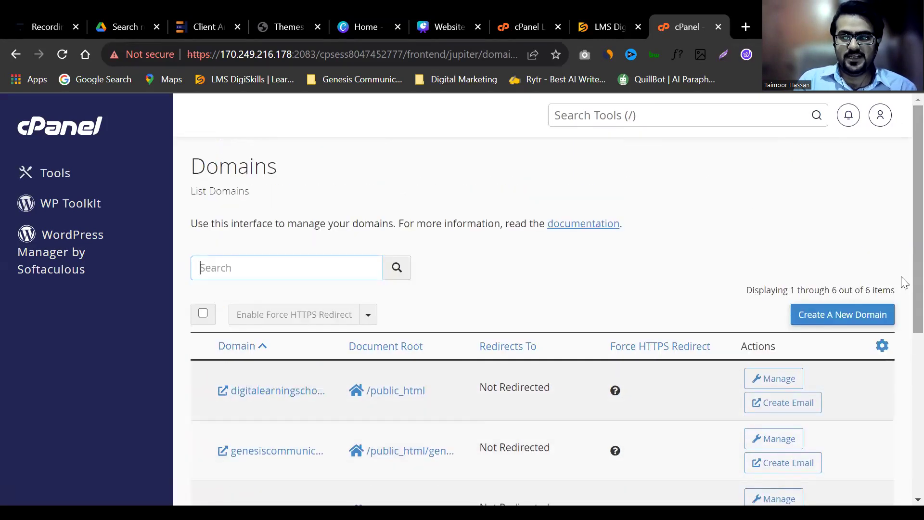
{"action": "left_click", "coordinate": [833, 319]}
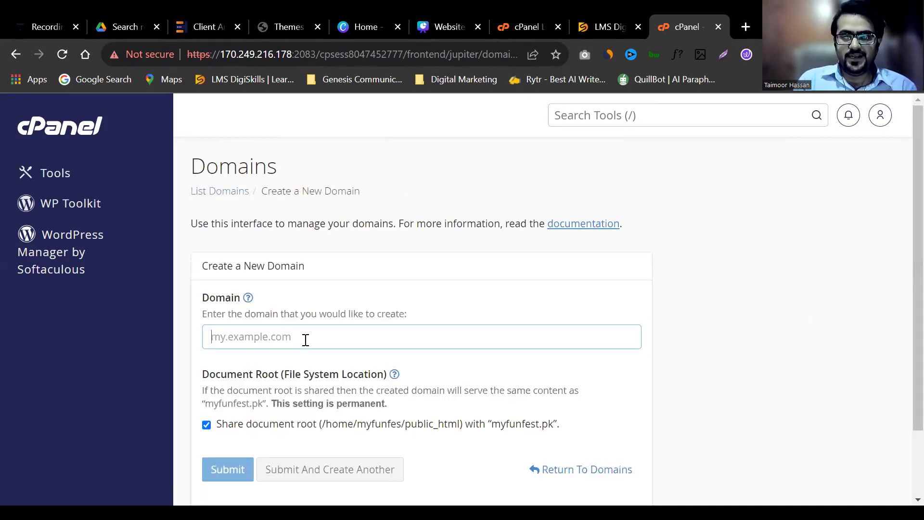
Enter a .com domain based on the presenter's name as the new domain, replacing the suggested digitalearningschool.com
{"action": "left_click", "coordinate": [306, 339]}
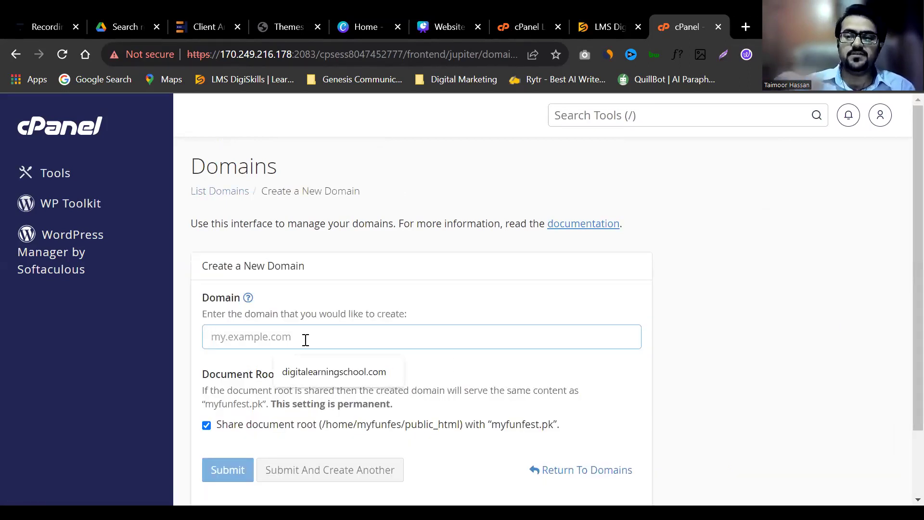
{"action": "left_click", "coordinate": [311, 373]}
{"action": "triple_click", "coordinate": [354, 345]}
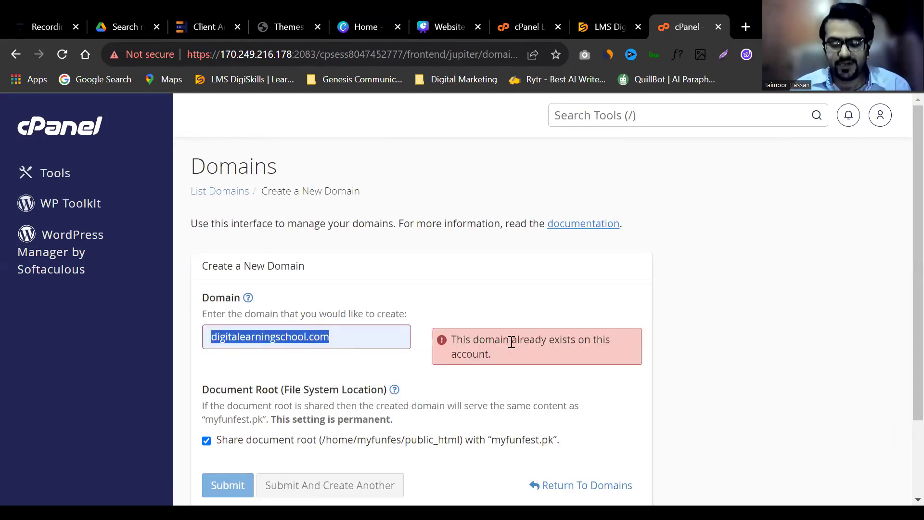
{"action": "type", "text": "sirtaimooo"}
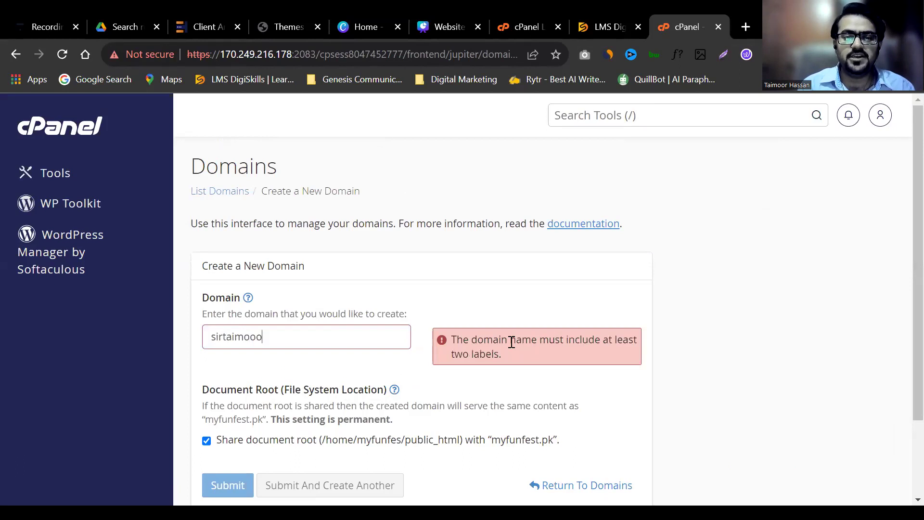
{"action": "key", "text": "BackSpace"}
{"action": "type", "text": "rhassan.com"}
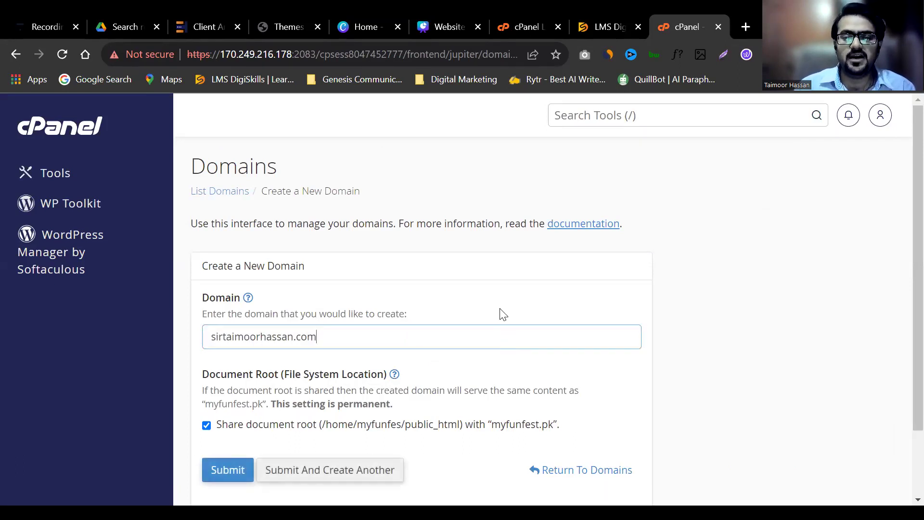
{"action": "left_click", "coordinate": [242, 468]}
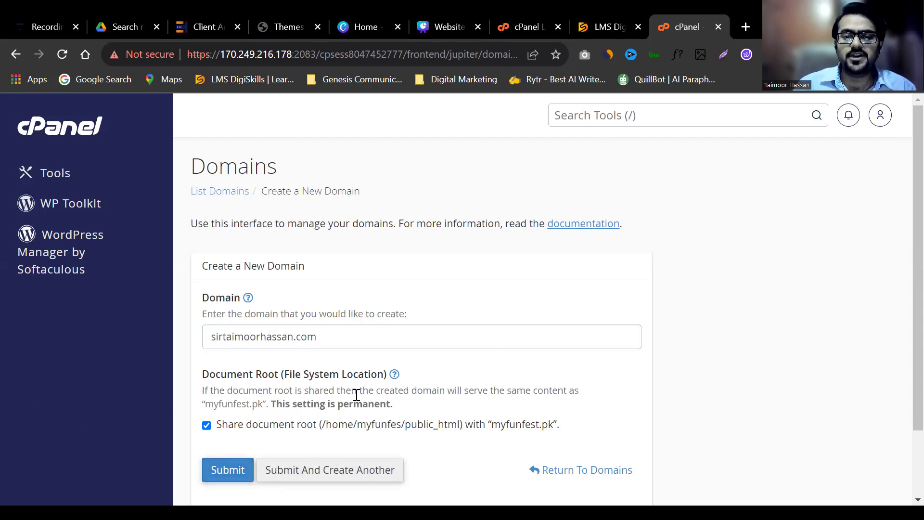
Highlight the entered domain name and its "com" extension for explanation, and clear the selection
{"action": "triple_click", "coordinate": [314, 337]}
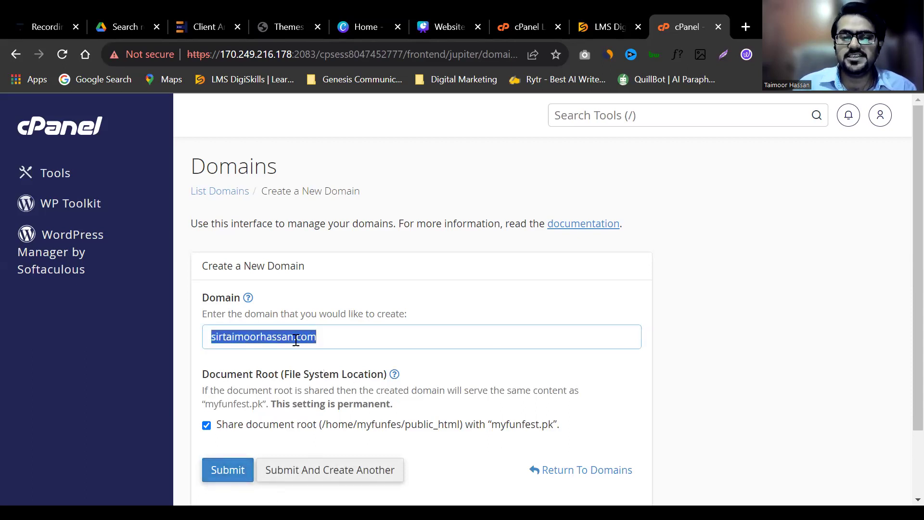
{"action": "double_click", "coordinate": [315, 337]}
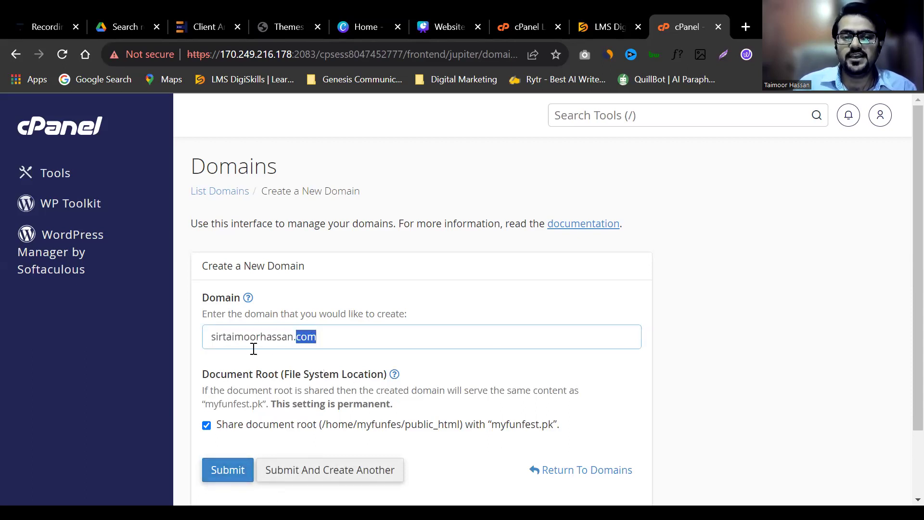
{"action": "triple_click", "coordinate": [219, 337]}
{"action": "triple_click", "coordinate": [330, 337]}
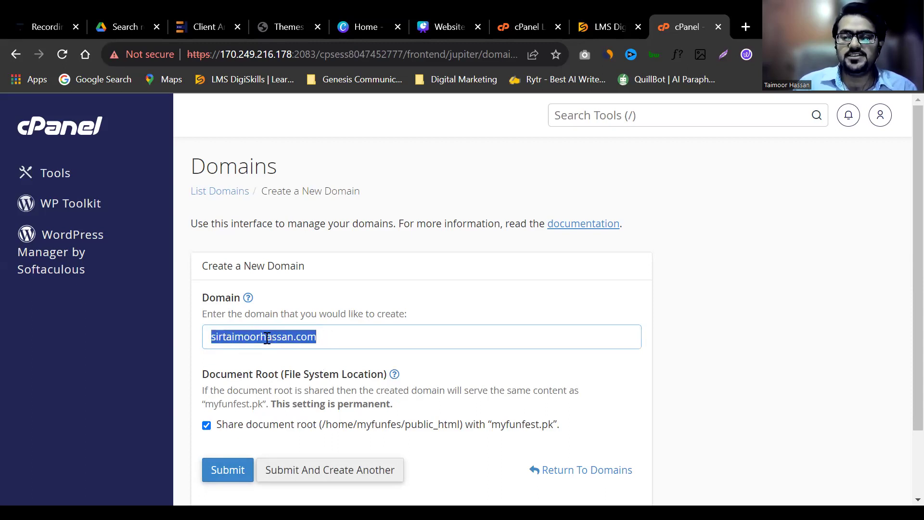
{"action": "triple_click", "coordinate": [231, 343]}
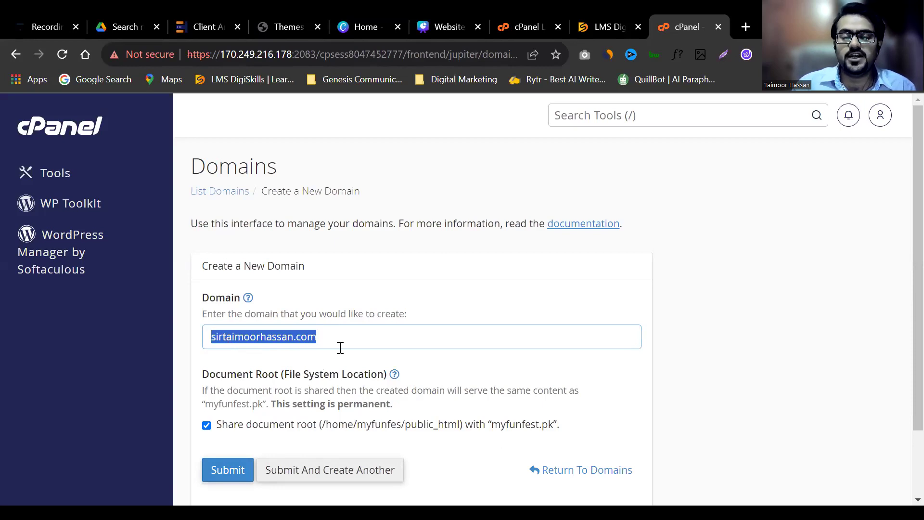
{"action": "scroll", "coordinate": [902, 274], "scroll_direction": "down", "scroll_amount": 2}
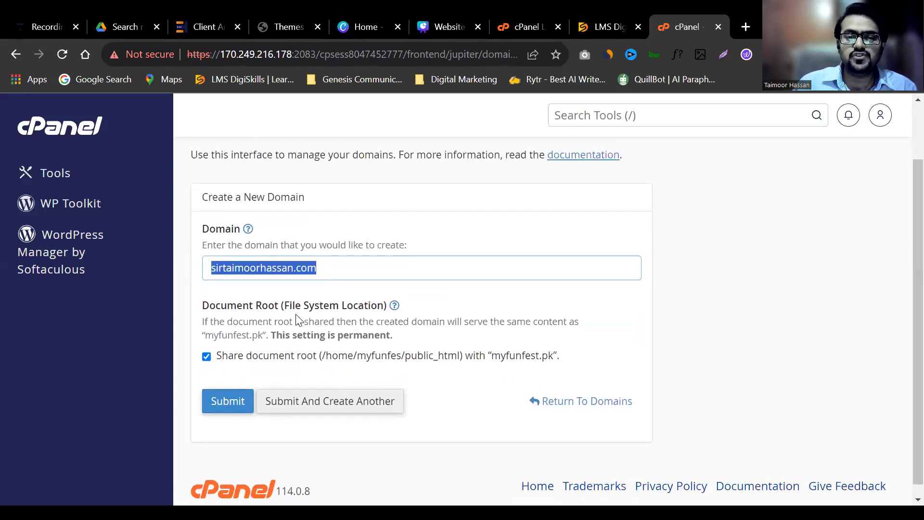
{"action": "left_click", "coordinate": [326, 274]}
{"action": "left_click", "coordinate": [232, 405]}
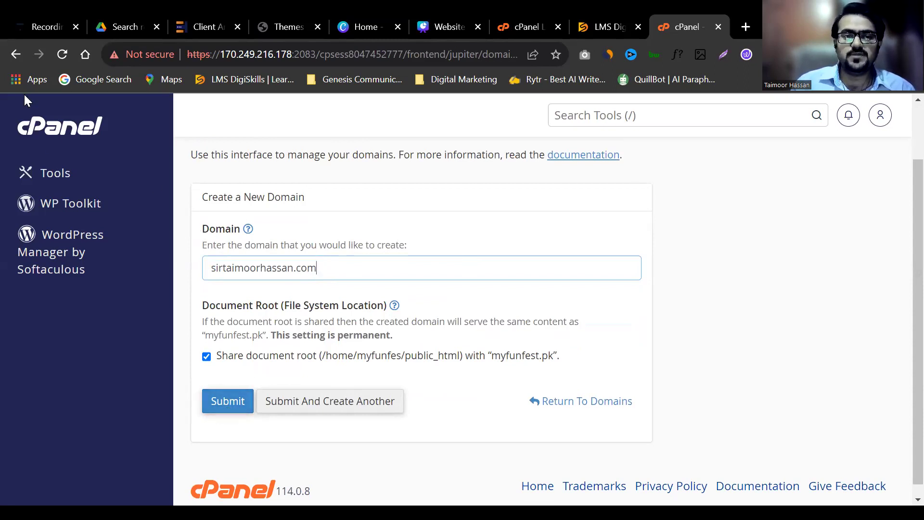
Leave the new-domain form for the domain list without submitting, and look through the listed domains and their document roots
{"action": "scroll", "coordinate": [888, 206], "scroll_direction": "up", "scroll_amount": 2}
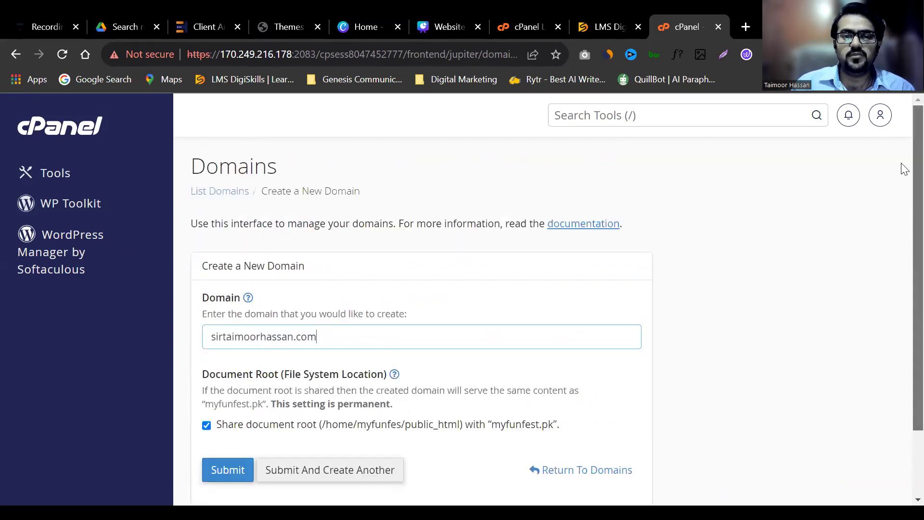
{"action": "left_click", "coordinate": [223, 192]}
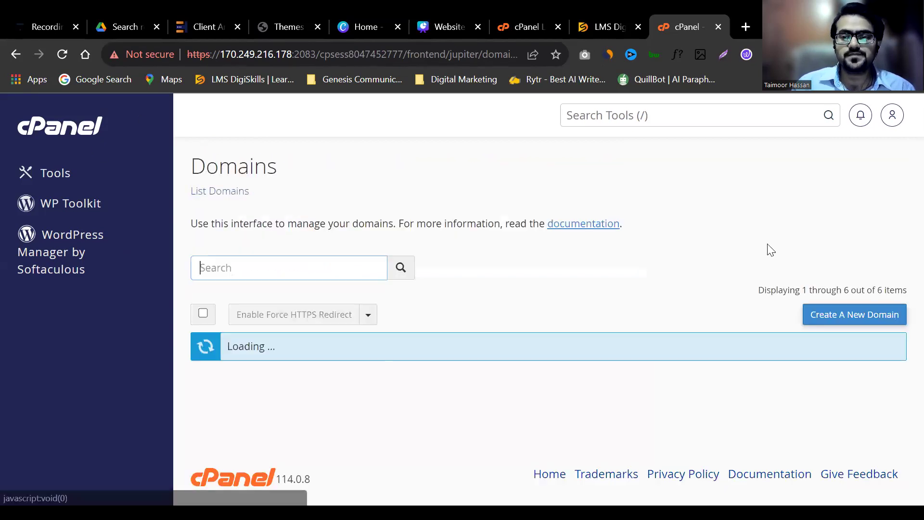
{"action": "scroll", "coordinate": [903, 288], "scroll_direction": "down", "scroll_amount": 3}
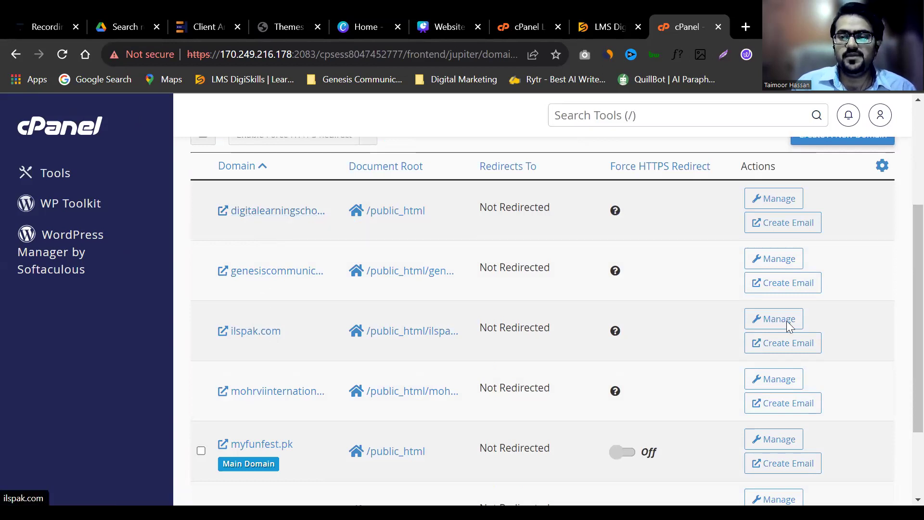
{"action": "scroll", "coordinate": [650, 361], "scroll_direction": "up", "scroll_amount": 3}
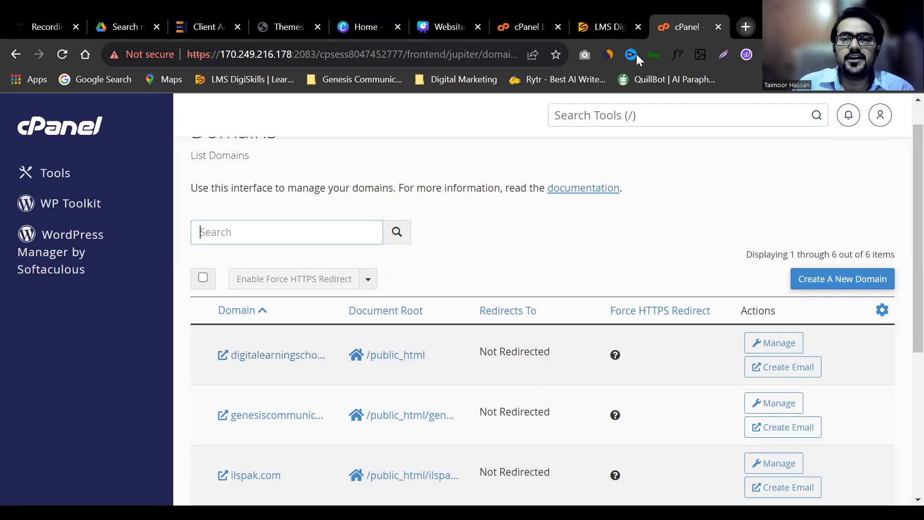
Open digitalearningschool.com in a new browser tab to view the live site and its address, and return to the cPanel domain list
{"action": "left_click", "coordinate": [745, 27]}
{"action": "type", "text": "digita"}
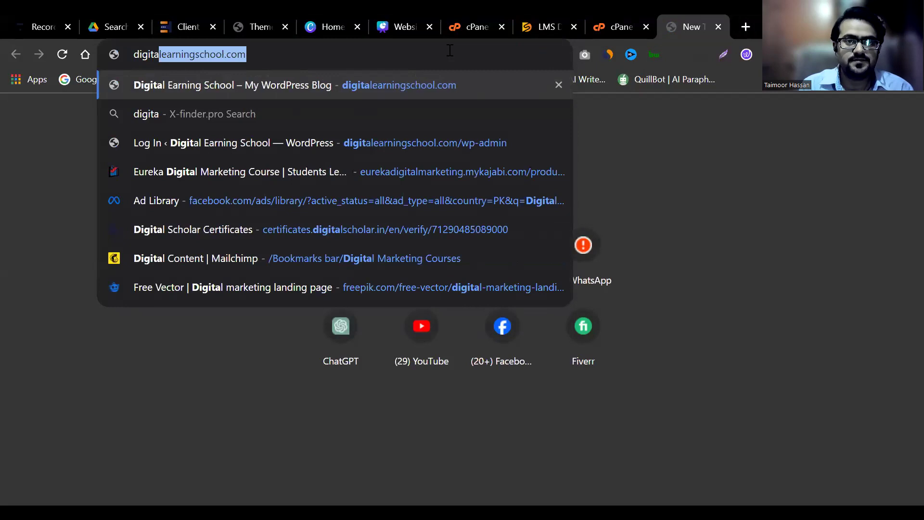
{"action": "key", "text": "Right"}
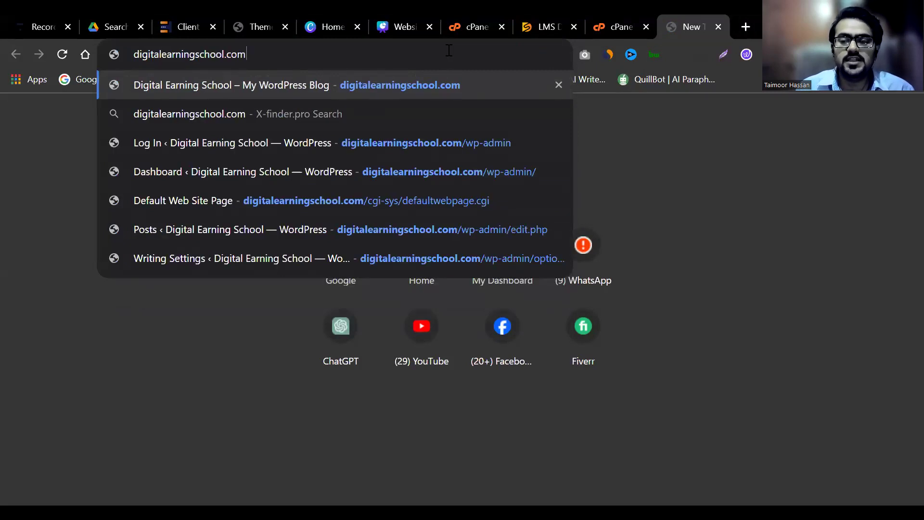
{"action": "key", "text": "Return"}
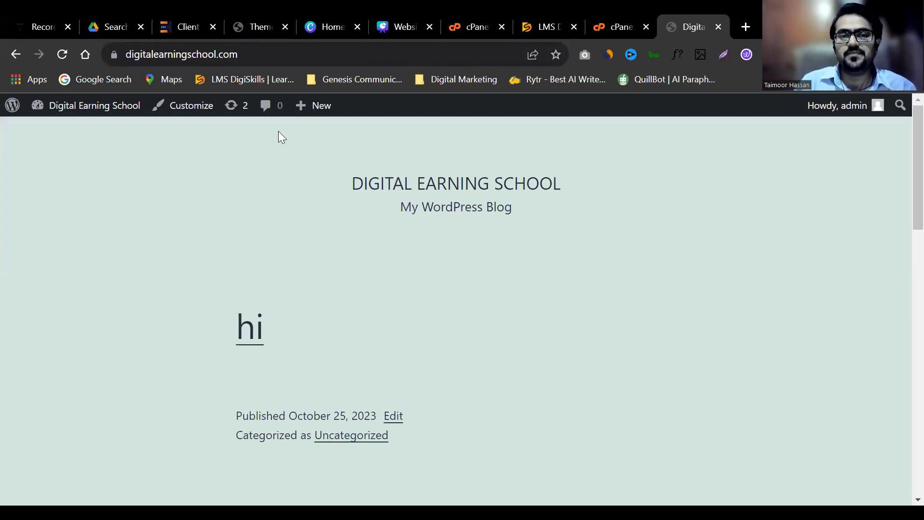
{"action": "key", "text": "ctrl+l"}
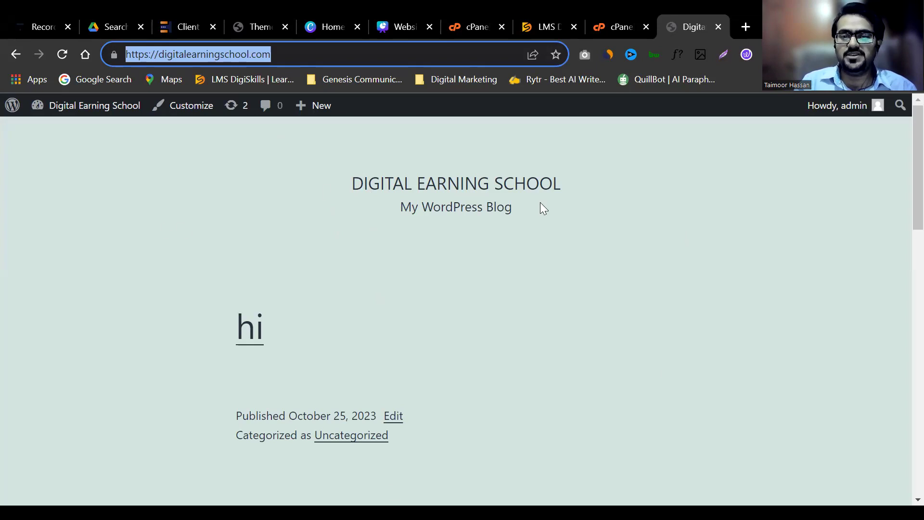
{"action": "left_click_drag", "start_coordinate": [915, 183], "coordinate": [901, 135]}
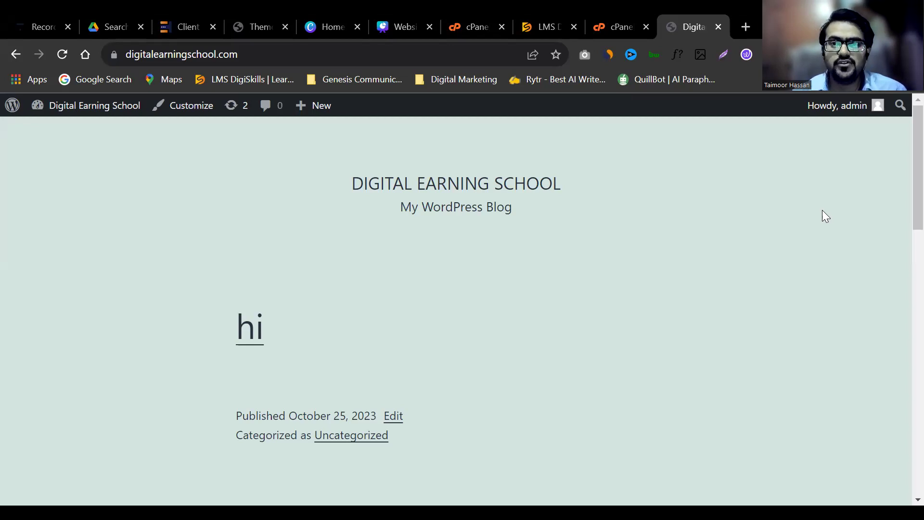
{"action": "left_click", "coordinate": [618, 17]}
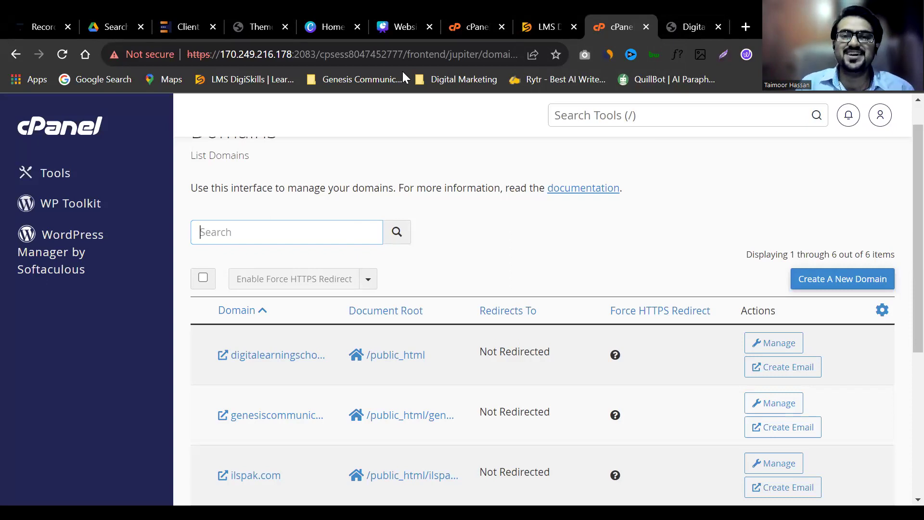
{"action": "left_click", "coordinate": [659, 213]}
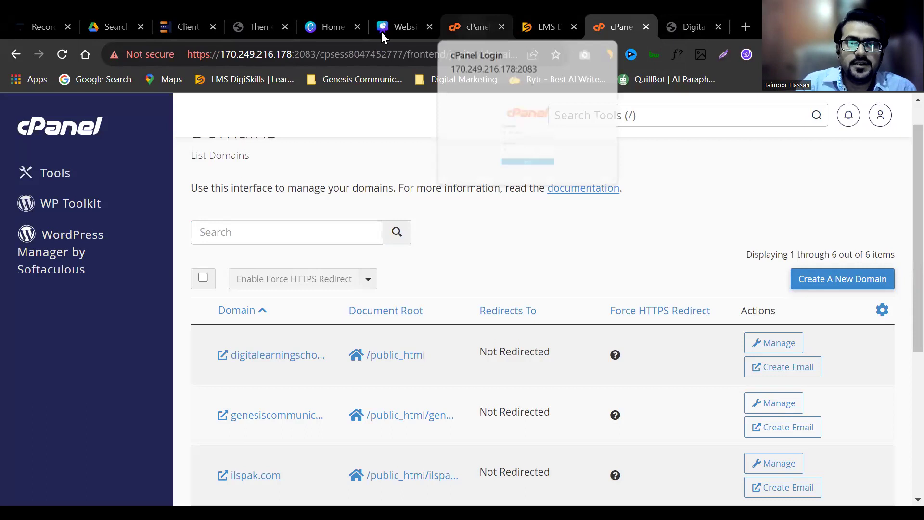
Switch to the Website Creation Module presentation in Canva and duplicate the Buy Hosting slide on page 73
{"action": "left_click", "coordinate": [392, 24]}
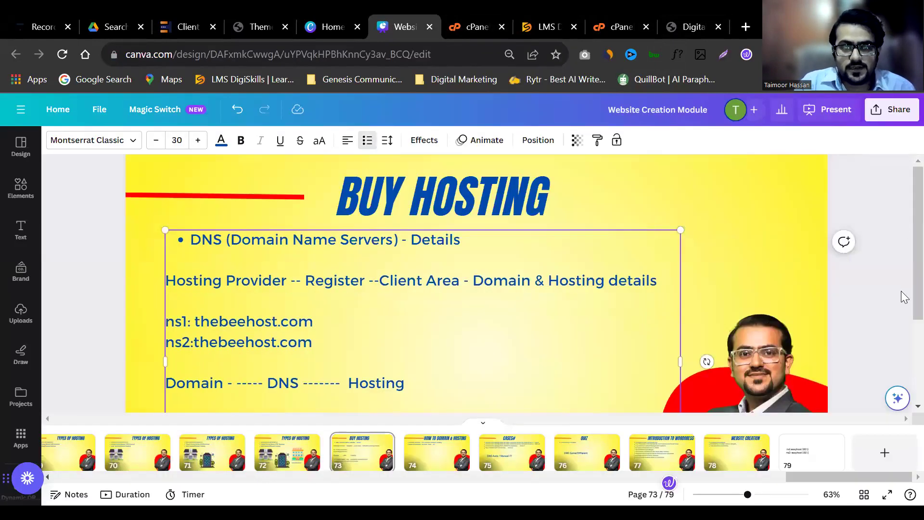
{"action": "scroll", "coordinate": [902, 296], "scroll_direction": "down", "scroll_amount": 3}
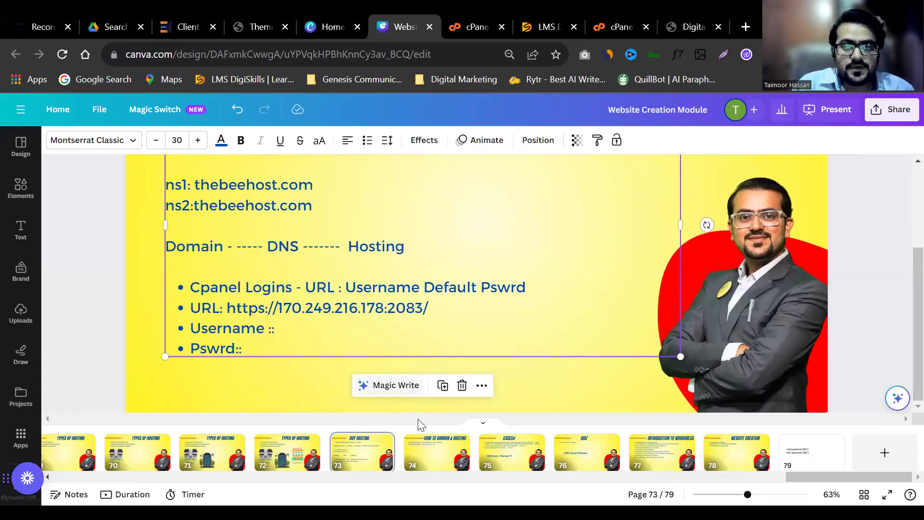
{"action": "left_click", "coordinate": [382, 441]}
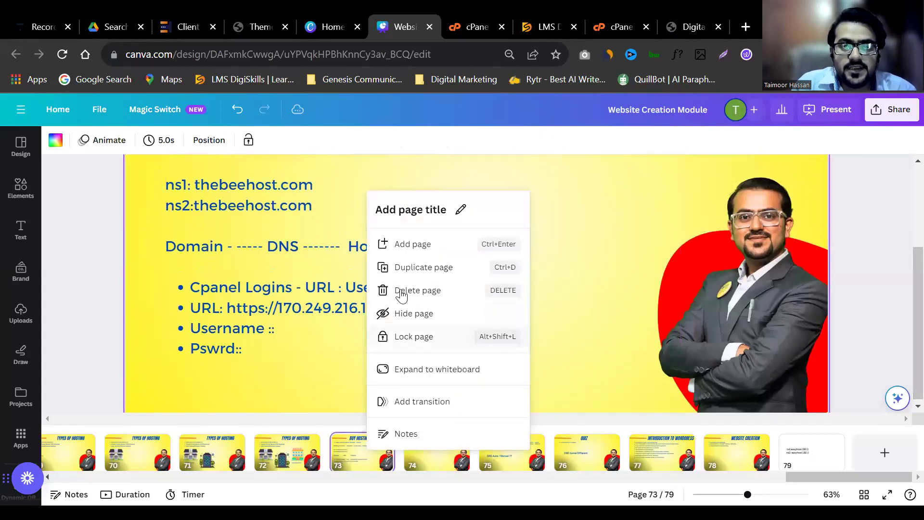
{"action": "left_click", "coordinate": [410, 268]}
{"action": "left_click", "coordinate": [470, 322]}
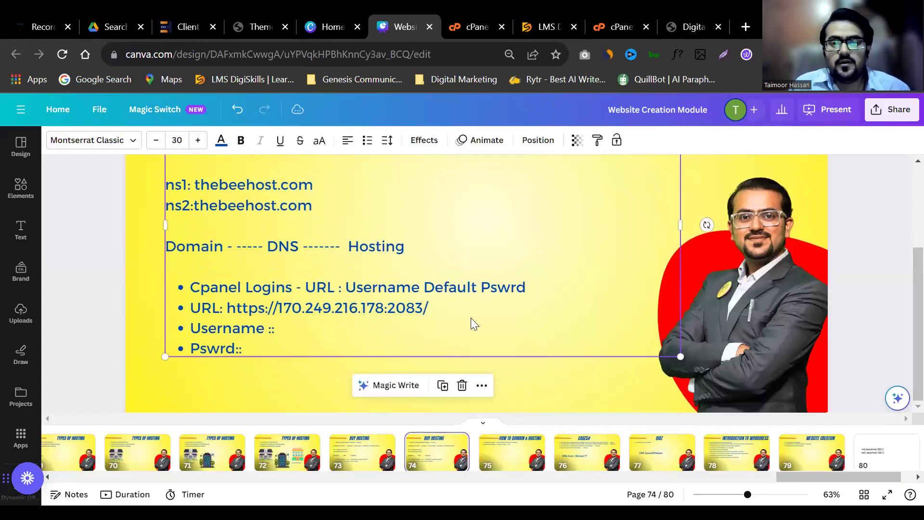
Delete the hosting provider, ns1/ns2 and "Domain - DNS - Hosting" lines between the two main bullets on the duplicated Buy Hosting slide
{"action": "scroll", "coordinate": [905, 294], "scroll_direction": "up", "scroll_amount": 3}
{"action": "triple_click", "coordinate": [323, 273]}
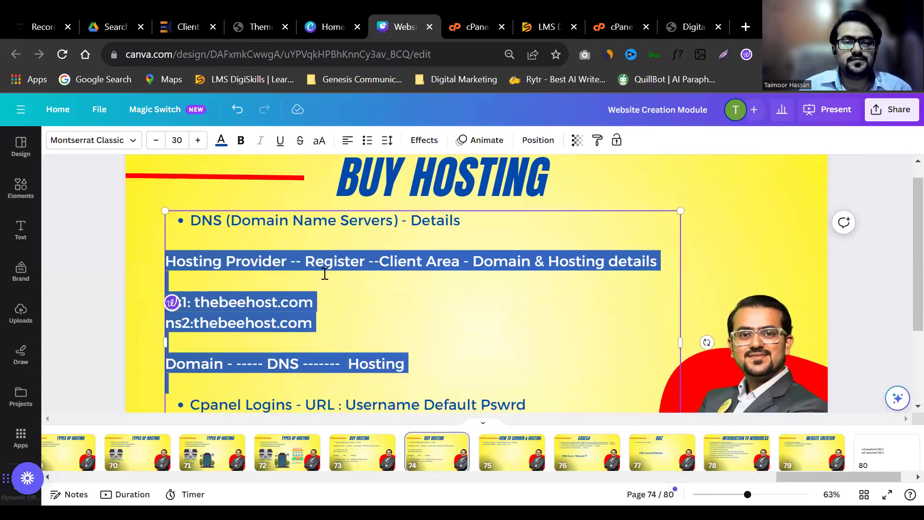
{"action": "key", "text": "shift+Down"}
{"action": "key", "text": "shift+Down"}
{"action": "key", "text": "shift+Down"}
{"action": "key", "text": "shift+Down"}
{"action": "key", "text": "shift+Down"}
{"action": "key", "text": "shift+Down"}
{"action": "key", "text": "shift+Down"}
{"action": "key", "text": "shift+Down"}
{"action": "key", "text": "shift+Down"}
{"action": "key", "text": "shift+Down"}
{"action": "key", "text": "shift+Up"}
{"action": "key", "text": "shift+Up"}
{"action": "key", "text": "shift+Up"}
{"action": "key", "text": "shift+Up"}
{"action": "key", "text": "shift+Up"}
{"action": "key", "text": "shift+Up"}
{"action": "key", "text": "shift+Down"}
{"action": "key", "text": "shift+Down"}
{"action": "key", "text": "shift+Down"}
{"action": "key", "text": "shift+Up"}
{"action": "key", "text": "BackSpace"}
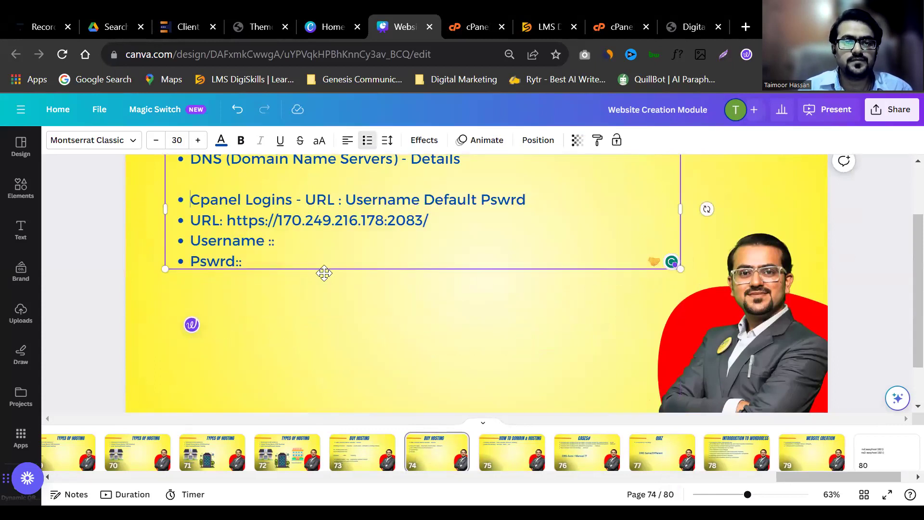
Remove the text of the URL, Username and Pswrd bullets below the Cpanel Logins line on the duplicated slide
{"action": "triple_click", "coordinate": [253, 231]}
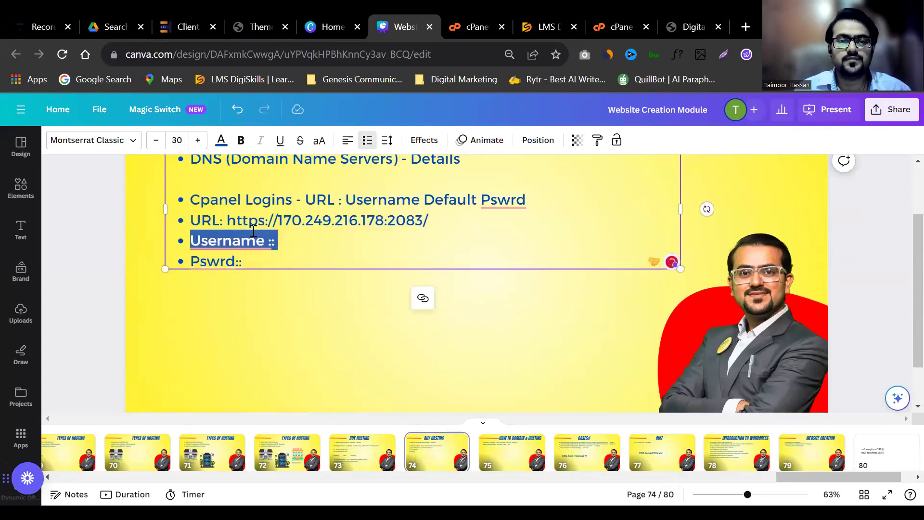
{"action": "key", "text": "Up"}
{"action": "key", "text": "shift+Down"}
{"action": "key", "text": "shift+Down"}
{"action": "key", "text": "shift+Down"}
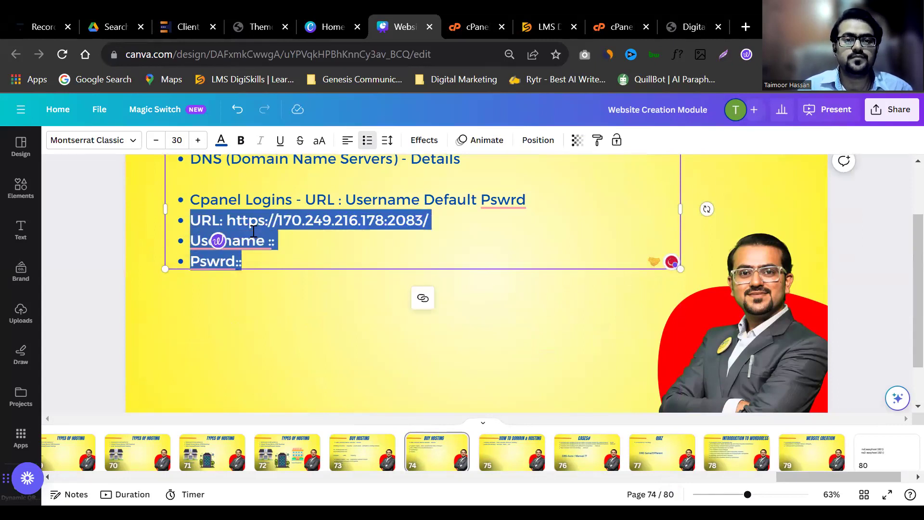
{"action": "key", "text": "BackSpace"}
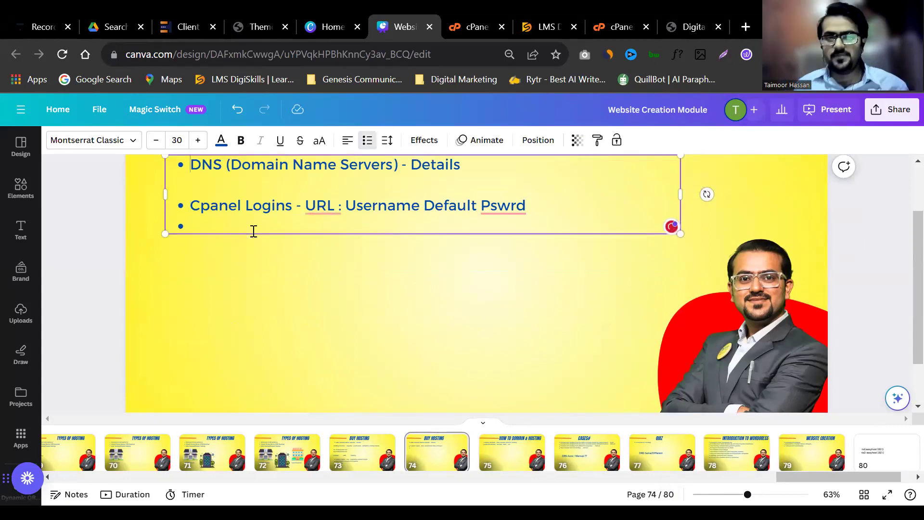
Insert "Domain Client Area" at the beginning of the DNS (Domain Name Servers) bullet on the duplicated slide
{"action": "scroll", "coordinate": [903, 230], "scroll_direction": "up", "scroll_amount": 2}
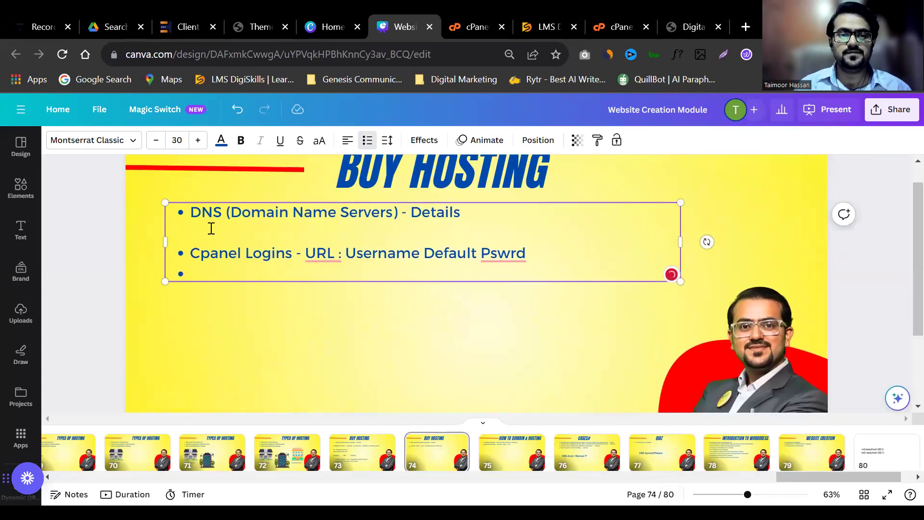
{"action": "left_click", "coordinate": [190, 216]}
{"action": "type", "text": "Client "}
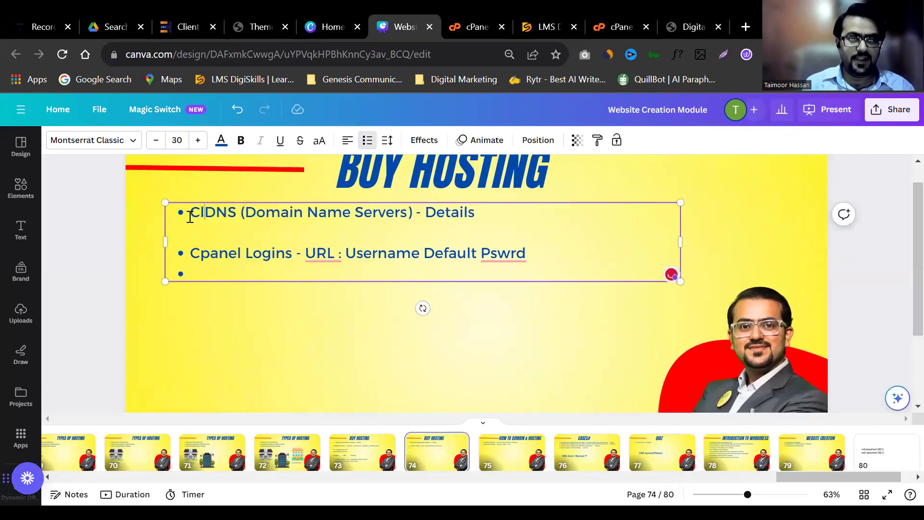
{"action": "type", "text": "Area"}
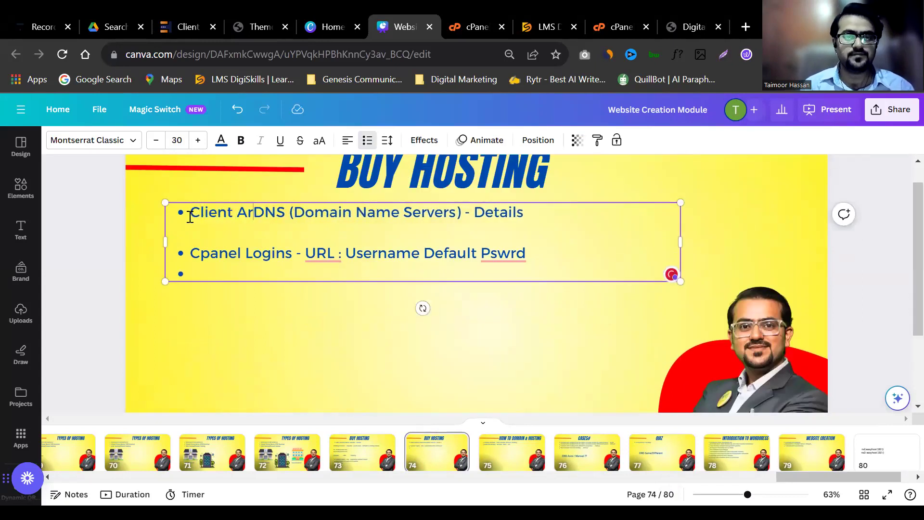
{"action": "left_click", "coordinate": [190, 216]}
{"action": "type", "text": "Domain"}
{"action": "key", "text": "Right"}
{"action": "key", "text": "Right"}
{"action": "key", "text": "Right"}
{"action": "key", "text": "Right"}
{"action": "key", "text": "Right"}
{"action": "key", "text": "Right"}
{"action": "key", "text": "Right"}
{"action": "key", "text": "Right"}
{"action": "key", "text": "Right"}
{"action": "key", "text": "Right"}
{"action": "key", "text": "Right"}
{"action": "key", "text": "Right"}
{"action": "key", "text": "Left"}
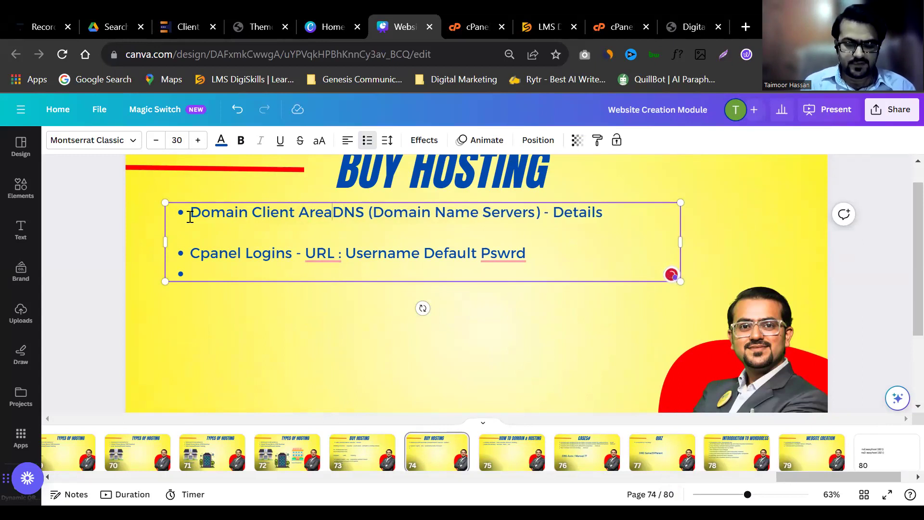
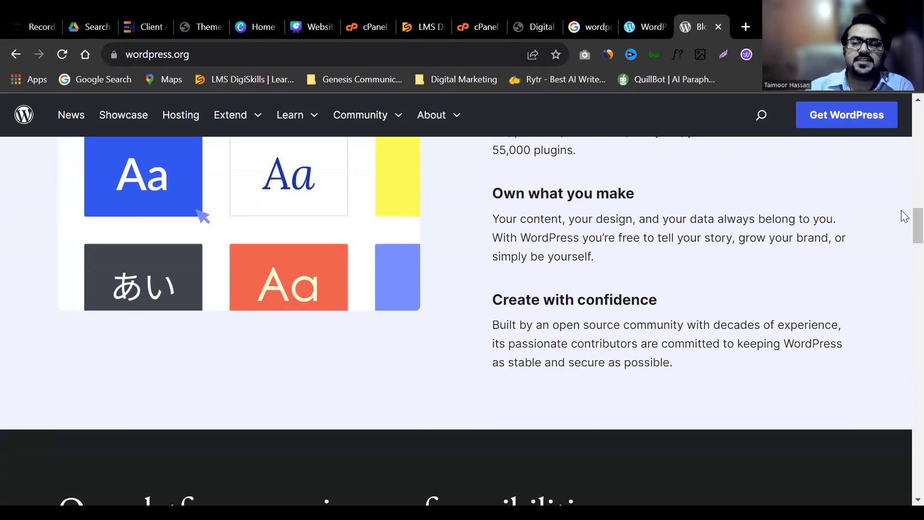
Look over the wordpress.org home page, and download WordPress 6.3.2 from its Get WordPress page
{"action": "scroll", "coordinate": [901, 119], "scroll_direction": "down", "scroll_amount": 20}
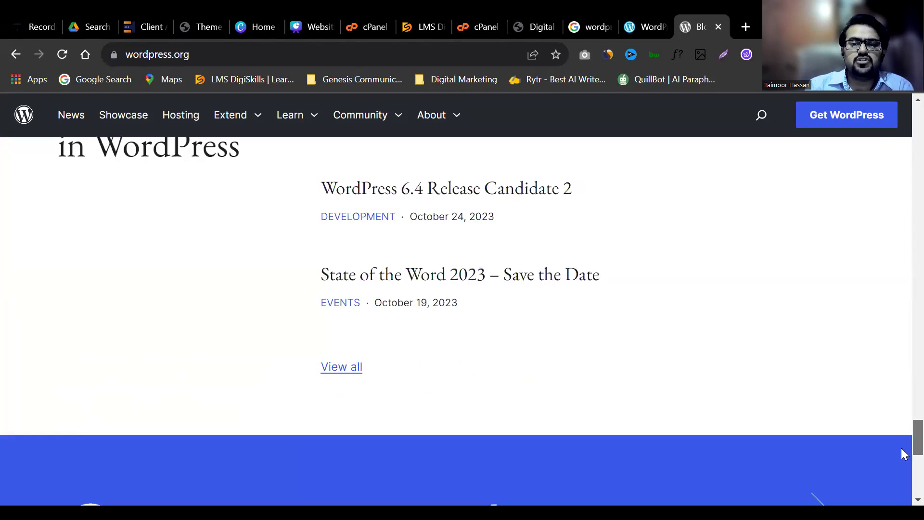
{"action": "left_click_drag", "start_coordinate": [901, 447], "coordinate": [902, 147]}
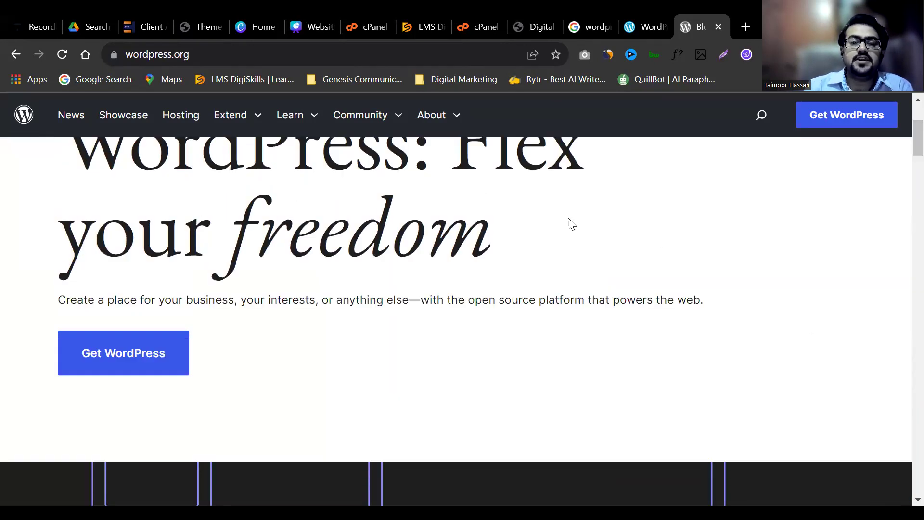
{"action": "left_click", "coordinate": [131, 369]}
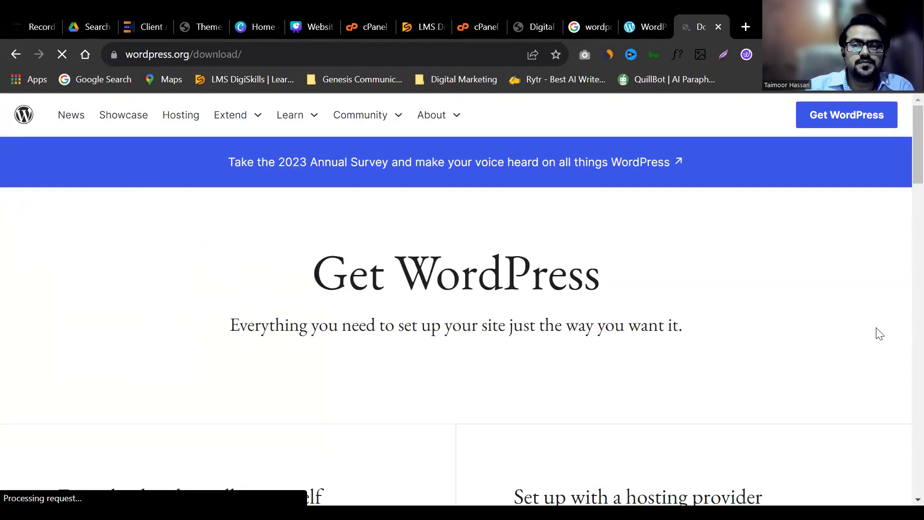
{"action": "left_click_drag", "start_coordinate": [901, 153], "coordinate": [904, 199]}
{"action": "scroll", "coordinate": [904, 198], "scroll_direction": "down", "scroll_amount": 2}
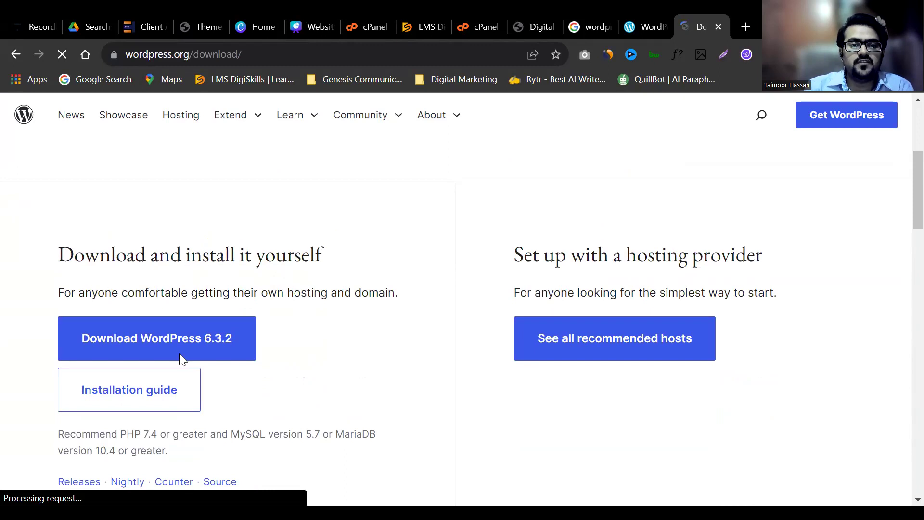
{"action": "left_click", "coordinate": [208, 353]}
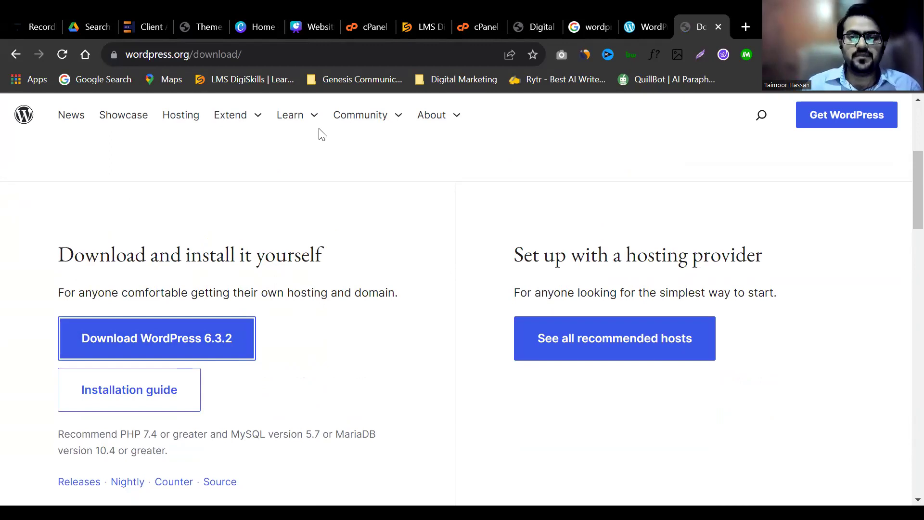
{"action": "left_click", "coordinate": [582, 165]}
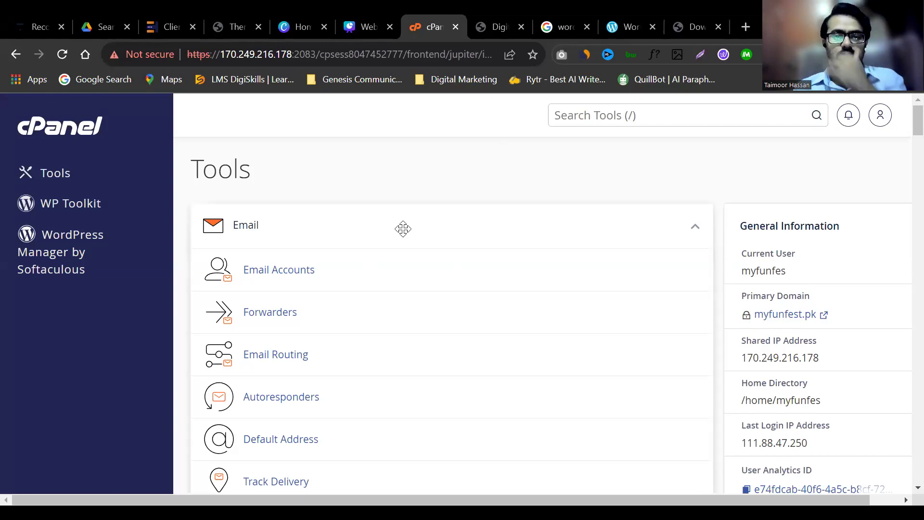
Open the Domains tool from the cPanel tools list and look through the list of domains
{"action": "scroll", "coordinate": [901, 250], "scroll_direction": "down", "scroll_amount": 10}
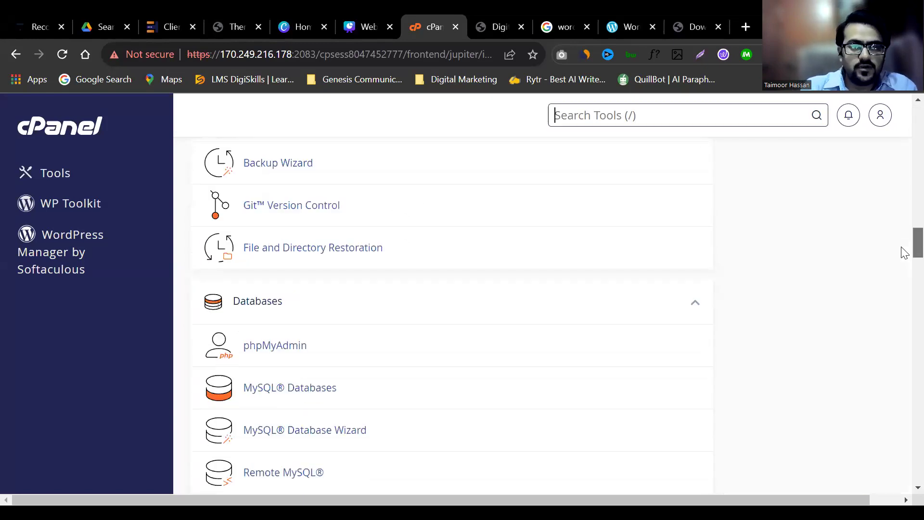
{"action": "scroll", "coordinate": [903, 282], "scroll_direction": "down", "scroll_amount": 5}
{"action": "scroll", "coordinate": [902, 272], "scroll_direction": "up", "scroll_amount": 4}
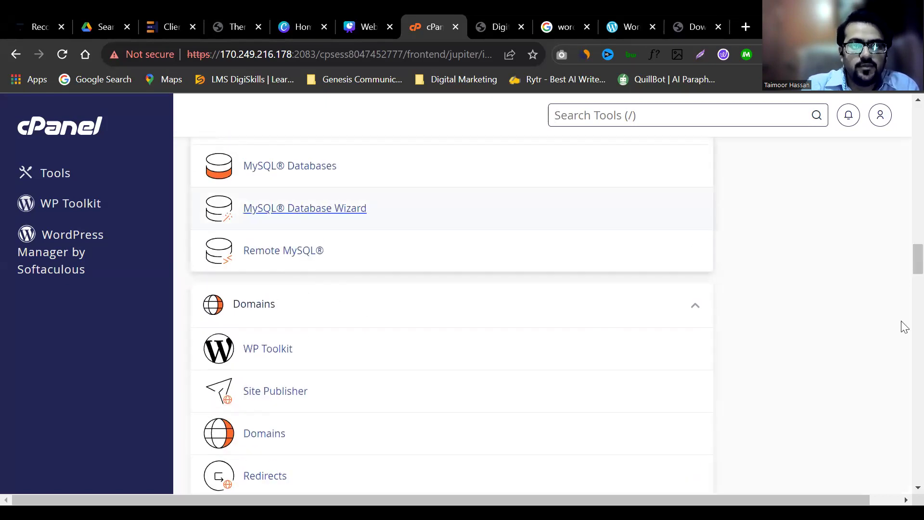
{"action": "scroll", "coordinate": [903, 275], "scroll_direction": "down", "scroll_amount": 3}
{"action": "left_click", "coordinate": [270, 272]}
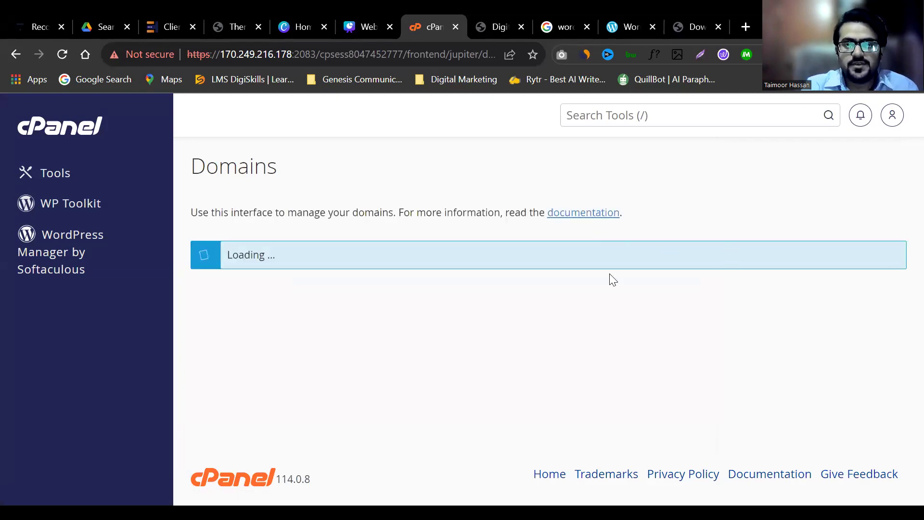
{"action": "scroll", "coordinate": [901, 243], "scroll_direction": "down", "scroll_amount": 3}
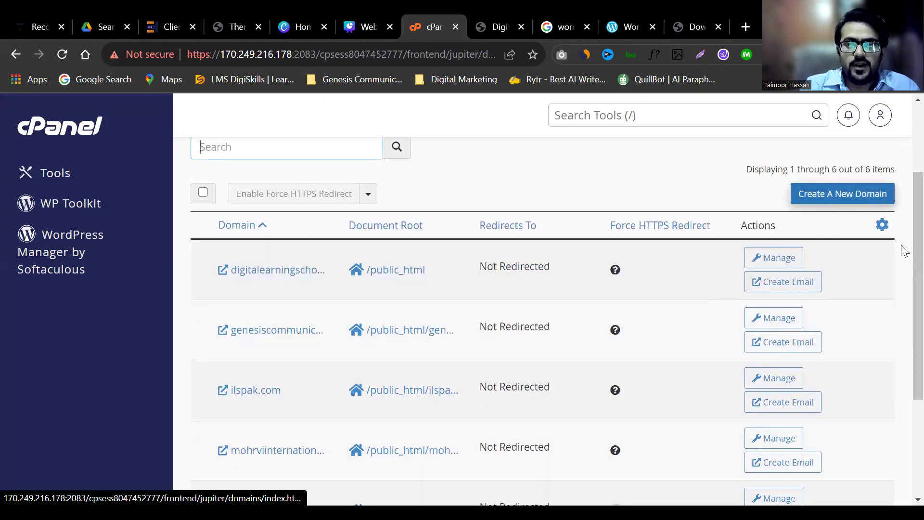
Review the list of domains with their document roots, including the main domain and the other domains hosted on the account
{"action": "scroll", "coordinate": [901, 285], "scroll_direction": "down", "scroll_amount": 3}
{"action": "scroll", "coordinate": [903, 359], "scroll_direction": "up", "scroll_amount": 3}
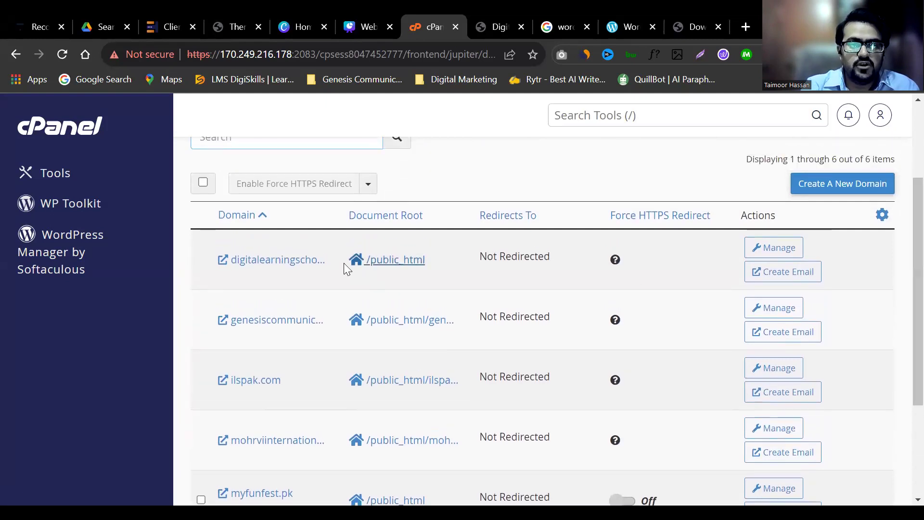
{"action": "scroll", "coordinate": [902, 308], "scroll_direction": "down", "scroll_amount": 3}
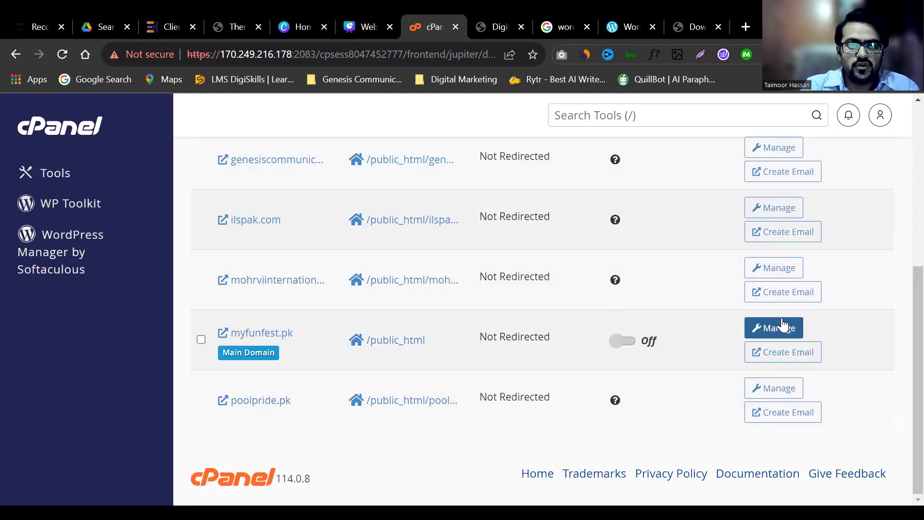
{"action": "scroll", "coordinate": [901, 305], "scroll_direction": "up", "scroll_amount": 3}
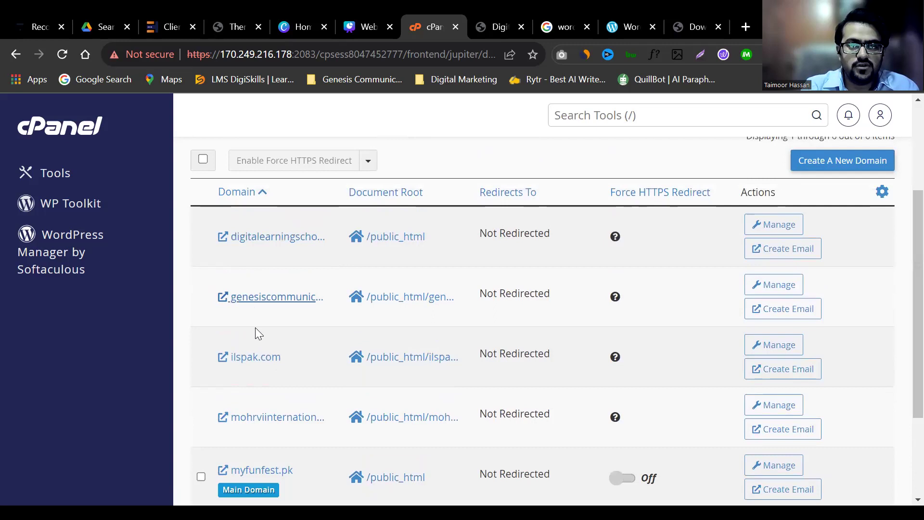
{"action": "scroll", "coordinate": [904, 439], "scroll_direction": "down", "scroll_amount": 3}
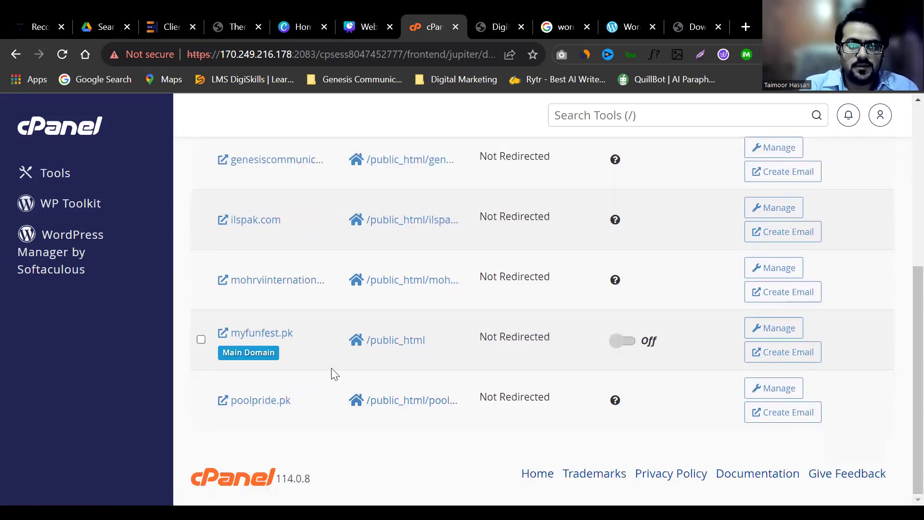
{"action": "scroll", "coordinate": [904, 206], "scroll_direction": "up", "scroll_amount": 2}
{"action": "scroll", "coordinate": [904, 206], "scroll_direction": "up", "scroll_amount": 5}
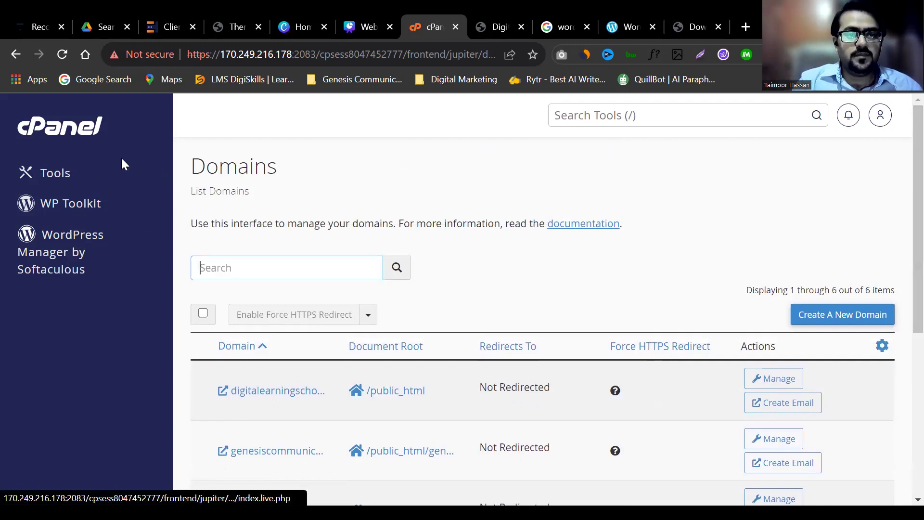
Return to the cPanel Tools page and open Email Accounts from the Email section
{"action": "left_click", "coordinate": [80, 127]}
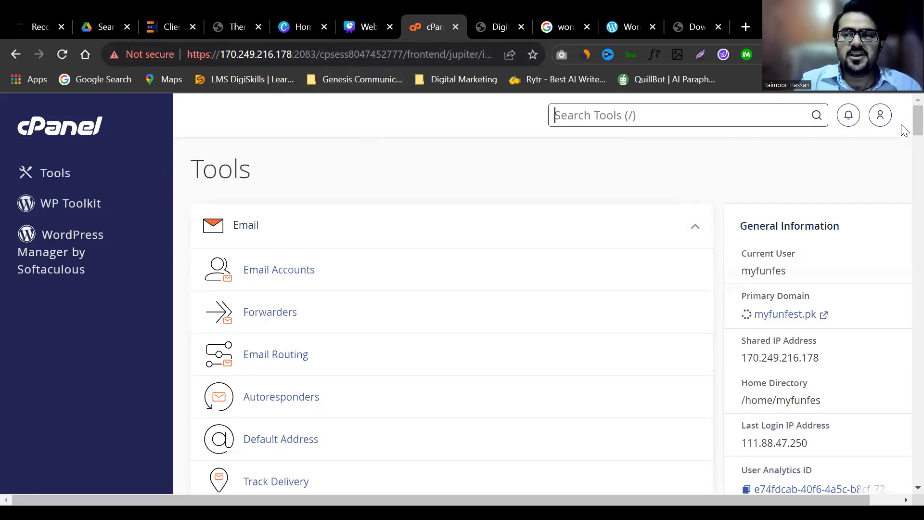
{"action": "scroll", "coordinate": [903, 130], "scroll_direction": "down", "scroll_amount": 5}
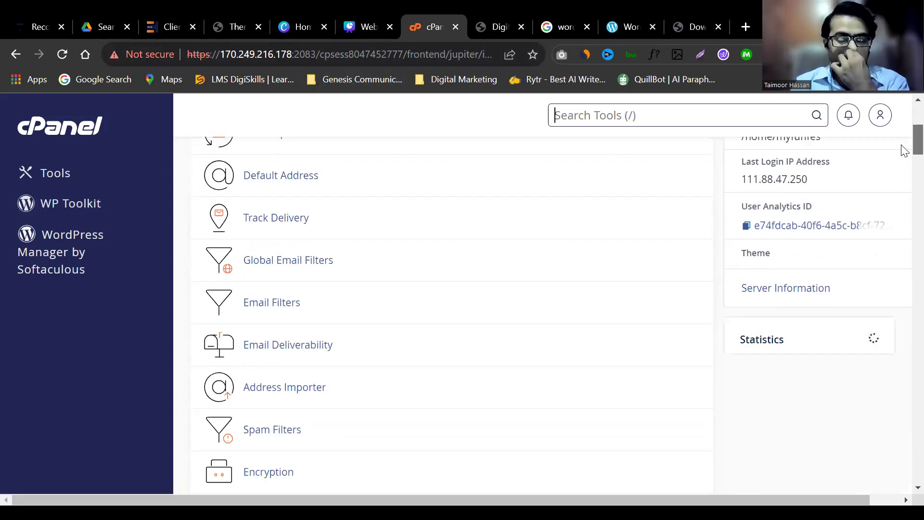
{"action": "scroll", "coordinate": [374, 146], "scroll_direction": "up", "scroll_amount": 5}
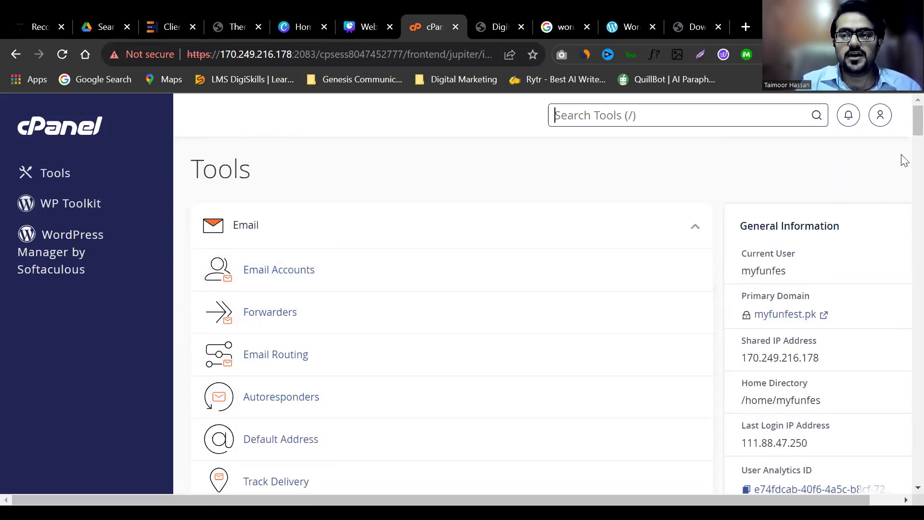
{"action": "scroll", "coordinate": [905, 120], "scroll_direction": "down", "scroll_amount": 1}
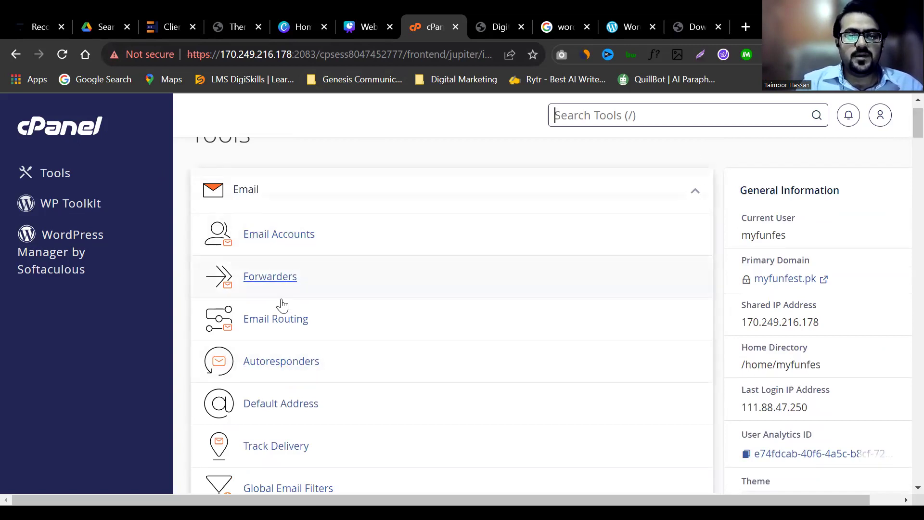
{"action": "left_click", "coordinate": [274, 238]}
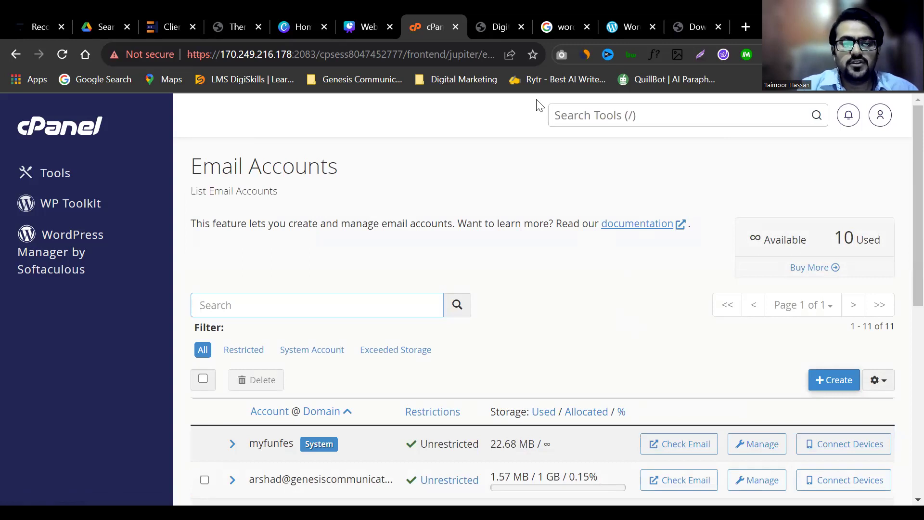
Look through the list of email accounts created under the hosted domains, with their storage and management options
{"action": "scroll", "coordinate": [254, 365], "scroll_direction": "down", "scroll_amount": 4}
{"action": "double_click", "coordinate": [255, 364]}
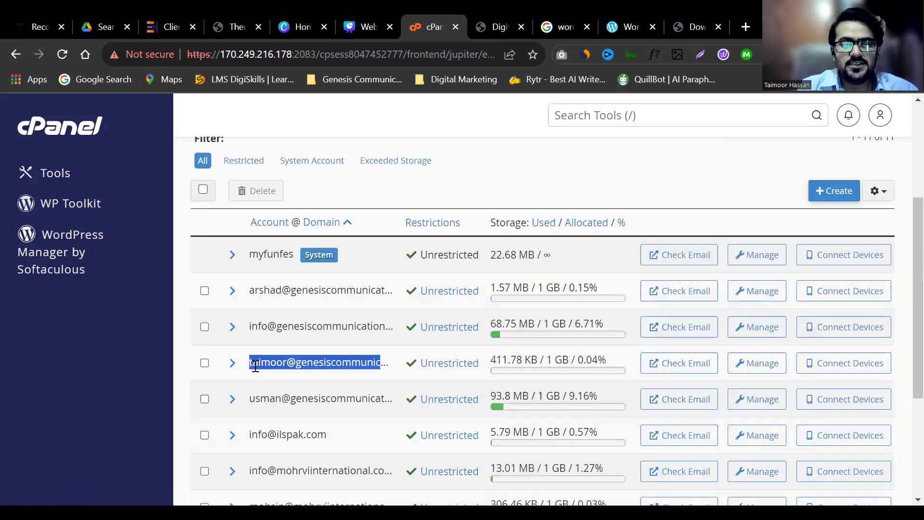
{"action": "scroll", "coordinate": [901, 367], "scroll_direction": "down", "scroll_amount": 3}
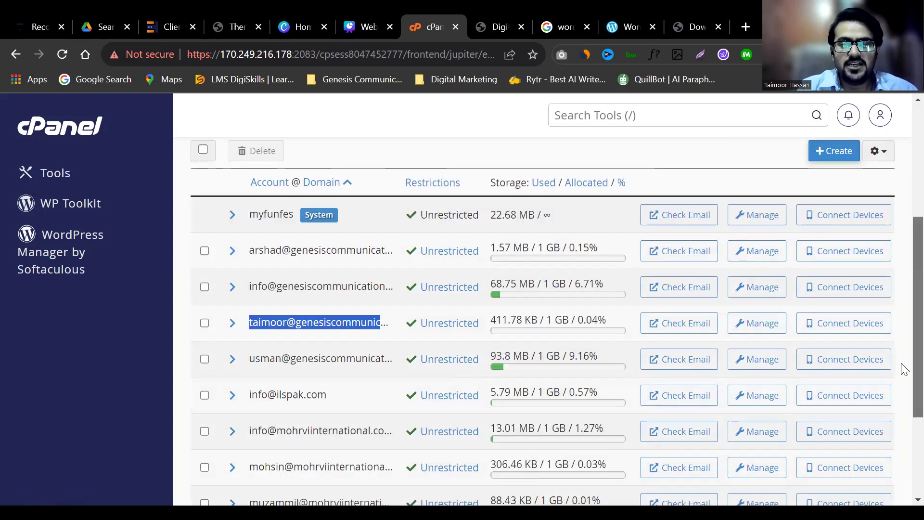
{"action": "scroll", "coordinate": [902, 328], "scroll_direction": "up", "scroll_amount": 3}
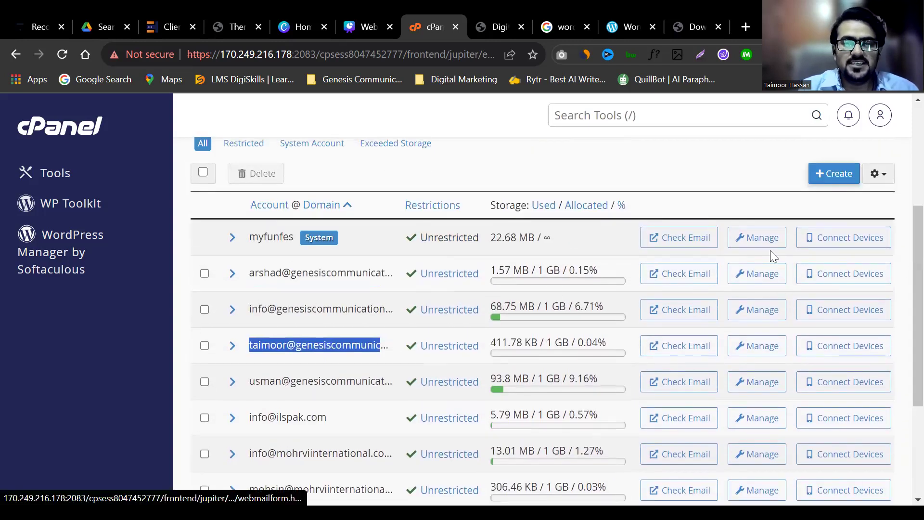
{"action": "scroll", "coordinate": [902, 262], "scroll_direction": "up", "scroll_amount": 2}
{"action": "scroll", "coordinate": [899, 236], "scroll_direction": "up", "scroll_amount": 2}
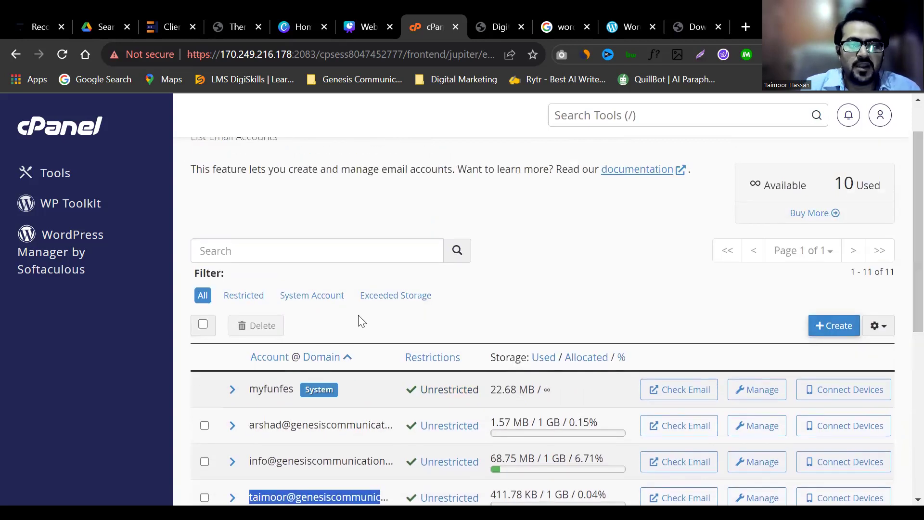
{"action": "scroll", "coordinate": [903, 243], "scroll_direction": "down", "scroll_amount": 9}
{"action": "scroll", "coordinate": [905, 414], "scroll_direction": "up", "scroll_amount": 8}
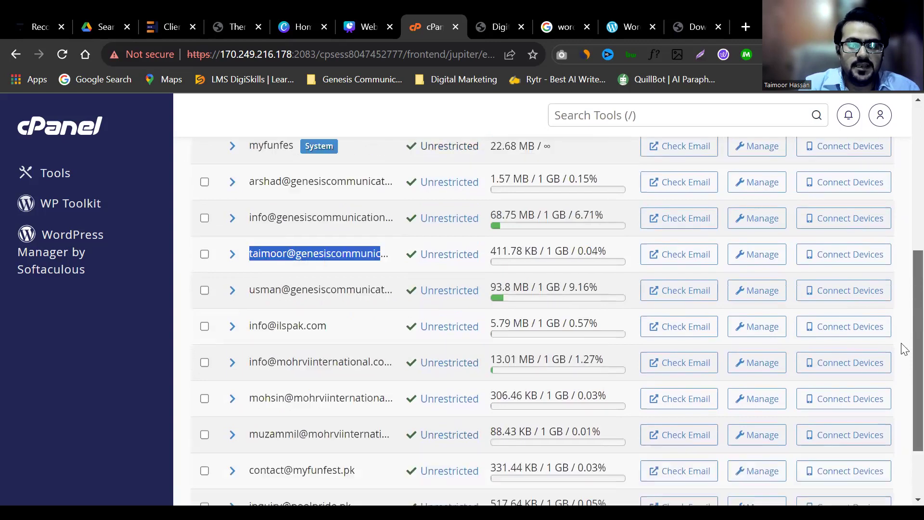
{"action": "scroll", "coordinate": [904, 231], "scroll_direction": "up", "scroll_amount": 2}
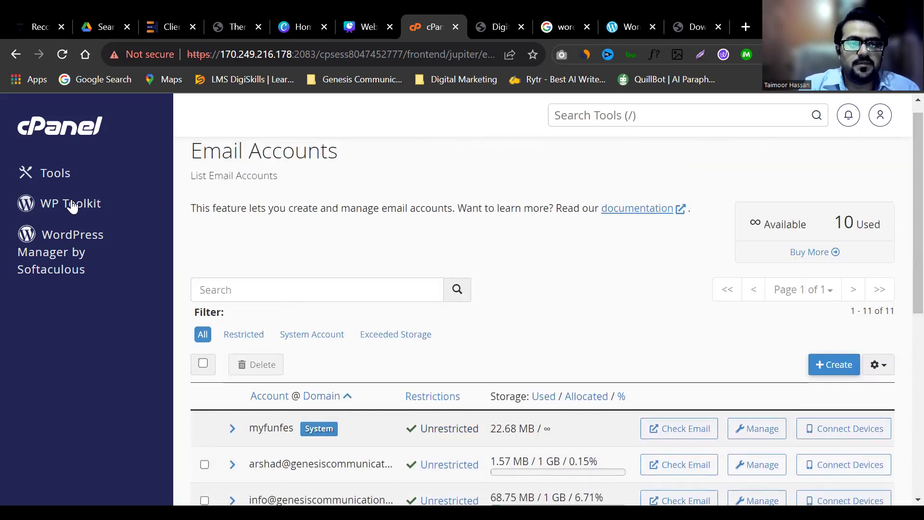
Return to the Tools page and examine the General Information, highlighting the shared IP address below the primary domain
{"action": "left_click", "coordinate": [54, 174]}
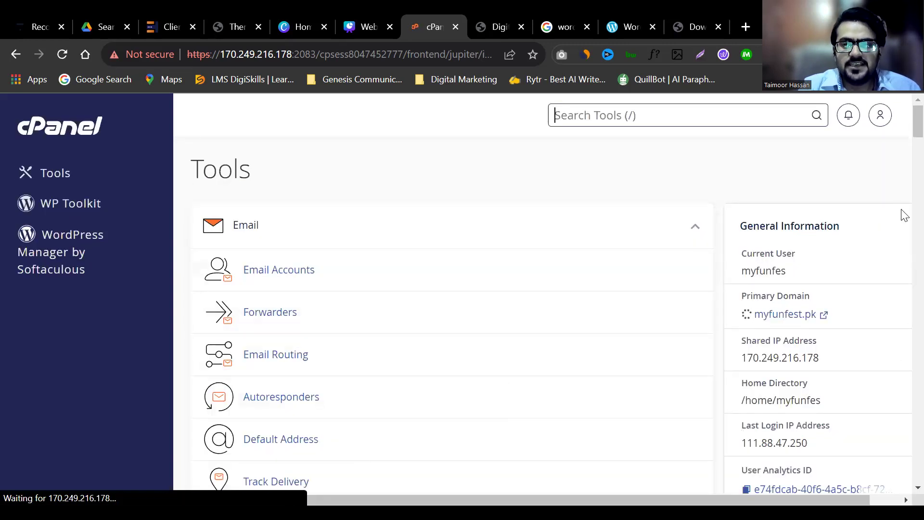
{"action": "scroll", "coordinate": [904, 165], "scroll_direction": "down", "scroll_amount": 10}
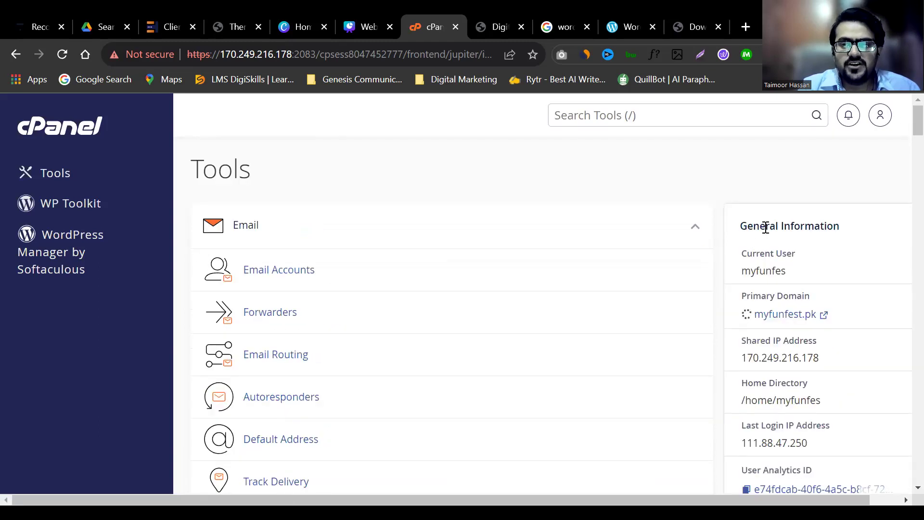
{"action": "triple_click", "coordinate": [763, 227]}
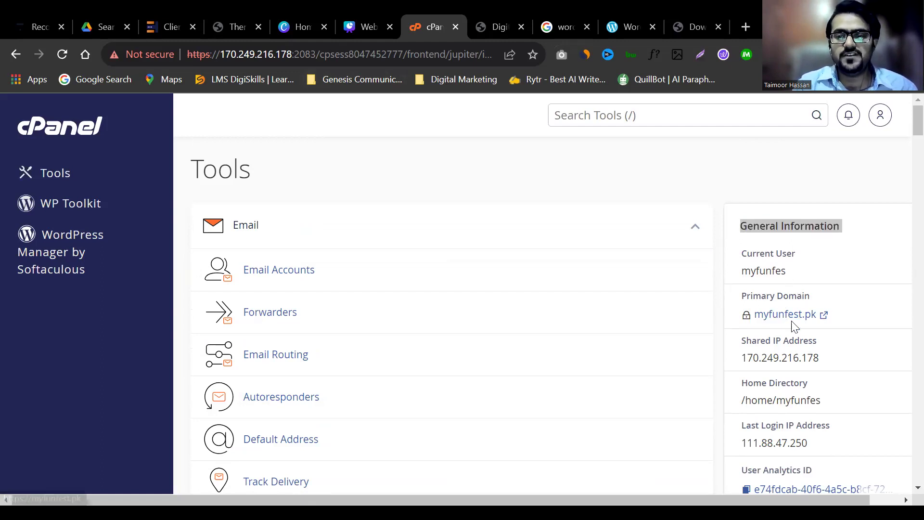
{"action": "scroll", "coordinate": [875, 193], "scroll_direction": "down", "scroll_amount": 2}
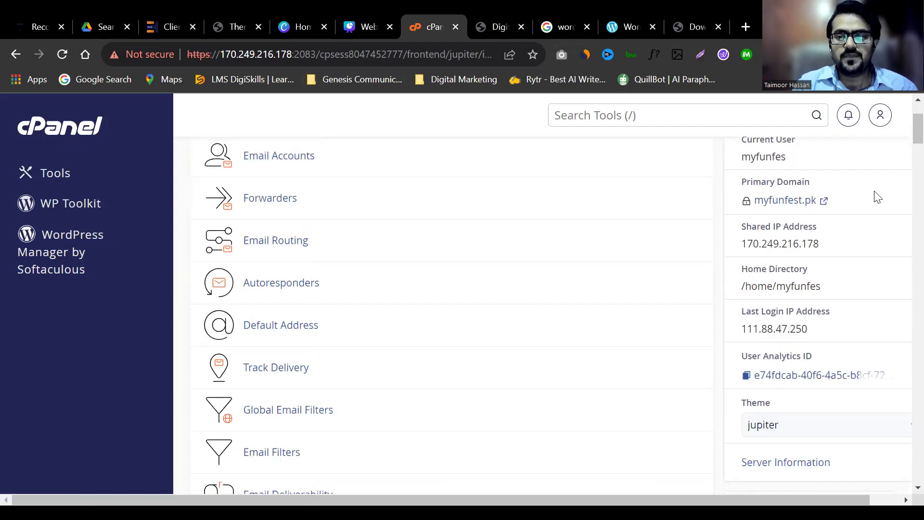
{"action": "double_click", "coordinate": [772, 245]}
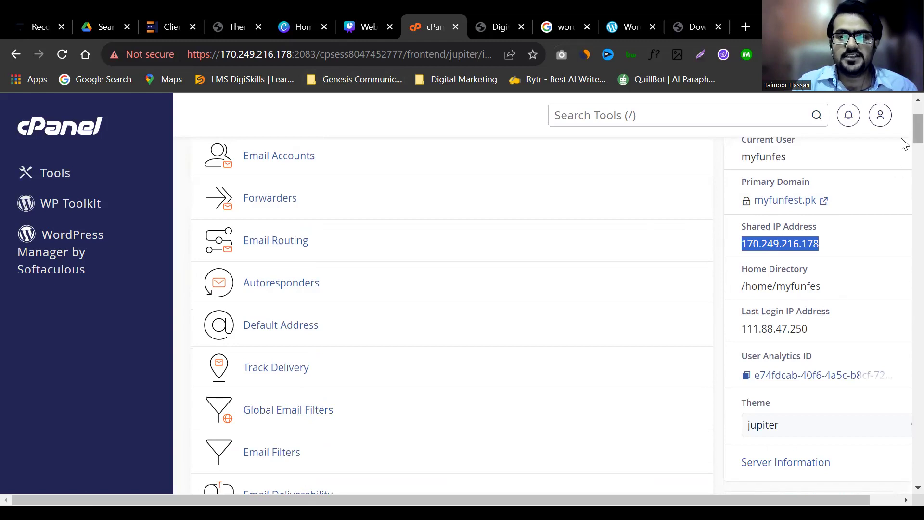
{"action": "scroll", "coordinate": [903, 153], "scroll_direction": "down", "scroll_amount": 3}
{"action": "scroll", "coordinate": [904, 149], "scroll_direction": "up", "scroll_amount": 2}
{"action": "scroll", "coordinate": [903, 148], "scroll_direction": "up", "scroll_amount": 1}
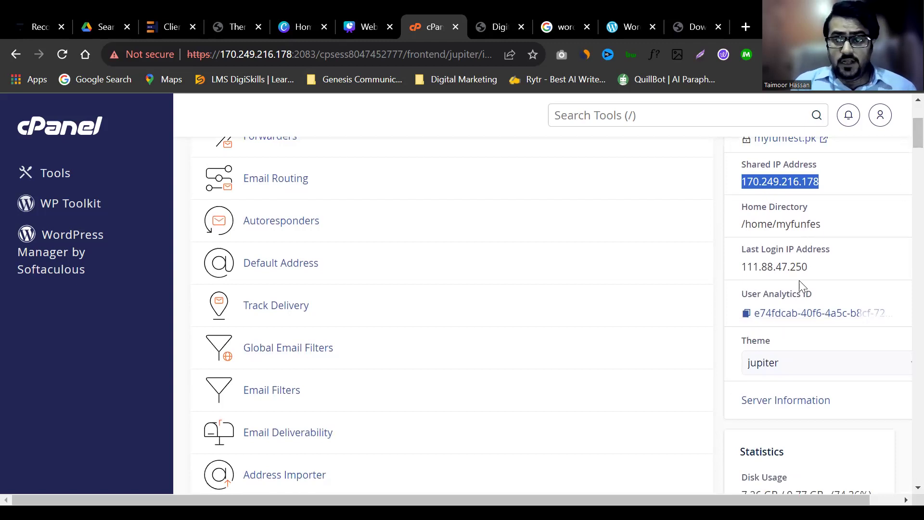
{"action": "scroll", "coordinate": [902, 135], "scroll_direction": "up", "scroll_amount": 3}
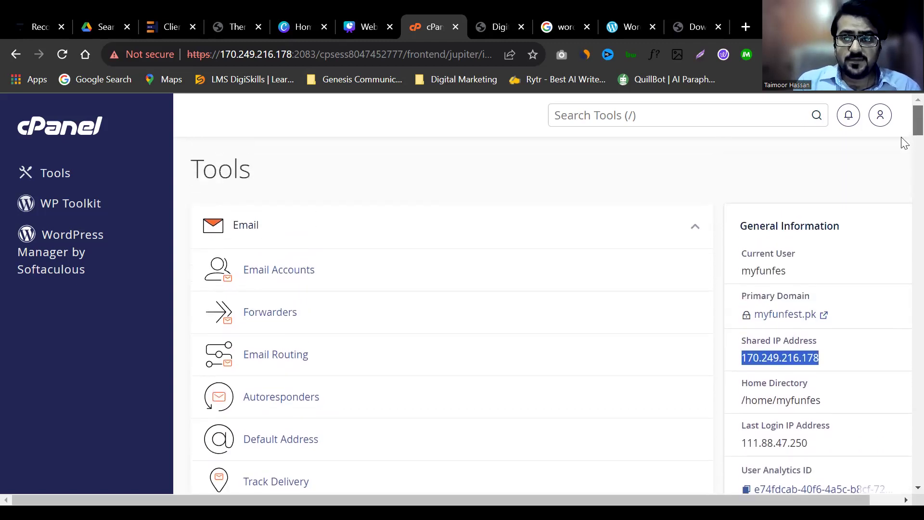
Examine the Disk Usage and Addon Domains figures in the hosting account's Statistics
{"action": "scroll", "coordinate": [903, 159], "scroll_direction": "down", "scroll_amount": 8}
{"action": "triple_click", "coordinate": [755, 246]}
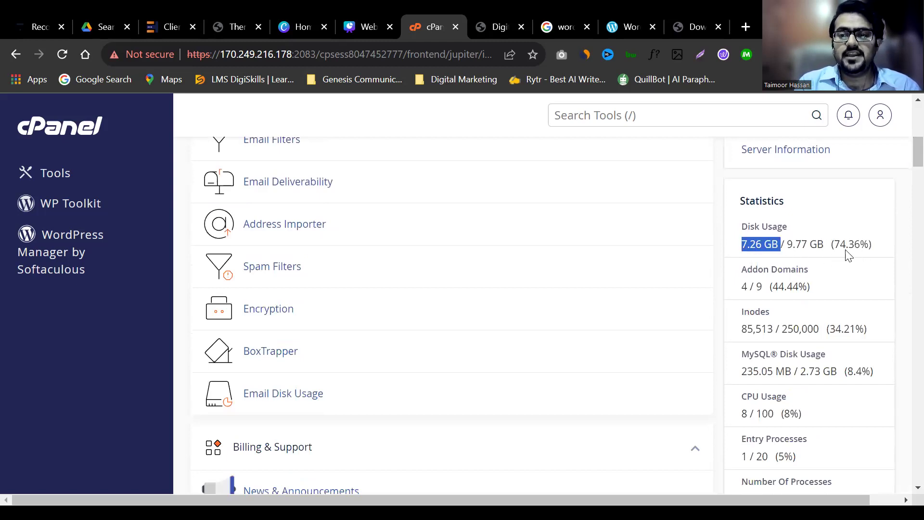
{"action": "triple_click", "coordinate": [796, 248]}
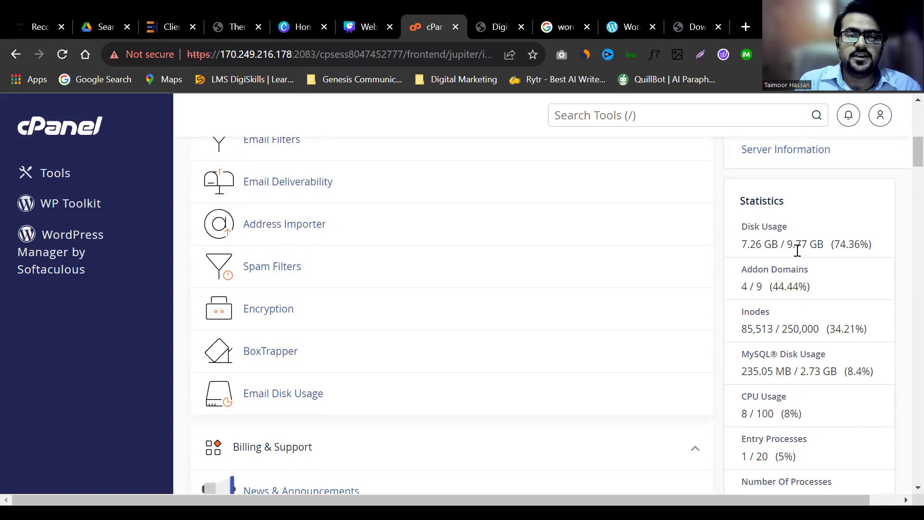
{"action": "double_click", "coordinate": [759, 287]}
{"action": "left_click", "coordinate": [743, 295]}
{"action": "double_click", "coordinate": [744, 288]}
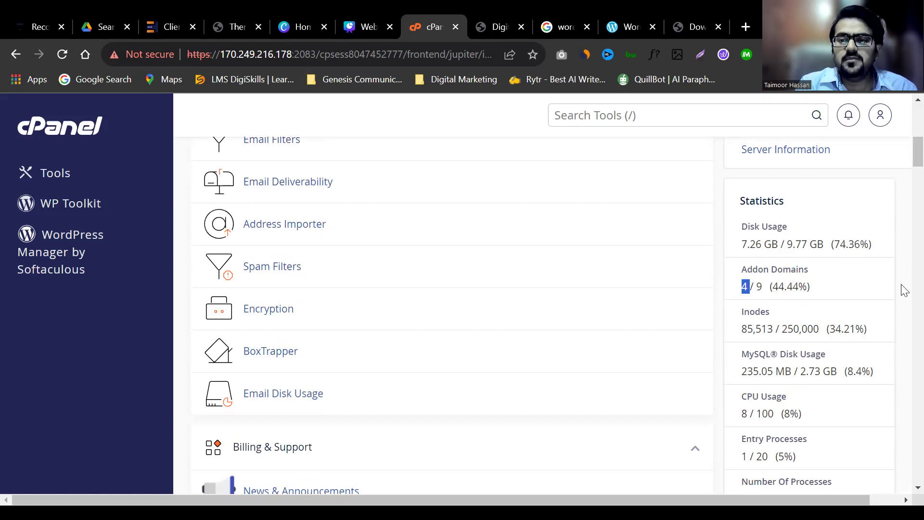
Examine the used and total Bandwidth figures in the Statistics
{"action": "scroll", "coordinate": [903, 175], "scroll_direction": "down", "scroll_amount": 3}
{"action": "scroll", "coordinate": [903, 176], "scroll_direction": "down", "scroll_amount": 2}
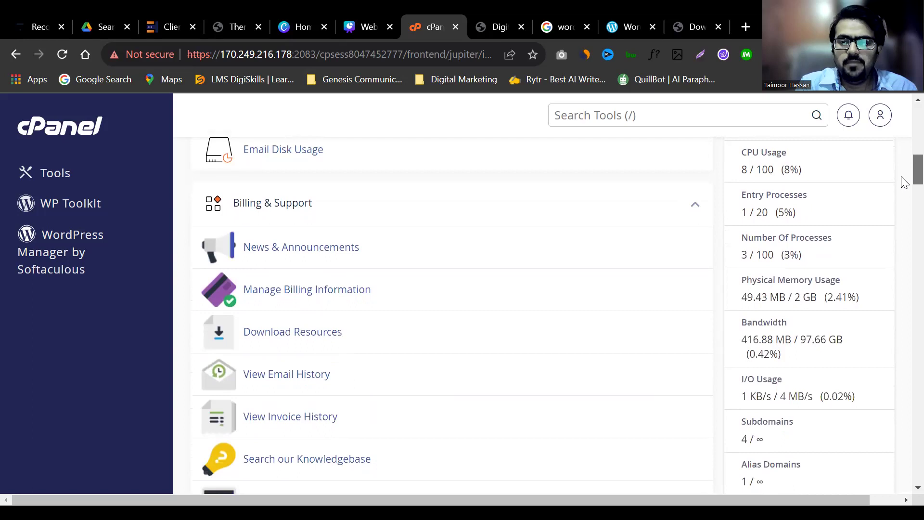
{"action": "scroll", "coordinate": [796, 305], "scroll_direction": "down", "scroll_amount": 1}
{"action": "left_click_drag", "start_coordinate": [741, 293], "coordinate": [793, 294]}
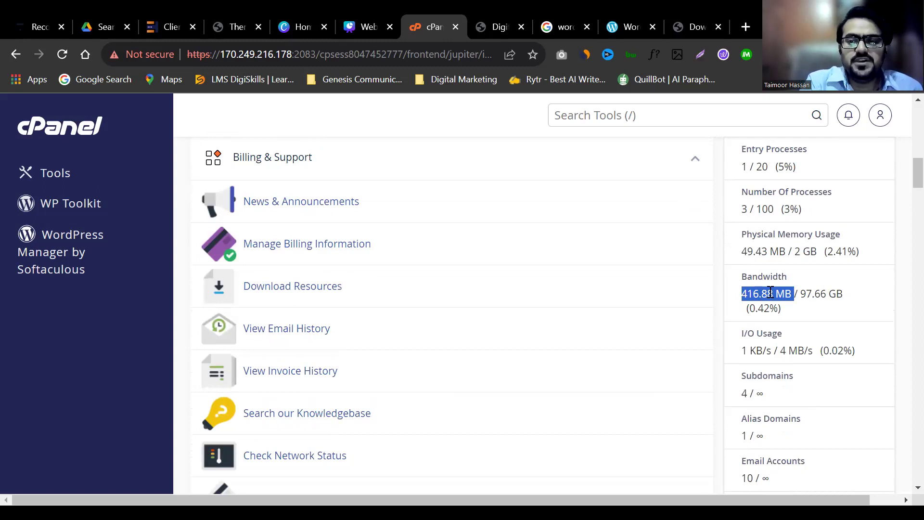
{"action": "triple_click", "coordinate": [799, 298]}
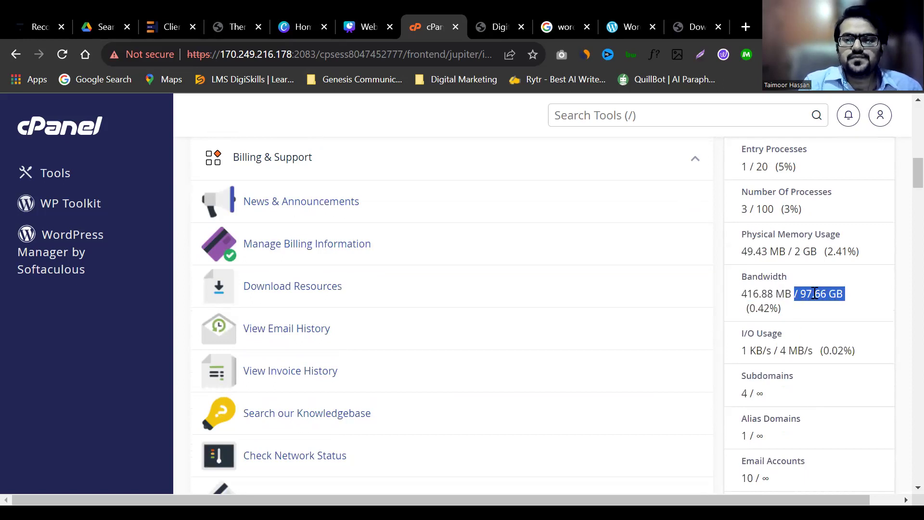
{"action": "double_click", "coordinate": [769, 295]}
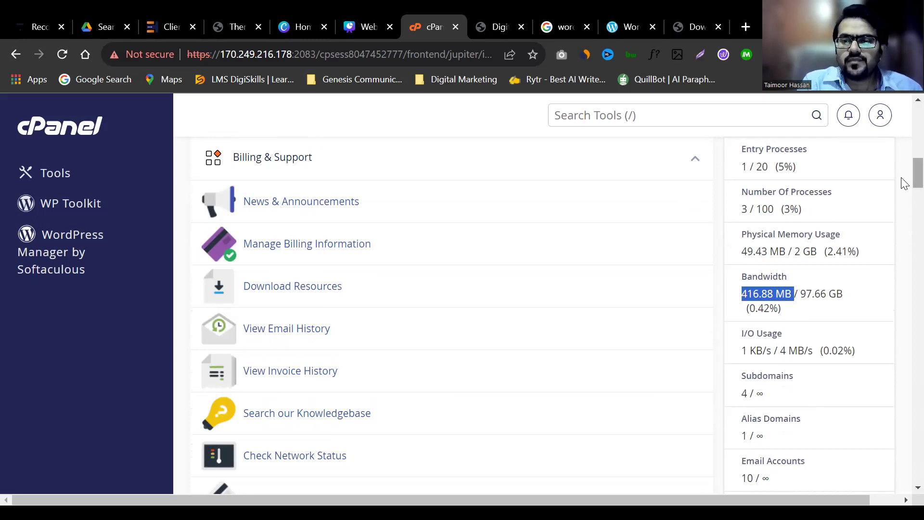
{"action": "scroll", "coordinate": [904, 187], "scroll_direction": "down", "scroll_amount": 1}
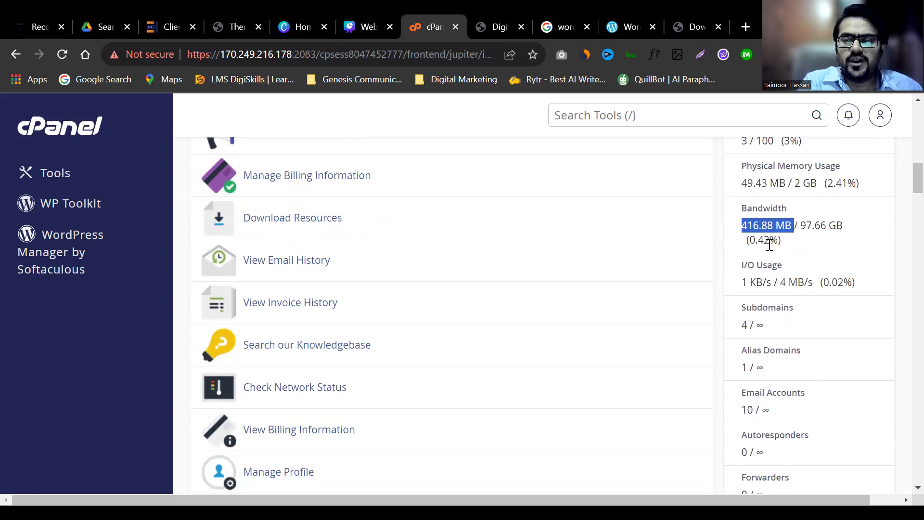
Examine the Email Accounts limit in the Statistics and look over the remaining entries down to IOPS
{"action": "scroll", "coordinate": [901, 190], "scroll_direction": "down", "scroll_amount": 1}
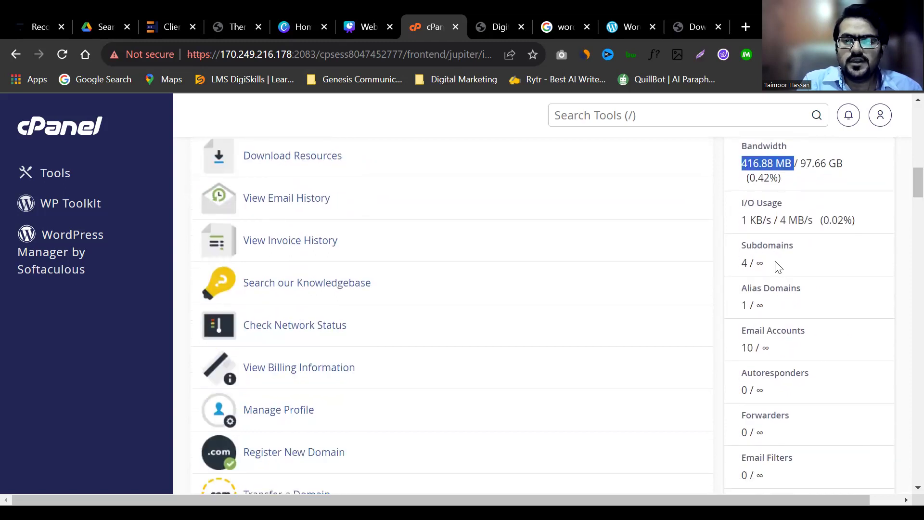
{"action": "double_click", "coordinate": [752, 347]}
{"action": "left_click", "coordinate": [768, 351]}
{"action": "left_click_drag", "start_coordinate": [770, 348], "coordinate": [756, 348]}
{"action": "scroll", "coordinate": [904, 211], "scroll_direction": "down", "scroll_amount": 1}
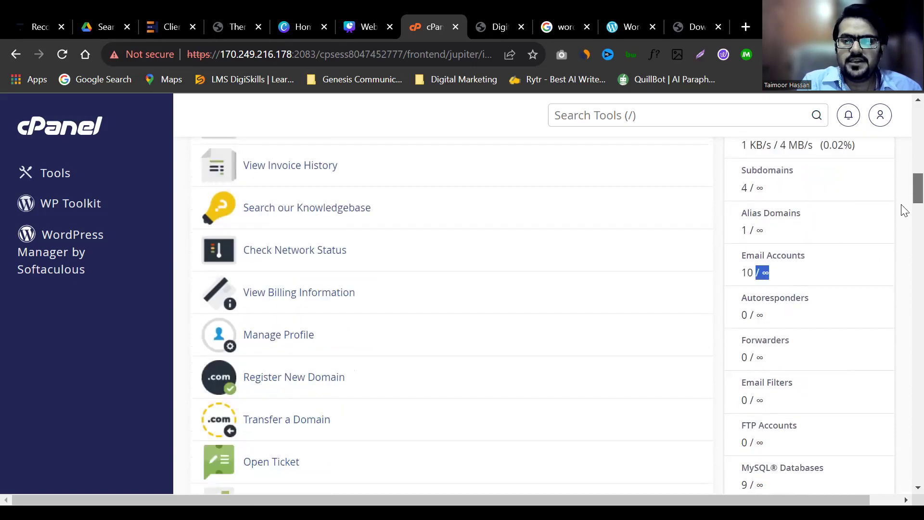
{"action": "left_click", "coordinate": [767, 275]}
{"action": "left_click_drag", "start_coordinate": [765, 275], "coordinate": [762, 274]}
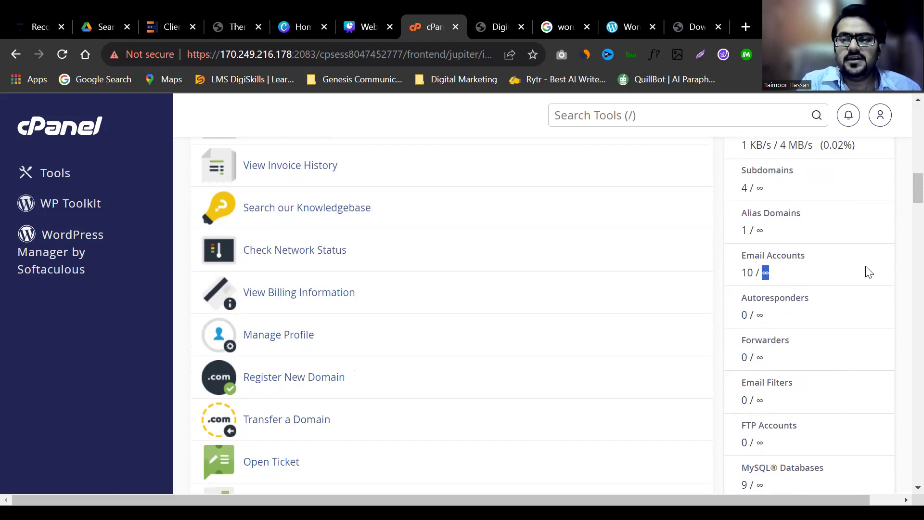
{"action": "scroll", "coordinate": [904, 212], "scroll_direction": "down", "scroll_amount": 4}
{"action": "scroll", "coordinate": [904, 205], "scroll_direction": "up", "scroll_amount": 2}
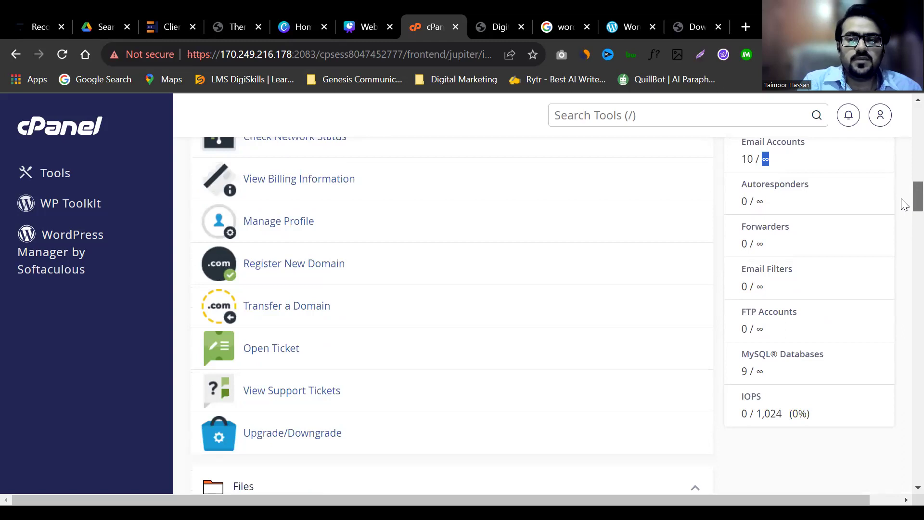
Locate the Software section on the Tools page and open WordPress Manager by Softaculous
{"action": "scroll", "coordinate": [904, 204], "scroll_direction": "up", "scroll_amount": 5}
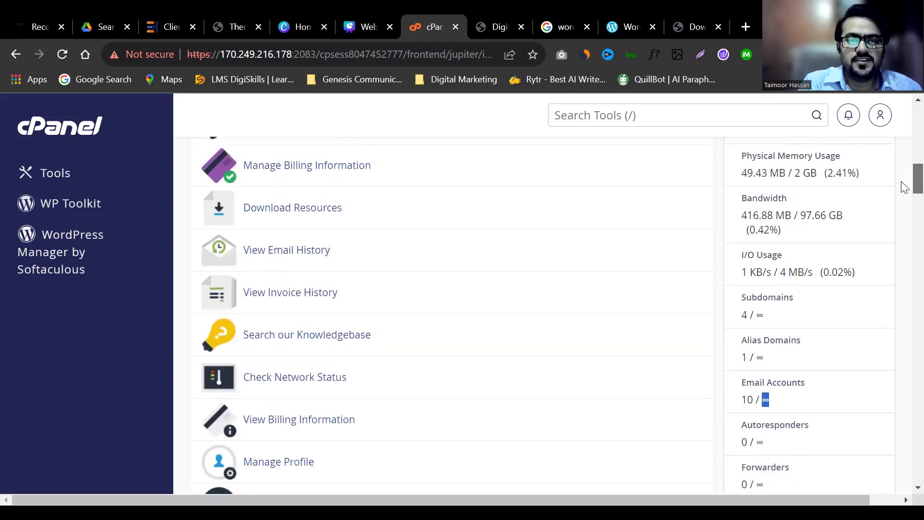
{"action": "scroll", "coordinate": [904, 202], "scroll_direction": "down", "scroll_amount": 12}
{"action": "scroll", "coordinate": [902, 245], "scroll_direction": "down", "scroll_amount": 5}
{"action": "scroll", "coordinate": [856, 182], "scroll_direction": "up", "scroll_amount": 8}
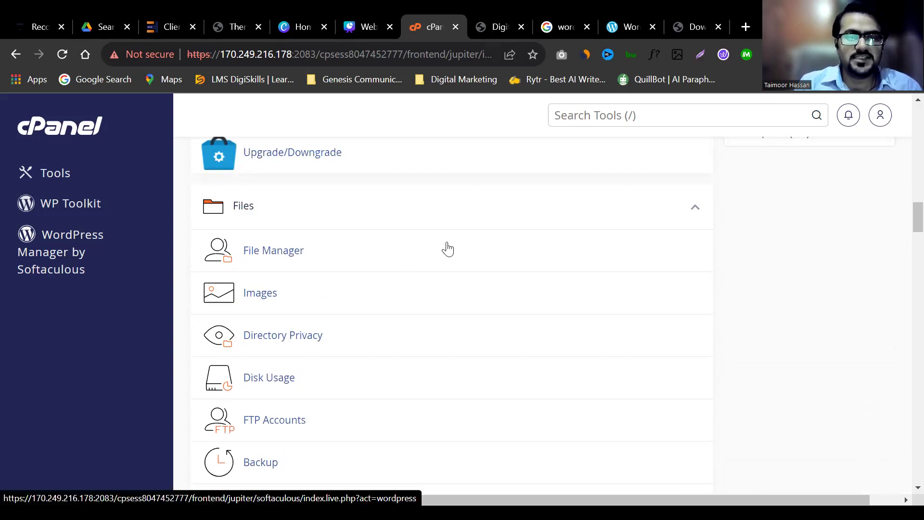
{"action": "scroll", "coordinate": [902, 260], "scroll_direction": "down", "scroll_amount": 10}
{"action": "scroll", "coordinate": [902, 270], "scroll_direction": "down", "scroll_amount": 15}
{"action": "scroll", "coordinate": [903, 337], "scroll_direction": "down", "scroll_amount": 10}
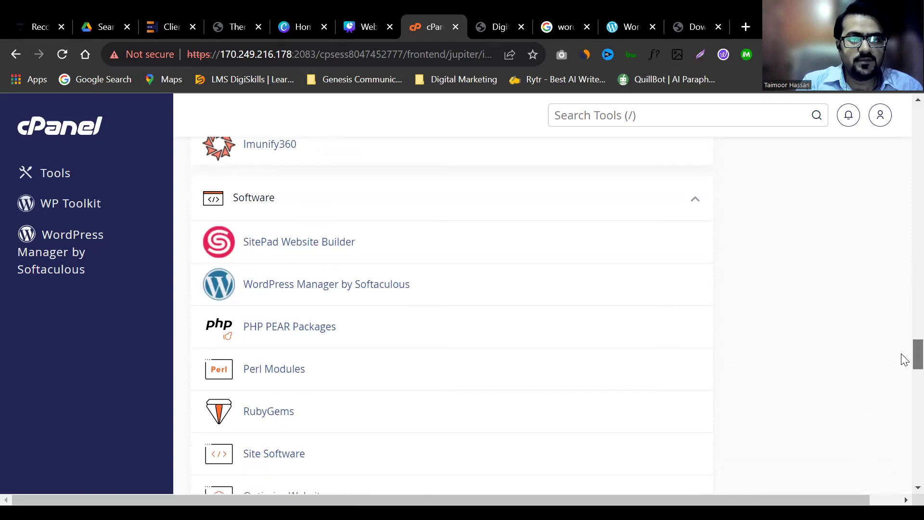
{"action": "left_click", "coordinate": [389, 287]}
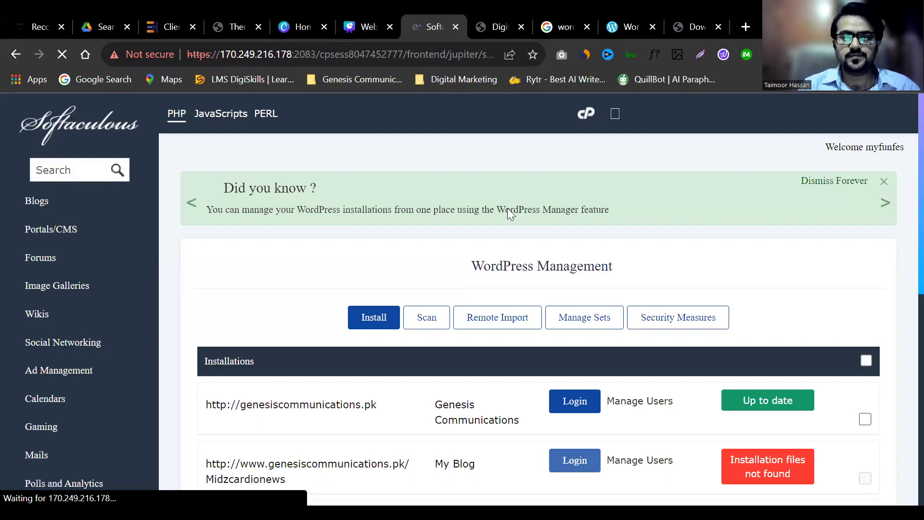
Search the Softaculous scripts for "wor" and open the WordPress script page
{"action": "left_click", "coordinate": [881, 186]}
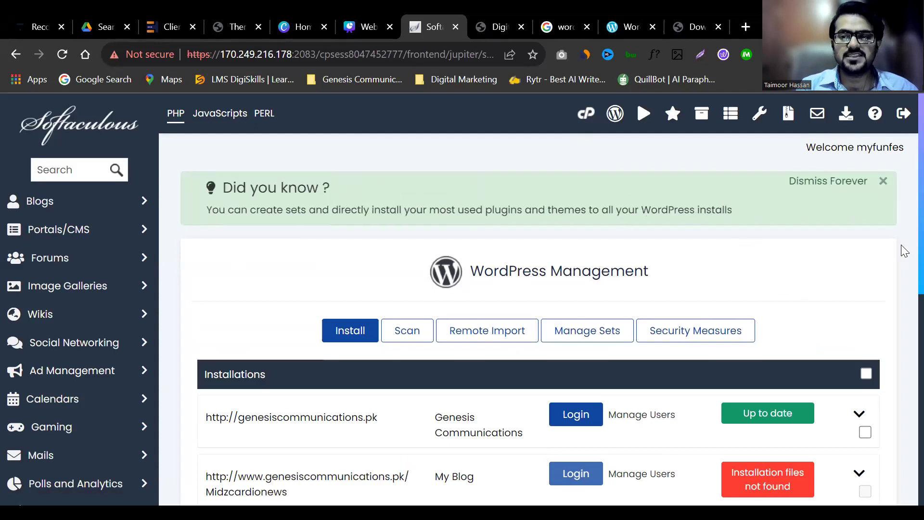
{"action": "scroll", "coordinate": [903, 250], "scroll_direction": "down", "scroll_amount": 10}
{"action": "scroll", "coordinate": [165, 124], "scroll_direction": "up", "scroll_amount": 10}
{"action": "left_click", "coordinate": [38, 139]}
{"action": "type", "text": "wor"}
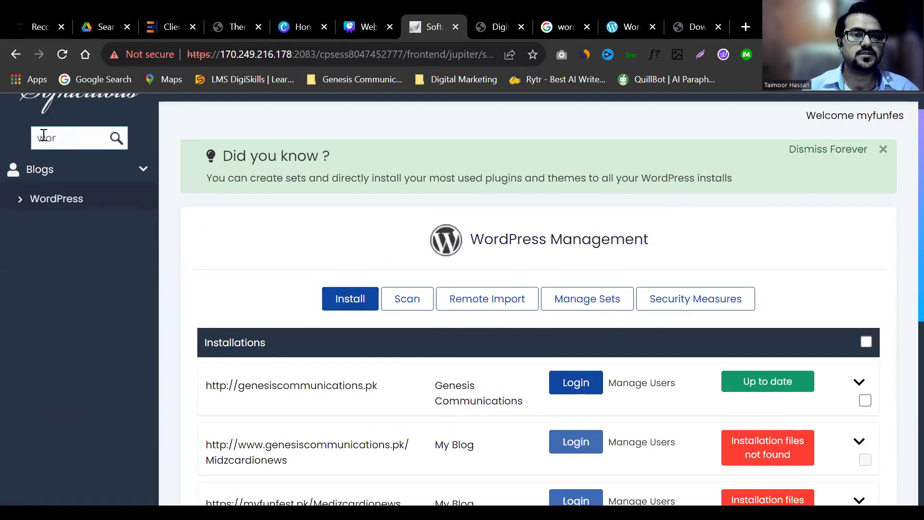
{"action": "left_click", "coordinate": [41, 201]}
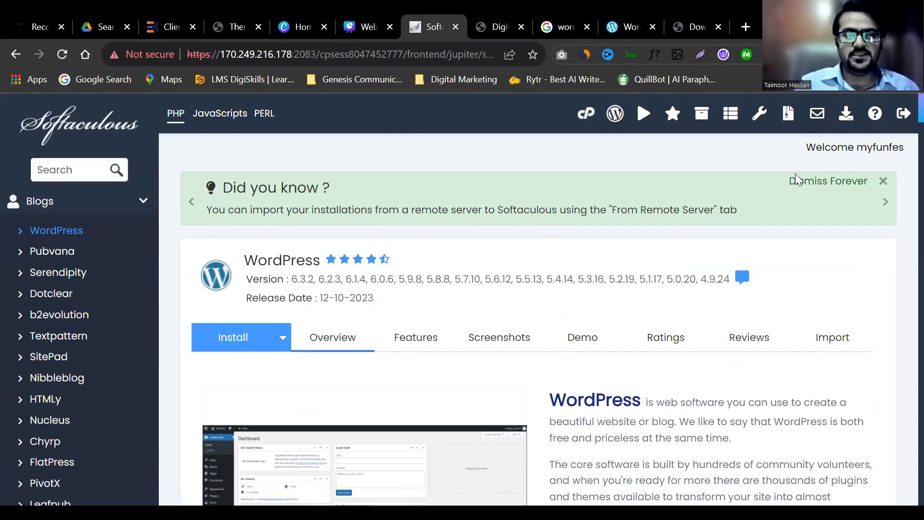
Examine the WordPress overview page and highlight version 6.3.2 in its version list
{"action": "scroll", "coordinate": [904, 144], "scroll_direction": "down", "scroll_amount": 10}
{"action": "scroll", "coordinate": [905, 177], "scroll_direction": "up", "scroll_amount": 10}
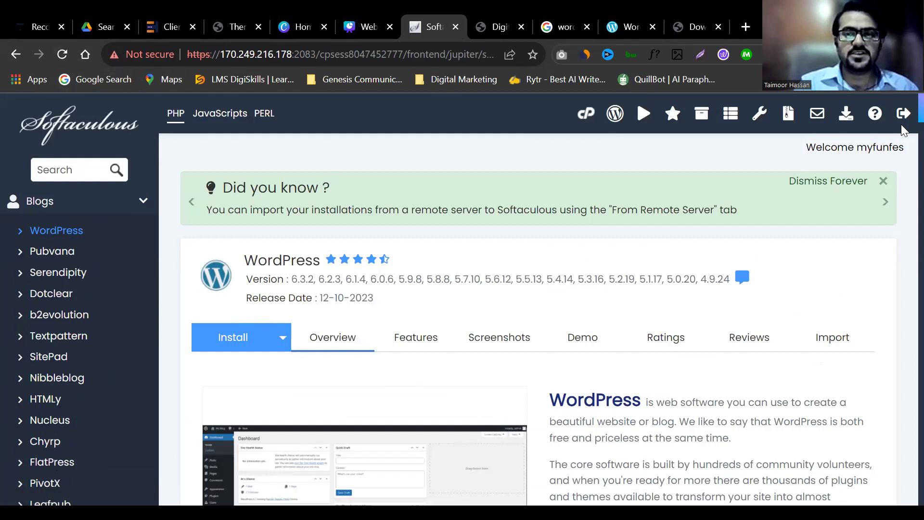
{"action": "scroll", "coordinate": [904, 126], "scroll_direction": "down", "scroll_amount": 1}
{"action": "scroll", "coordinate": [903, 121], "scroll_direction": "up", "scroll_amount": 1}
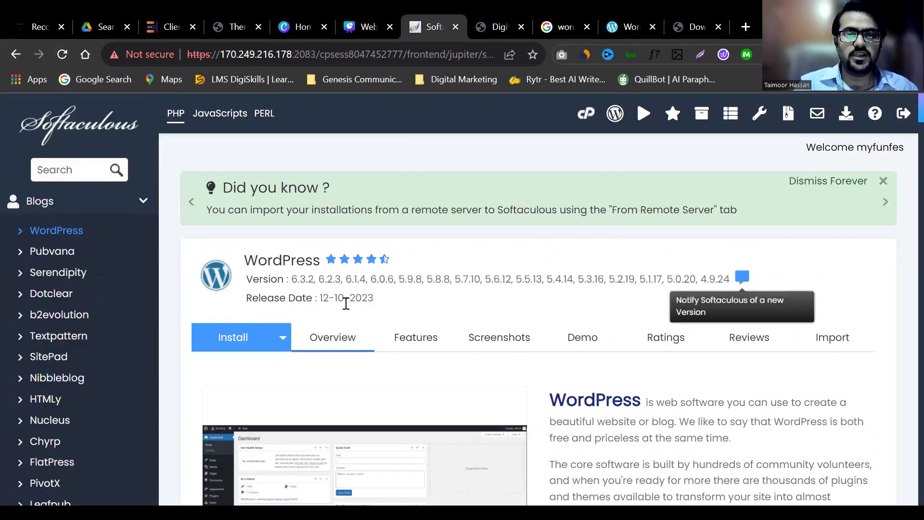
{"action": "double_click", "coordinate": [298, 280]}
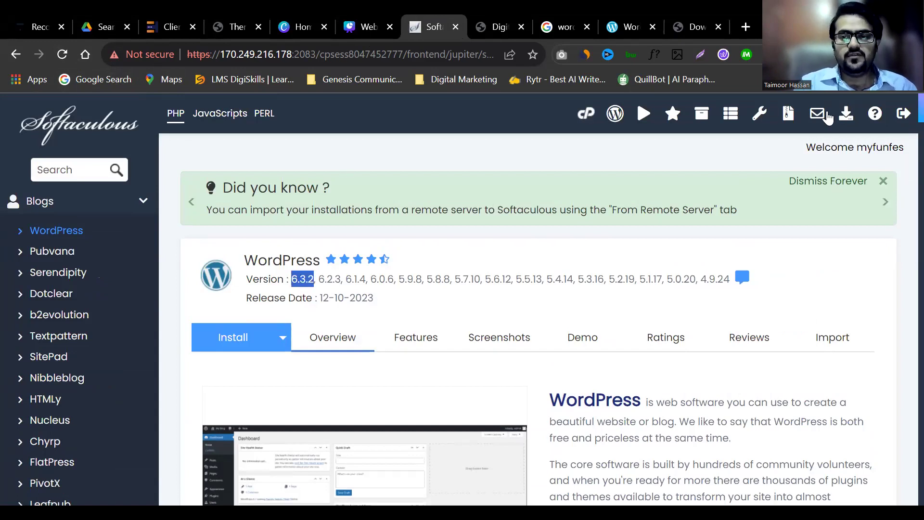
{"action": "scroll", "coordinate": [901, 120], "scroll_direction": "down", "scroll_amount": 3}
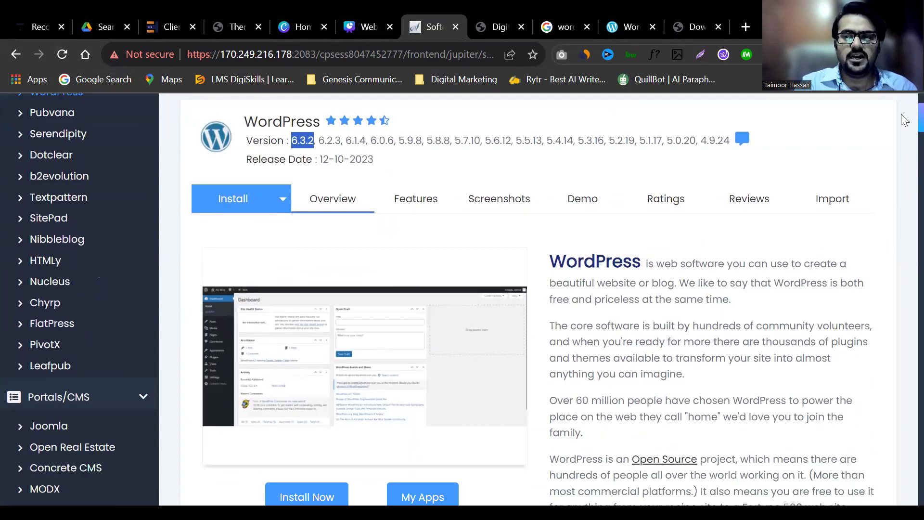
{"action": "scroll", "coordinate": [905, 115], "scroll_direction": "down", "scroll_amount": 1}
{"action": "scroll", "coordinate": [905, 108], "scroll_direction": "up", "scroll_amount": 3}
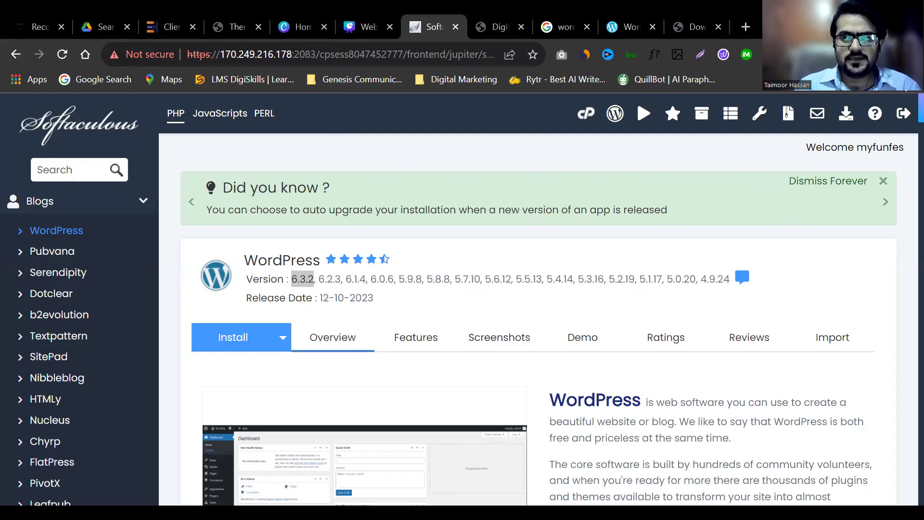
Examine the Current Installations table of WordPress sites and the related scripts below it
{"action": "scroll", "coordinate": [904, 175], "scroll_direction": "down", "scroll_amount": 20}
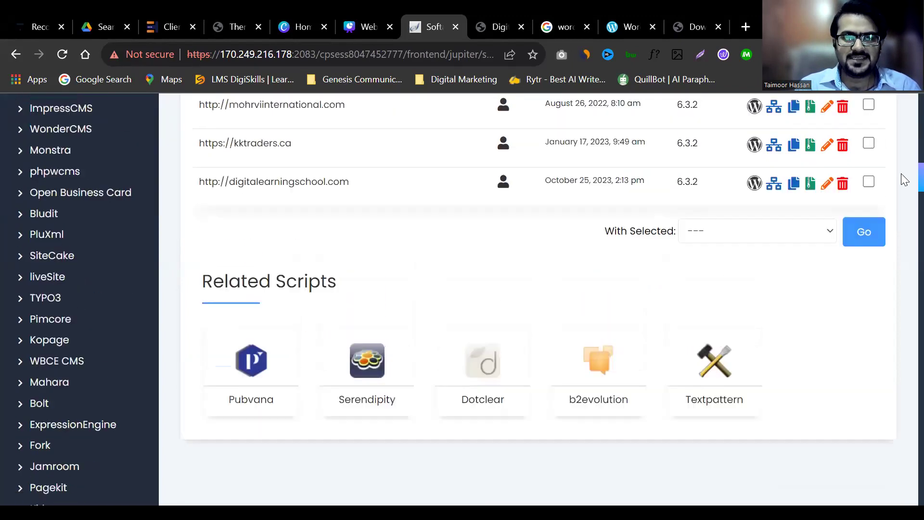
{"action": "scroll", "coordinate": [903, 163], "scroll_direction": "up", "scroll_amount": 8}
{"action": "scroll", "coordinate": [901, 142], "scroll_direction": "up", "scroll_amount": 5}
{"action": "scroll", "coordinate": [900, 143], "scroll_direction": "down", "scroll_amount": 7}
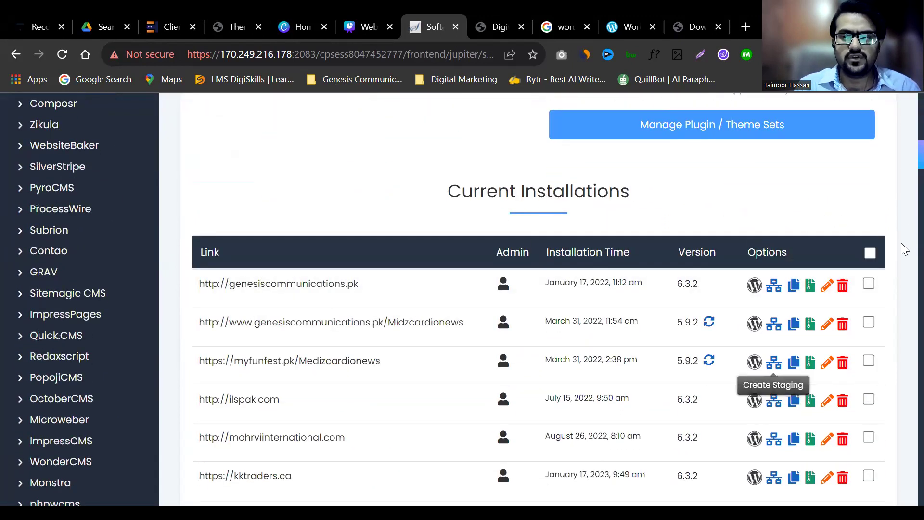
{"action": "scroll", "coordinate": [899, 171], "scroll_direction": "down", "scroll_amount": 2}
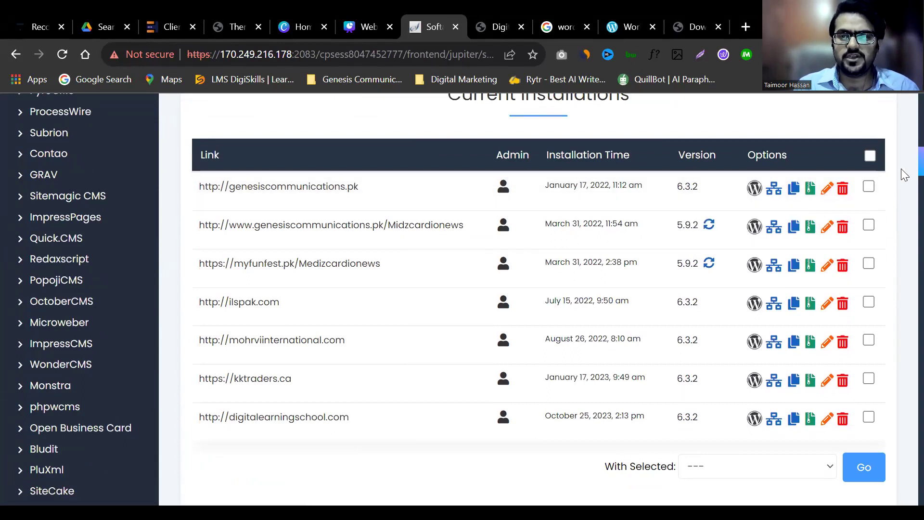
{"action": "scroll", "coordinate": [895, 182], "scroll_direction": "down", "scroll_amount": 8}
{"action": "scroll", "coordinate": [903, 181], "scroll_direction": "up", "scroll_amount": 15}
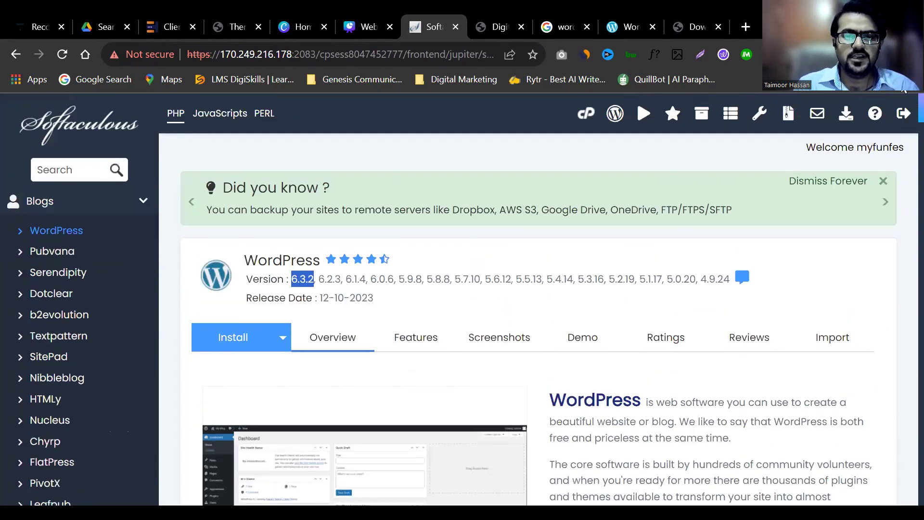
Open the WordPress installation form, look over its software setup, and switch it to Quick Install
{"action": "left_click", "coordinate": [232, 334]}
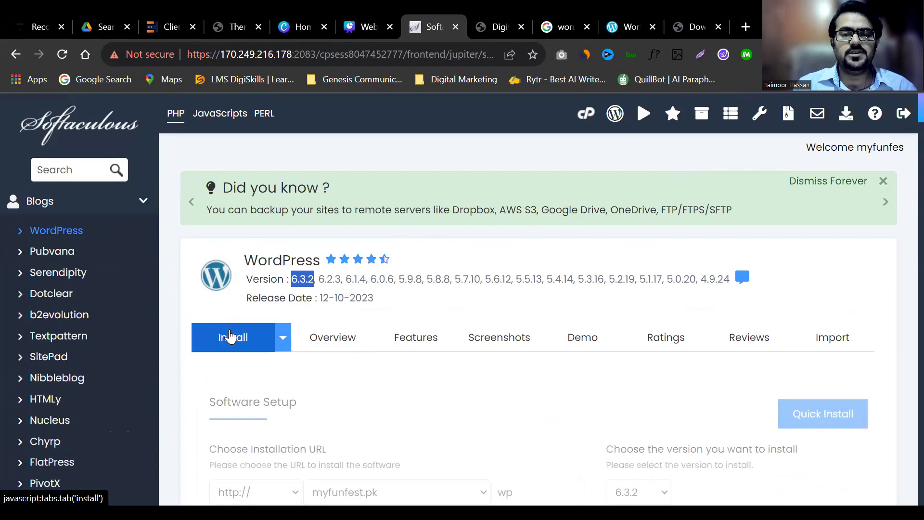
{"action": "scroll", "coordinate": [885, 120], "scroll_direction": "down", "scroll_amount": 5}
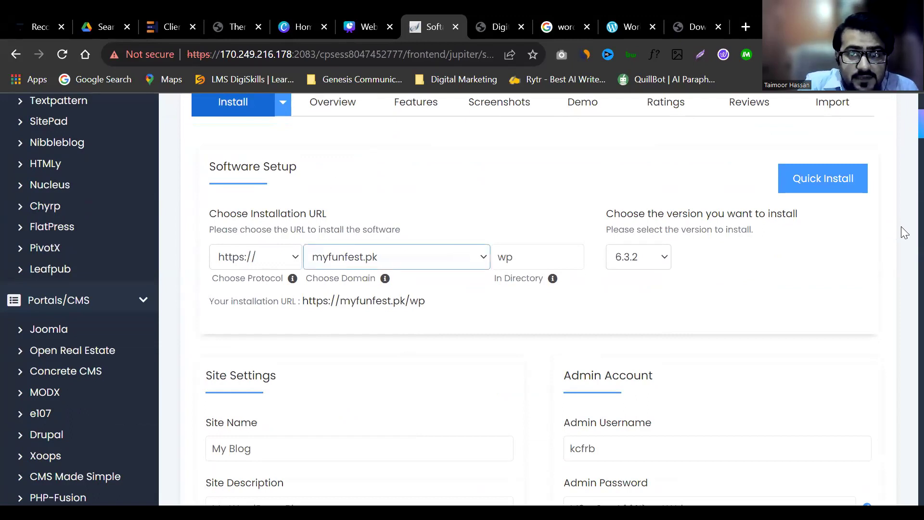
{"action": "scroll", "coordinate": [902, 127], "scroll_direction": "up", "scroll_amount": 4}
{"action": "scroll", "coordinate": [902, 127], "scroll_direction": "down", "scroll_amount": 3}
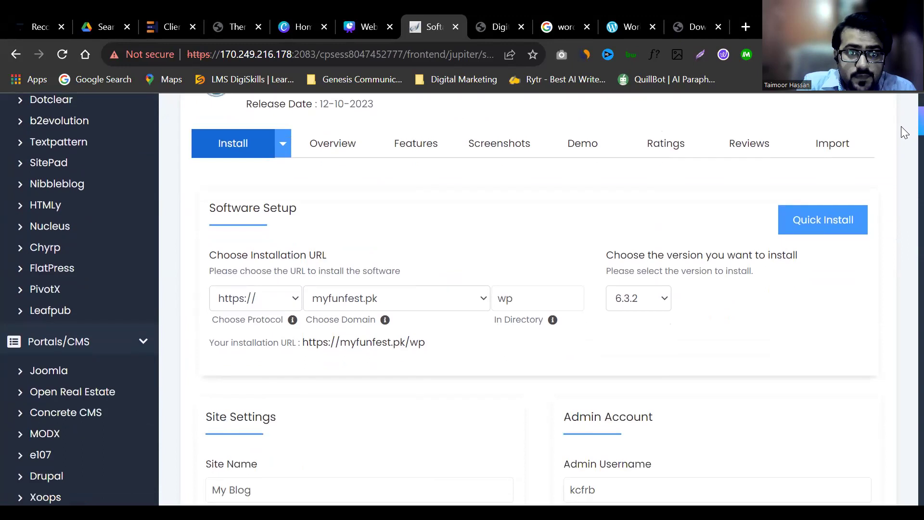
{"action": "left_click", "coordinate": [289, 142]}
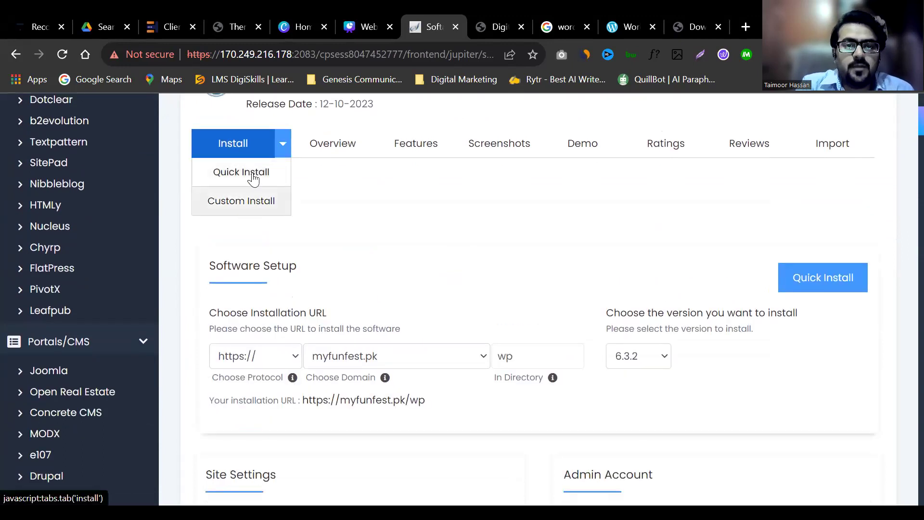
{"action": "left_click", "coordinate": [253, 179]}
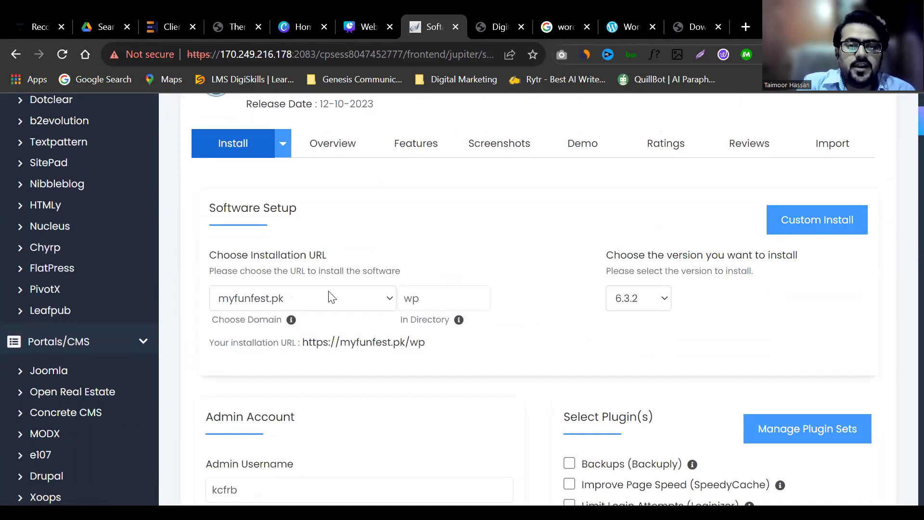
Choose digitalearningschool.com as the installation domain and clear the wp entry from the installation directory
{"action": "left_click", "coordinate": [345, 291]}
{"action": "left_click", "coordinate": [447, 298]}
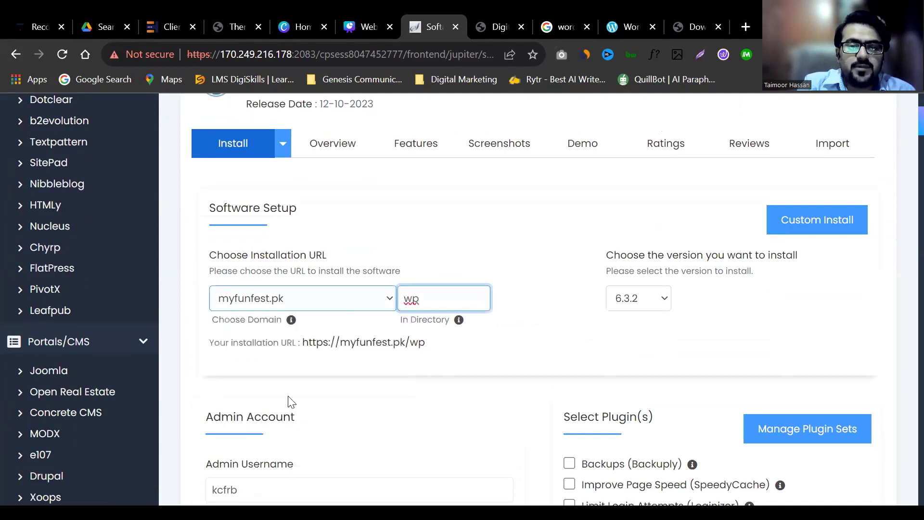
{"action": "left_click", "coordinate": [368, 298]}
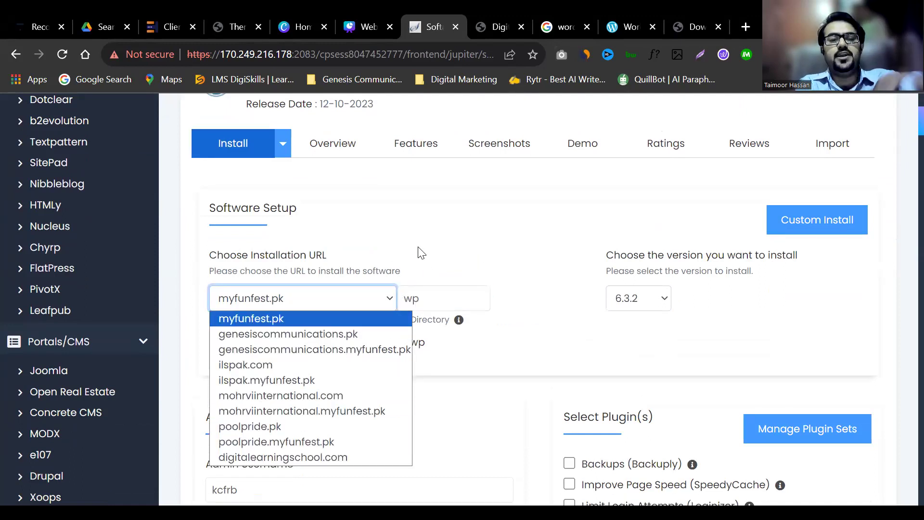
{"action": "left_click", "coordinate": [431, 218]}
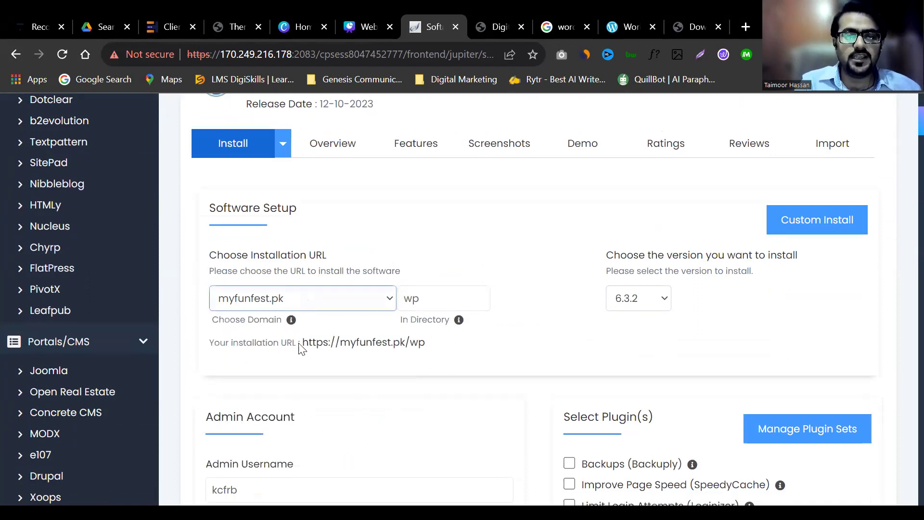
{"action": "left_click", "coordinate": [307, 300]}
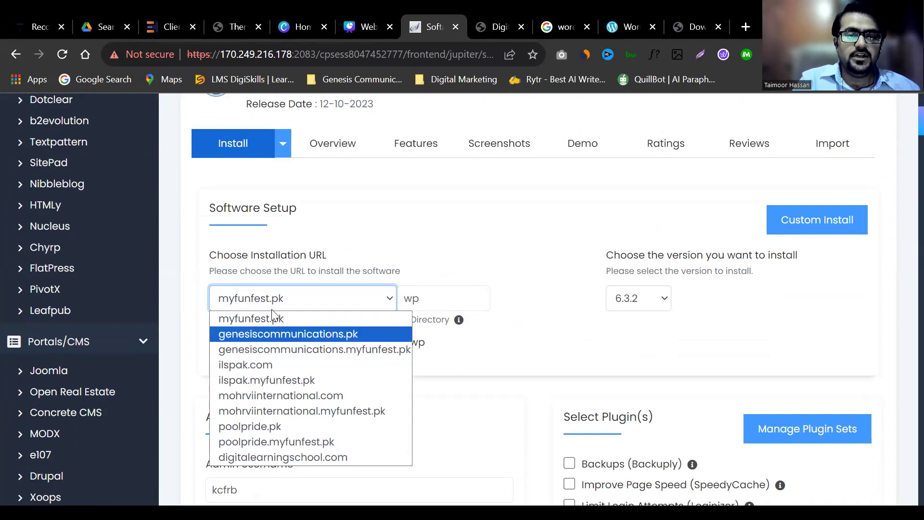
{"action": "left_click", "coordinate": [284, 457]}
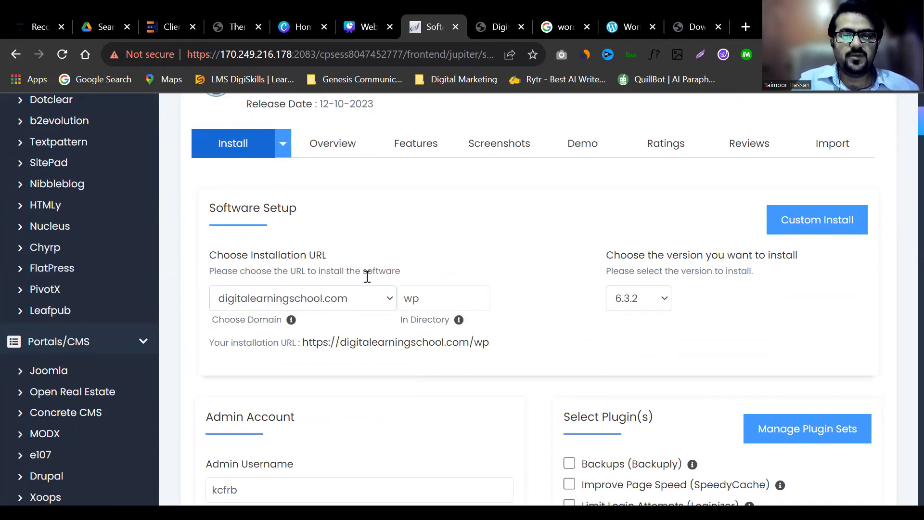
{"action": "left_click", "coordinate": [343, 298]}
{"action": "left_click", "coordinate": [344, 455]}
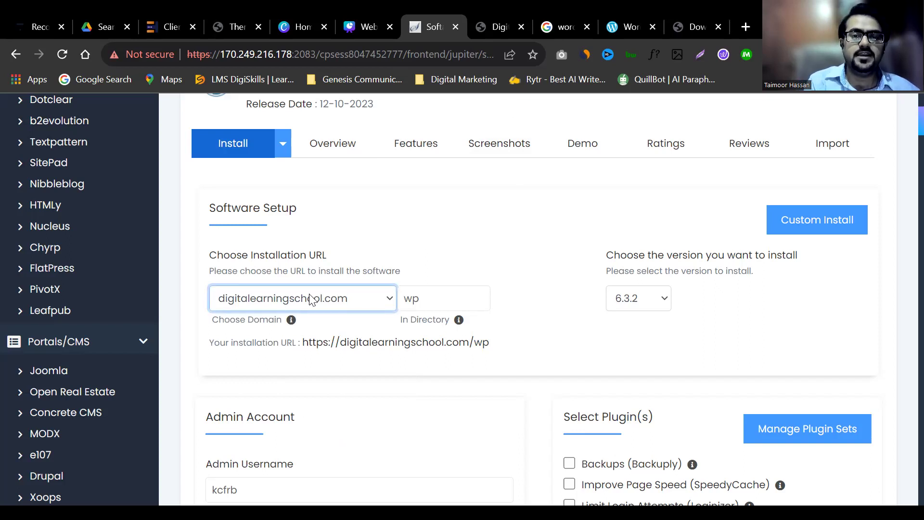
{"action": "double_click", "coordinate": [417, 301]}
{"action": "key", "text": "BackSpace"}
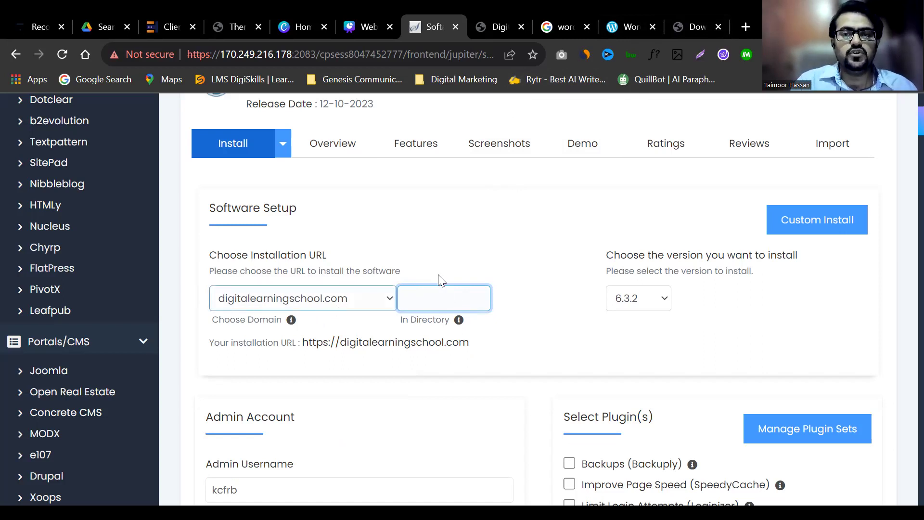
Open digitalearningschool.com in a new browser tab and display its full https address
{"action": "left_click", "coordinate": [691, 27]}
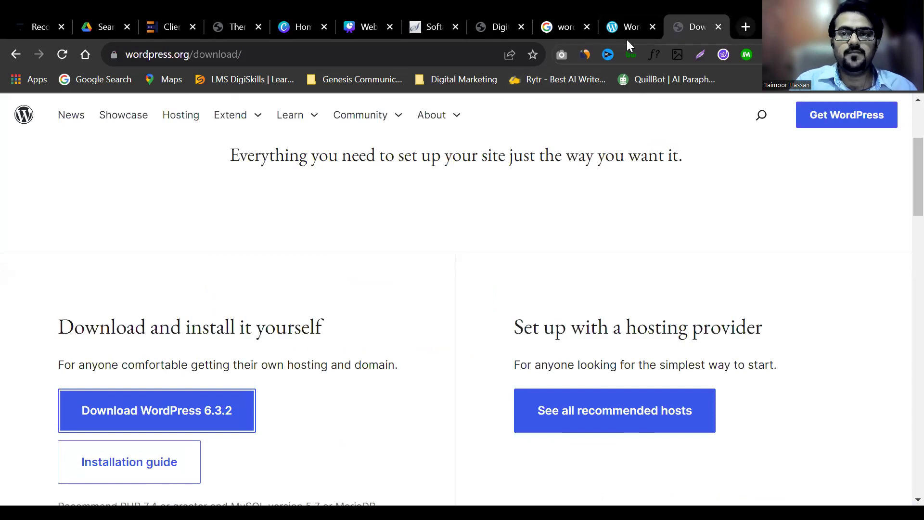
{"action": "left_click", "coordinate": [745, 27]}
{"action": "type", "text": "digita"}
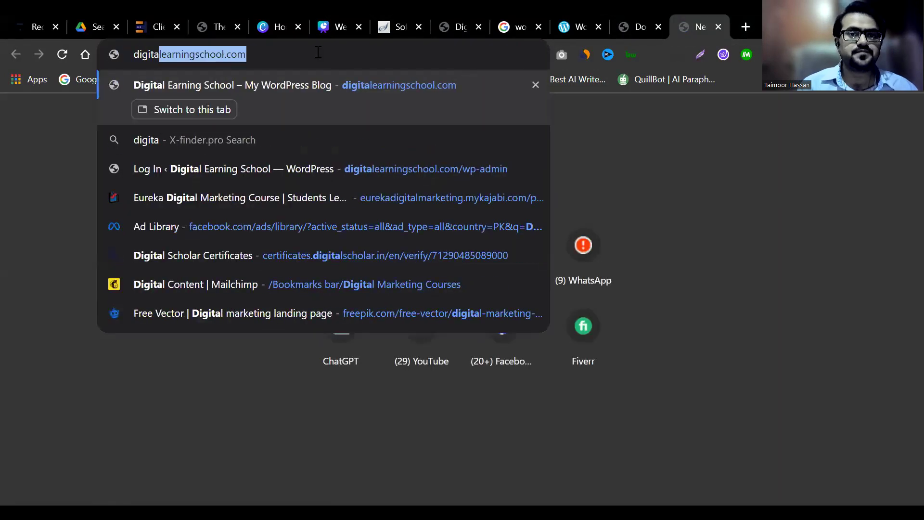
{"action": "key", "text": "Return"}
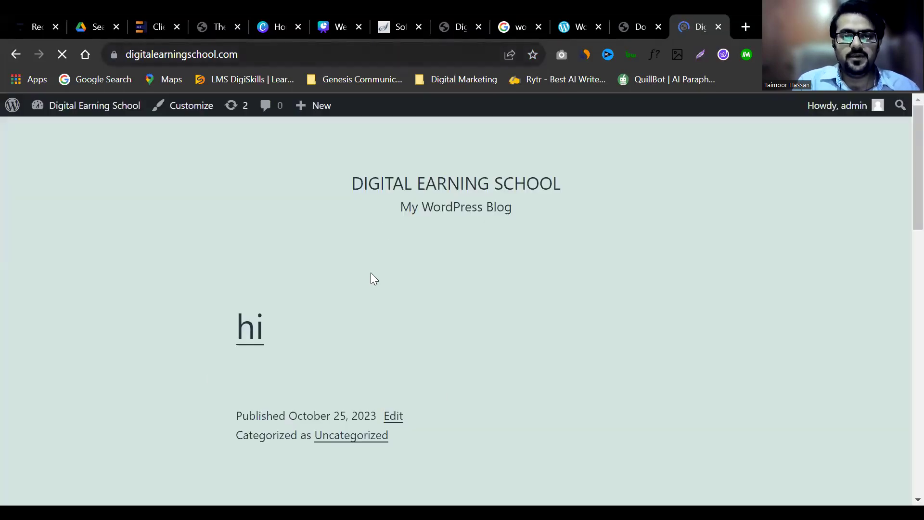
{"action": "left_click", "coordinate": [258, 53]}
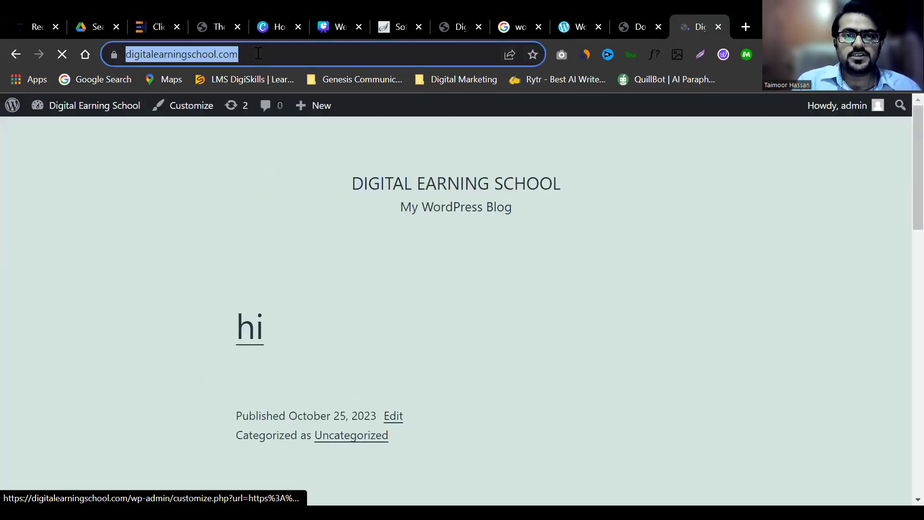
{"action": "left_click", "coordinate": [257, 55]}
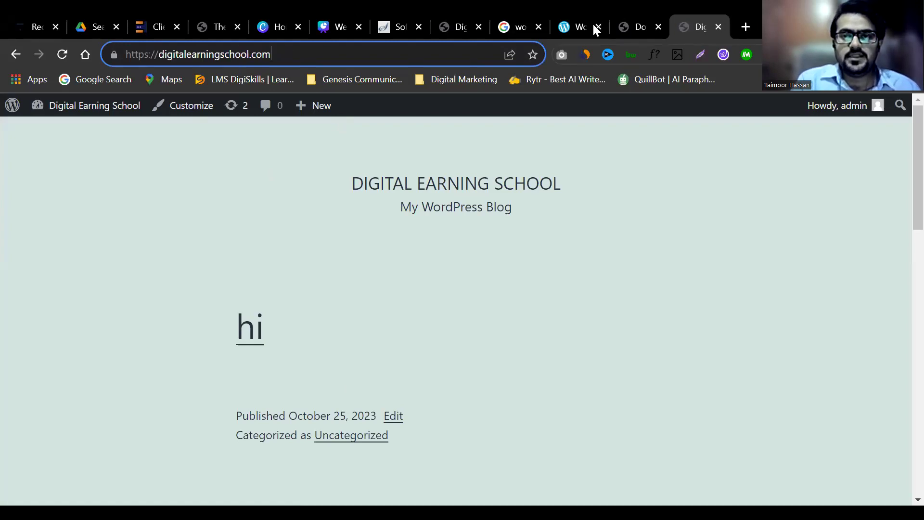
Return to the Softaculous WordPress installation form in its browser tab
{"action": "left_click", "coordinate": [628, 19]}
{"action": "left_click", "coordinate": [568, 18]}
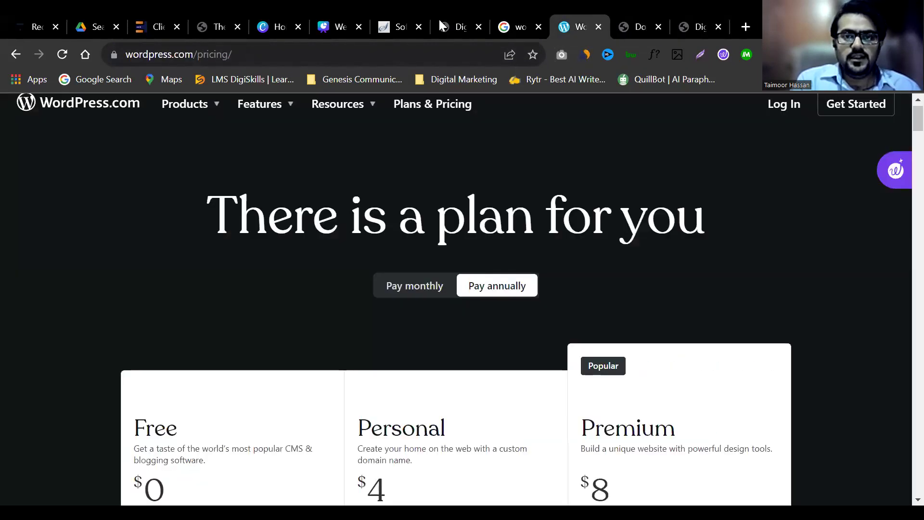
{"action": "left_click", "coordinate": [397, 27]}
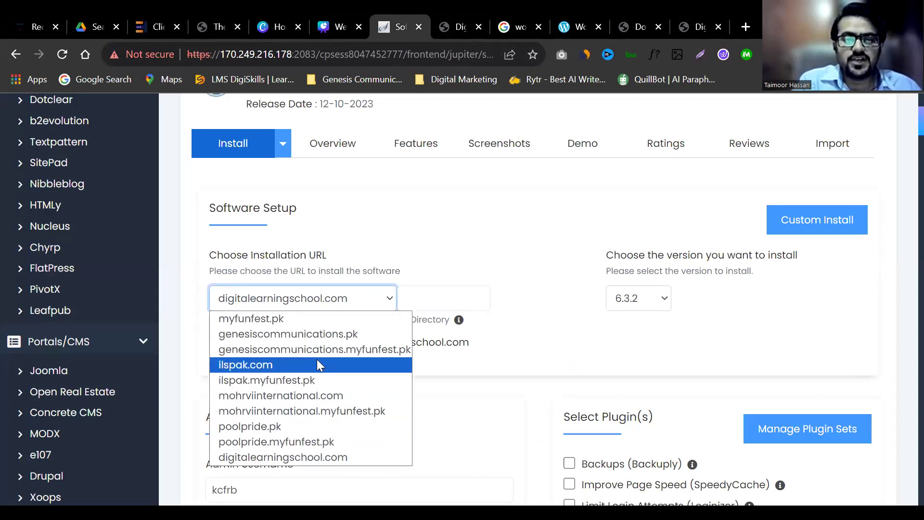
Choose digitalearningschool.com as the installation domain, keep the directory empty, and select WordPress version 6.3.2
{"action": "left_click", "coordinate": [297, 456]}
{"action": "left_click", "coordinate": [428, 304]}
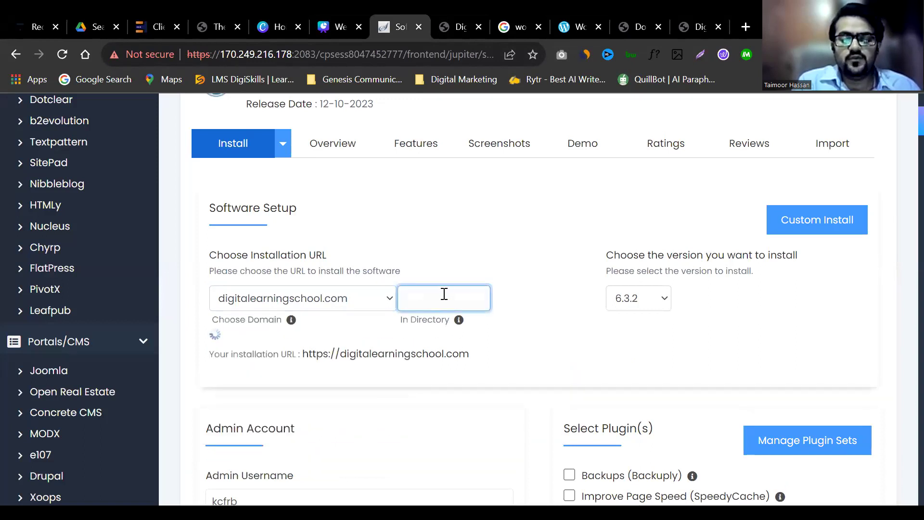
{"action": "left_click", "coordinate": [642, 298]}
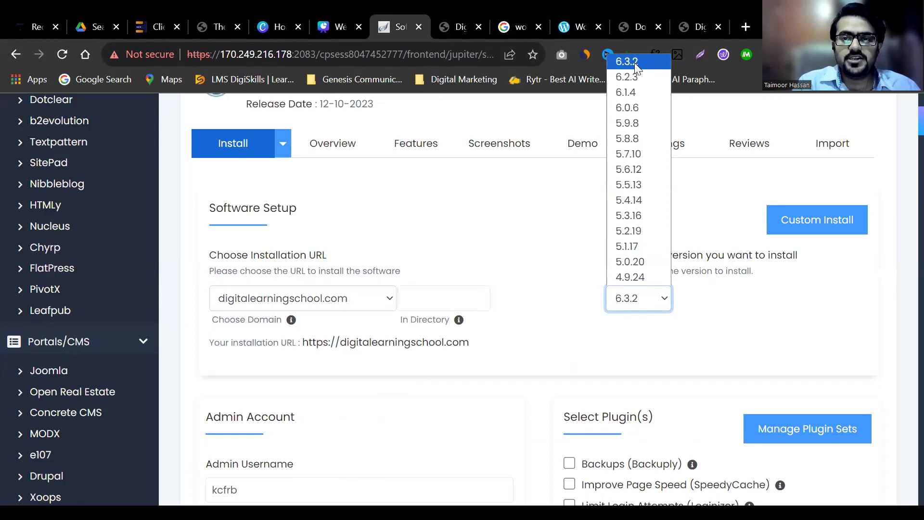
{"action": "left_click", "coordinate": [634, 63]}
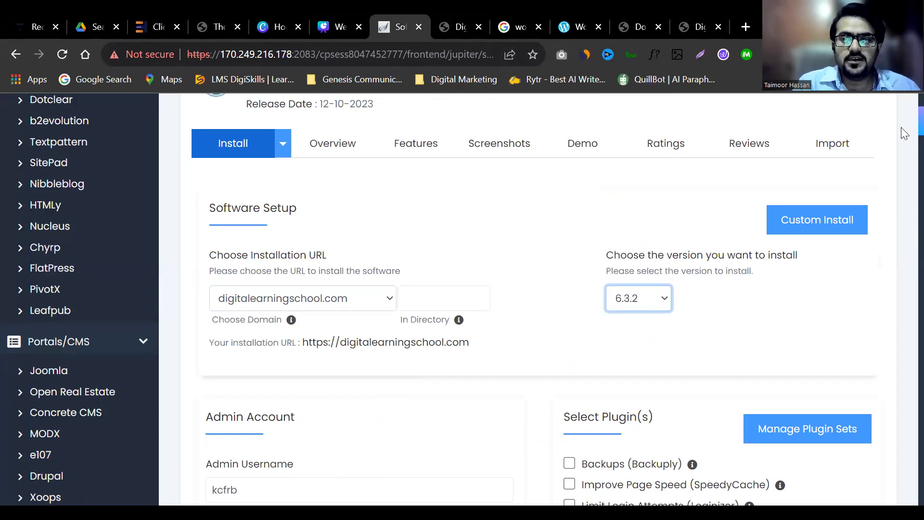
Look over the installation form's software setup, admin account, plugin and theme sections down to the installation email field
{"action": "scroll", "coordinate": [903, 119], "scroll_direction": "up", "scroll_amount": 4}
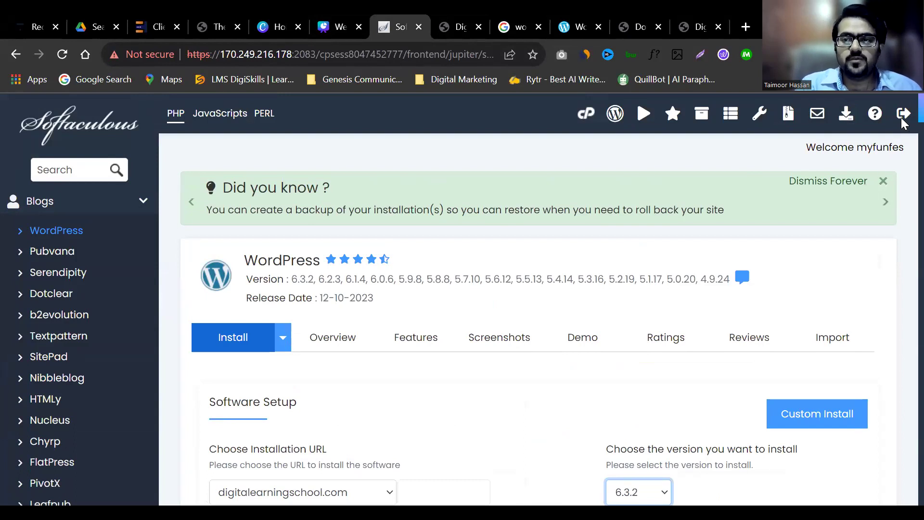
{"action": "scroll", "coordinate": [735, 261], "scroll_direction": "down", "scroll_amount": 4}
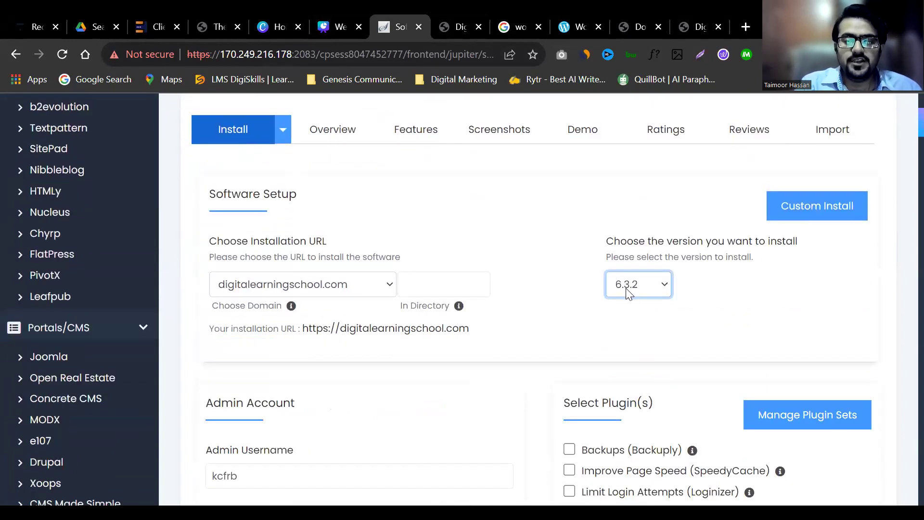
{"action": "scroll", "coordinate": [905, 140], "scroll_direction": "down", "scroll_amount": 5}
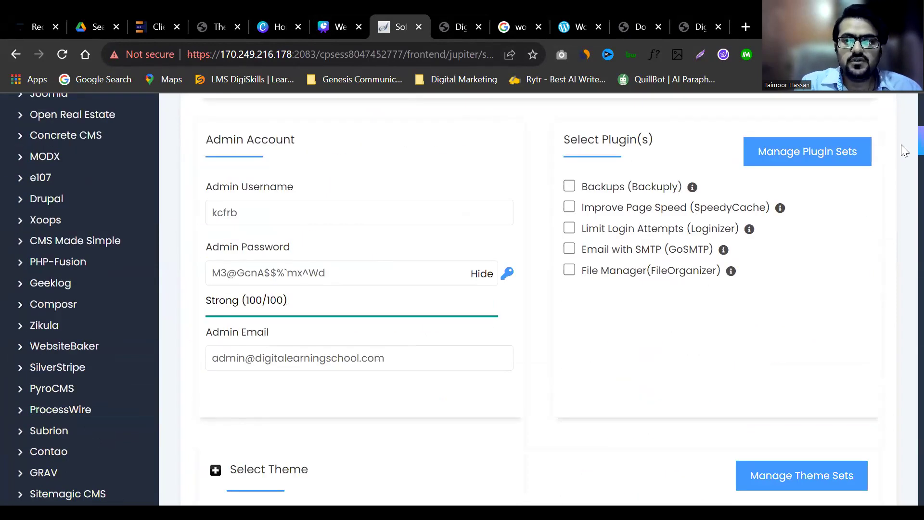
{"action": "scroll", "coordinate": [903, 143], "scroll_direction": "up", "scroll_amount": 2}
{"action": "scroll", "coordinate": [904, 140], "scroll_direction": "down", "scroll_amount": 7}
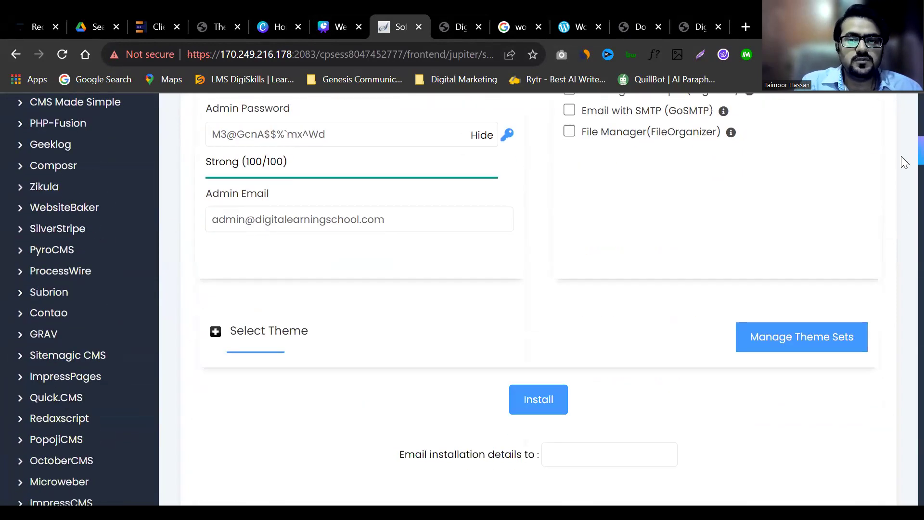
{"action": "scroll", "coordinate": [904, 145], "scroll_direction": "up", "scroll_amount": 8}
{"action": "scroll", "coordinate": [904, 152], "scroll_direction": "down", "scroll_amount": 4}
{"action": "scroll", "coordinate": [902, 150], "scroll_direction": "down", "scroll_amount": 1}
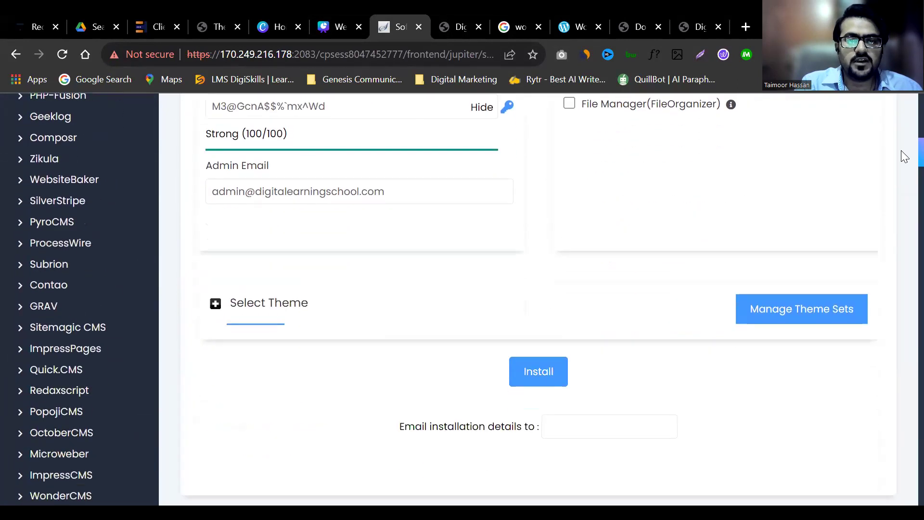
{"action": "scroll", "coordinate": [901, 125], "scroll_direction": "up", "scroll_amount": 14}
{"action": "scroll", "coordinate": [903, 110], "scroll_direction": "up", "scroll_amount": 1}
{"action": "scroll", "coordinate": [903, 120], "scroll_direction": "down", "scroll_amount": 6}
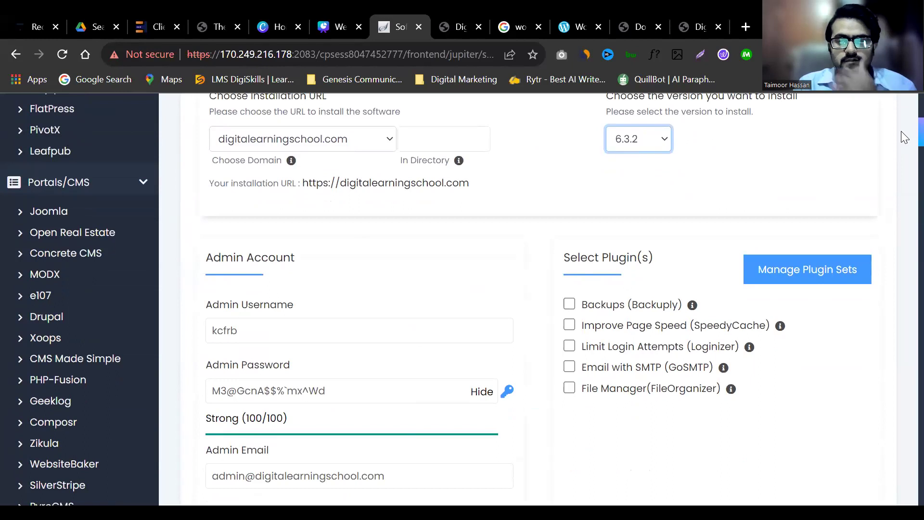
{"action": "scroll", "coordinate": [901, 131], "scroll_direction": "down", "scroll_amount": 1}
{"action": "scroll", "coordinate": [900, 140], "scroll_direction": "down", "scroll_amount": 4}
{"action": "scroll", "coordinate": [901, 145], "scroll_direction": "down", "scroll_amount": 3}
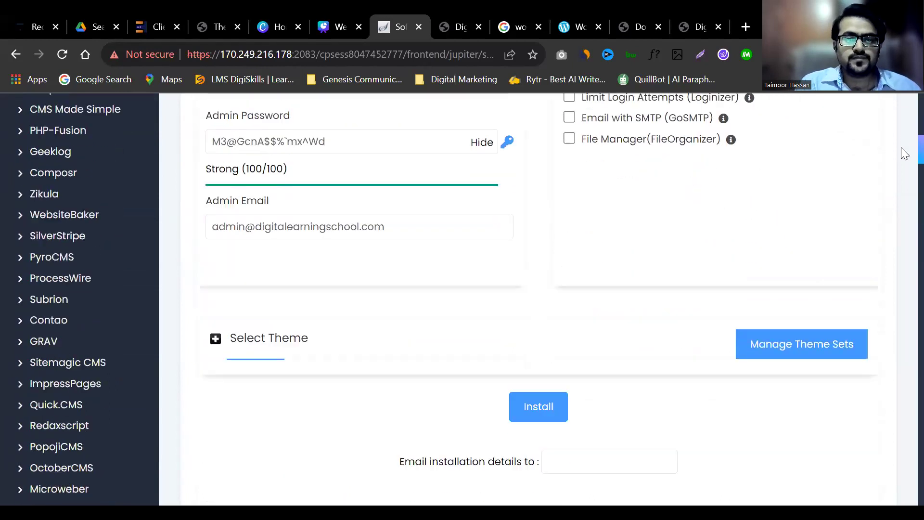
{"action": "scroll", "coordinate": [901, 137], "scroll_direction": "up", "scroll_amount": 7}
{"action": "scroll", "coordinate": [902, 135], "scroll_direction": "up", "scroll_amount": 2}
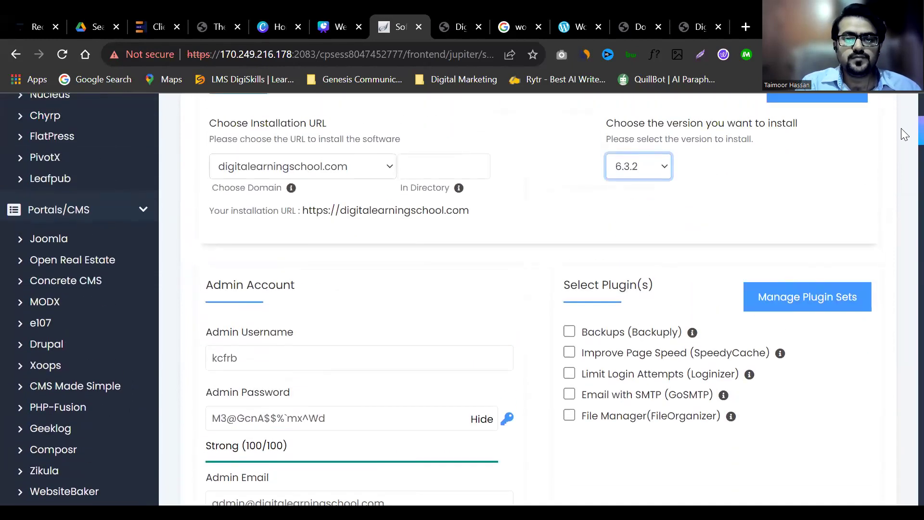
{"action": "scroll", "coordinate": [902, 139], "scroll_direction": "down", "scroll_amount": 4}
{"action": "scroll", "coordinate": [903, 138], "scroll_direction": "up", "scroll_amount": 1}
{"action": "scroll", "coordinate": [901, 134], "scroll_direction": "up", "scroll_amount": 3}
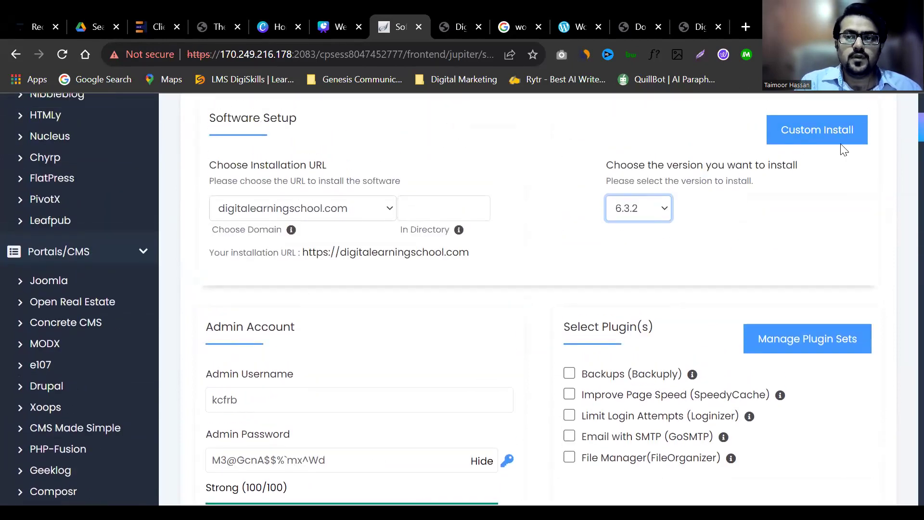
{"action": "scroll", "coordinate": [902, 131], "scroll_direction": "up", "scroll_amount": 1}
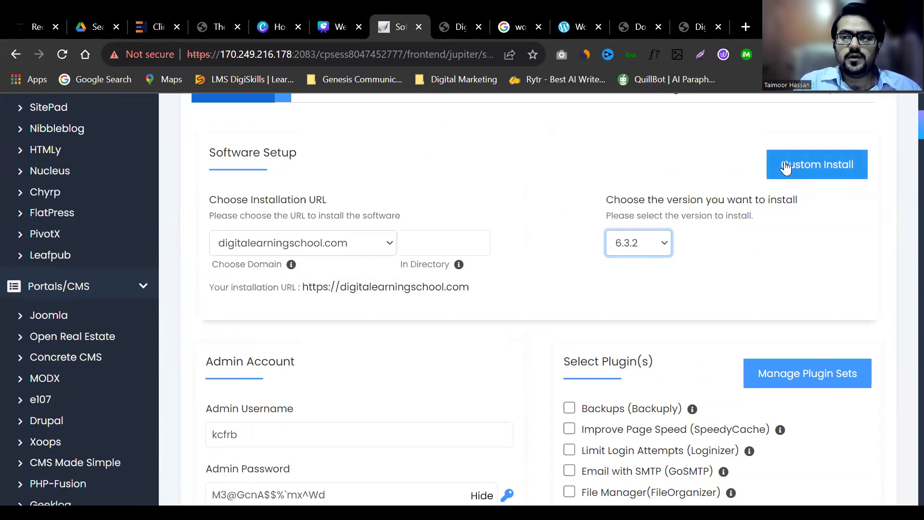
{"action": "scroll", "coordinate": [901, 130], "scroll_direction": "up", "scroll_amount": 5}
{"action": "scroll", "coordinate": [903, 121], "scroll_direction": "down", "scroll_amount": 2}
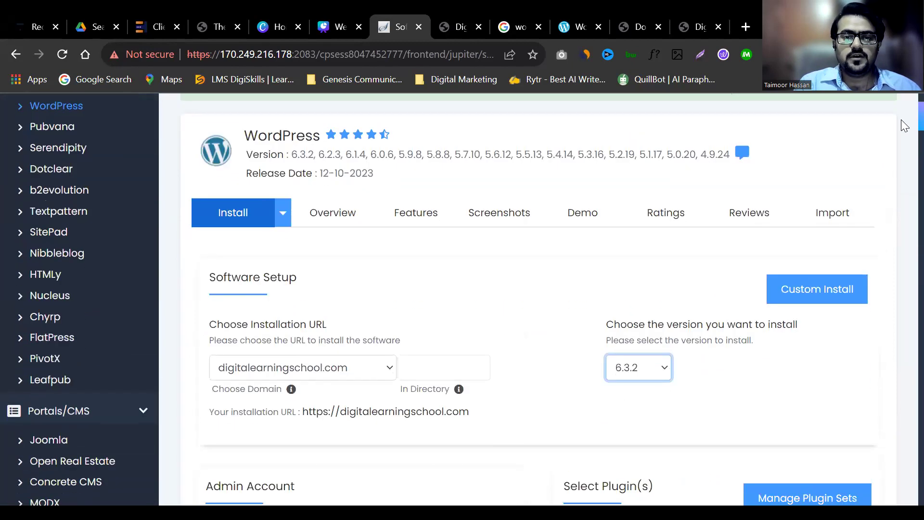
{"action": "left_click", "coordinate": [296, 207]}
{"action": "left_click", "coordinate": [241, 211]}
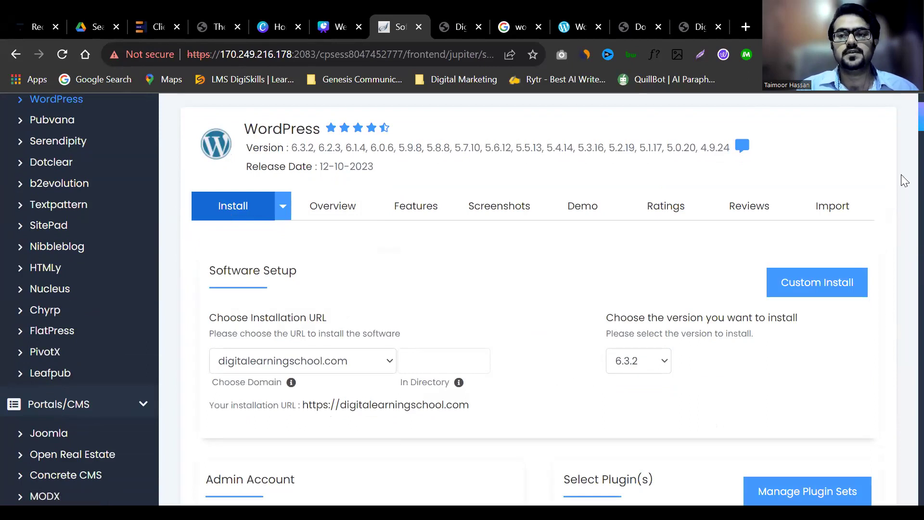
{"action": "scroll", "coordinate": [902, 154], "scroll_direction": "down", "scroll_amount": 8}
{"action": "scroll", "coordinate": [902, 160], "scroll_direction": "down", "scroll_amount": 1}
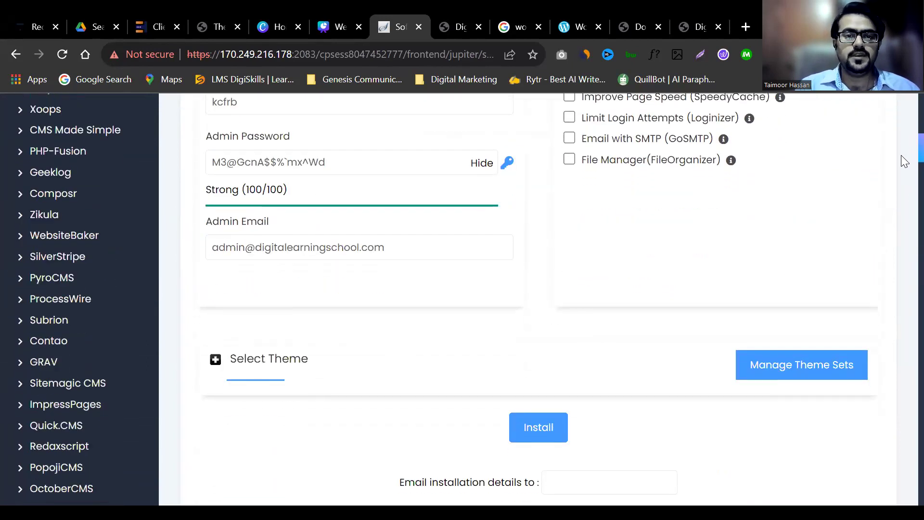
{"action": "scroll", "coordinate": [901, 159], "scroll_direction": "up", "scroll_amount": 3}
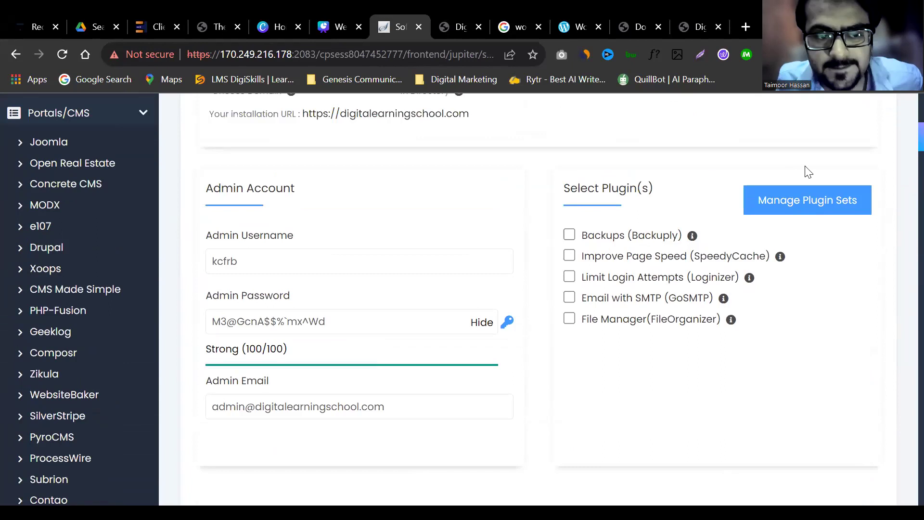
{"action": "scroll", "coordinate": [900, 135], "scroll_direction": "up", "scroll_amount": 3}
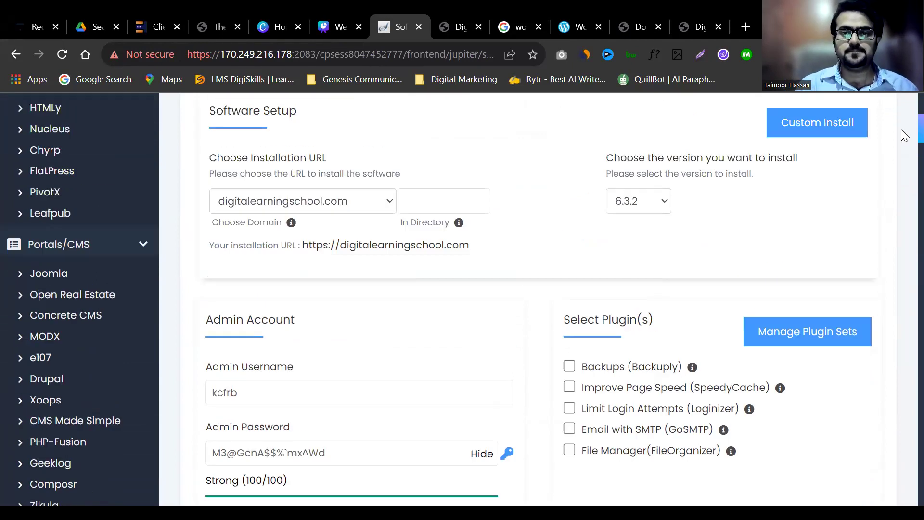
Replace the generated admin username with admin in the Admin Account section
{"action": "scroll", "coordinate": [900, 142], "scroll_direction": "down", "scroll_amount": 4}
{"action": "left_click", "coordinate": [256, 218]}
{"action": "double_click", "coordinate": [256, 218]}
{"action": "left_click_drag", "start_coordinate": [326, 273], "coordinate": [212, 272]}
{"action": "double_click", "coordinate": [285, 210]}
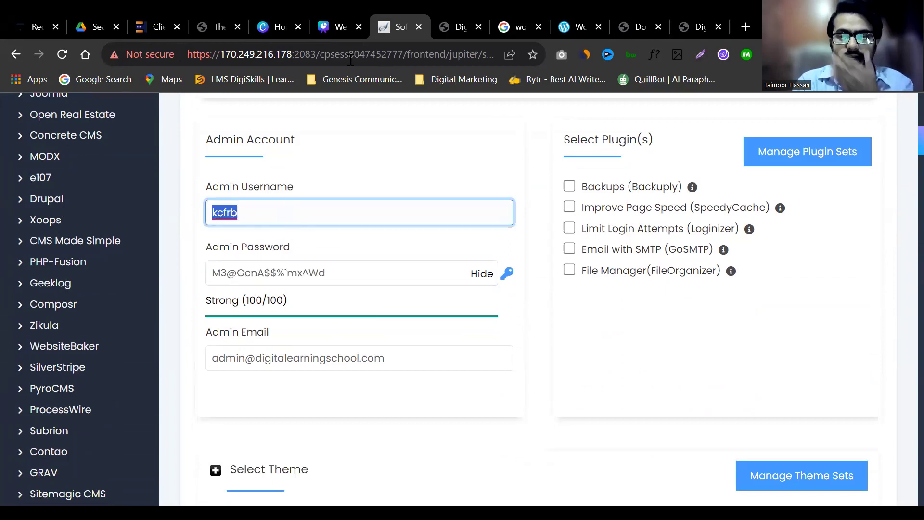
{"action": "left_click", "coordinate": [255, 216]}
{"action": "double_click", "coordinate": [255, 217]}
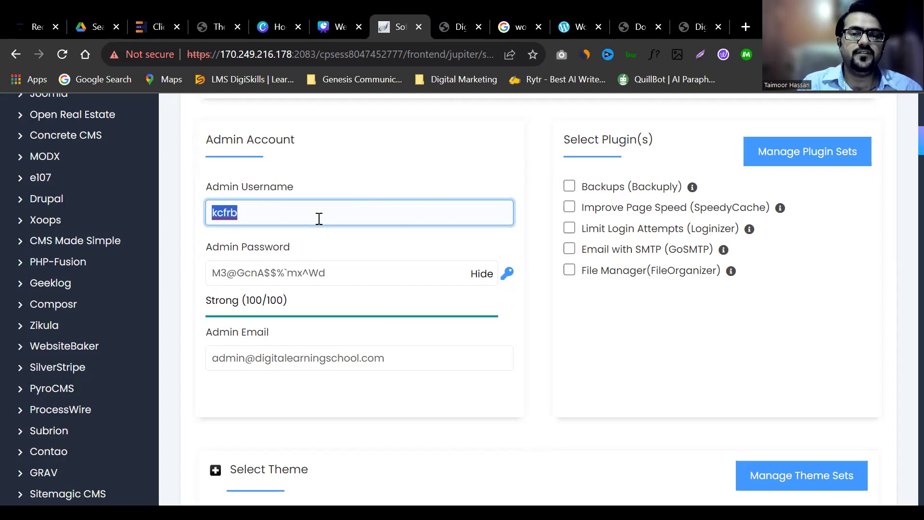
{"action": "key", "text": "BackSpace"}
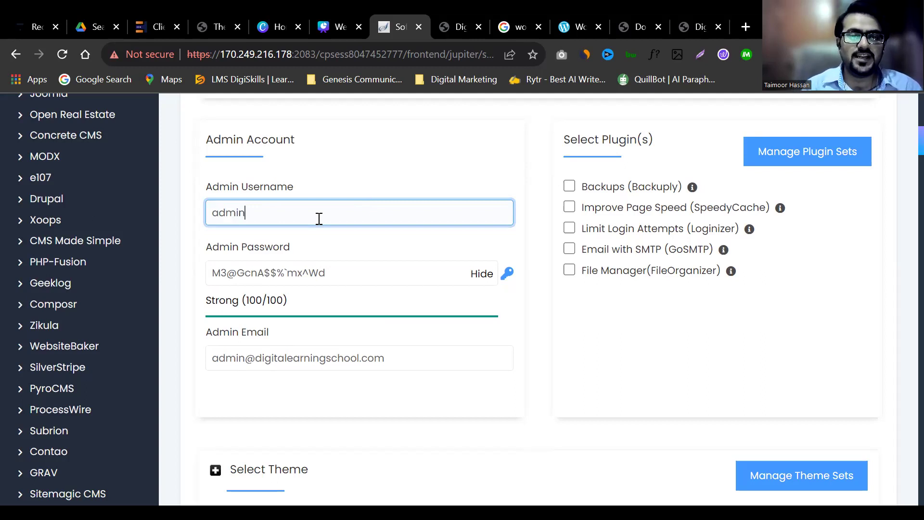
{"action": "key", "text": "ctrl+a"}
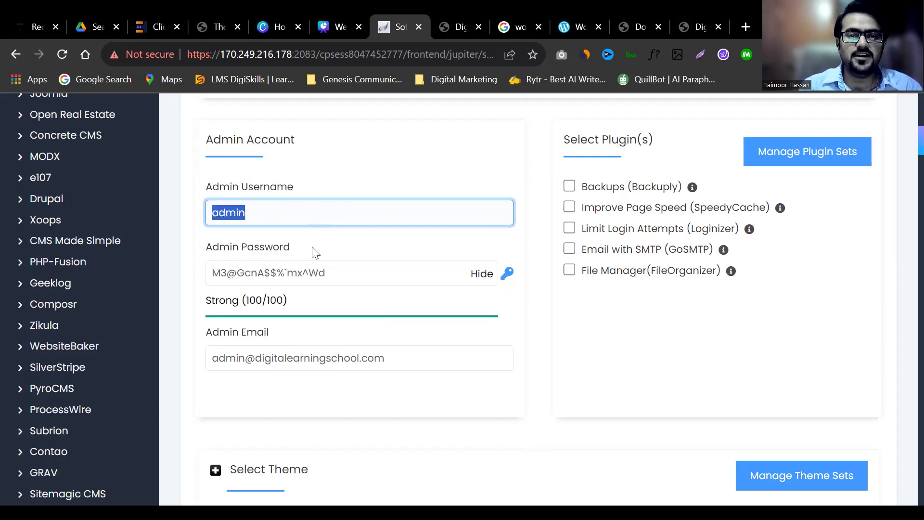
Examine the admin username and admin password entries in the Admin Account section
{"action": "double_click", "coordinate": [311, 264]}
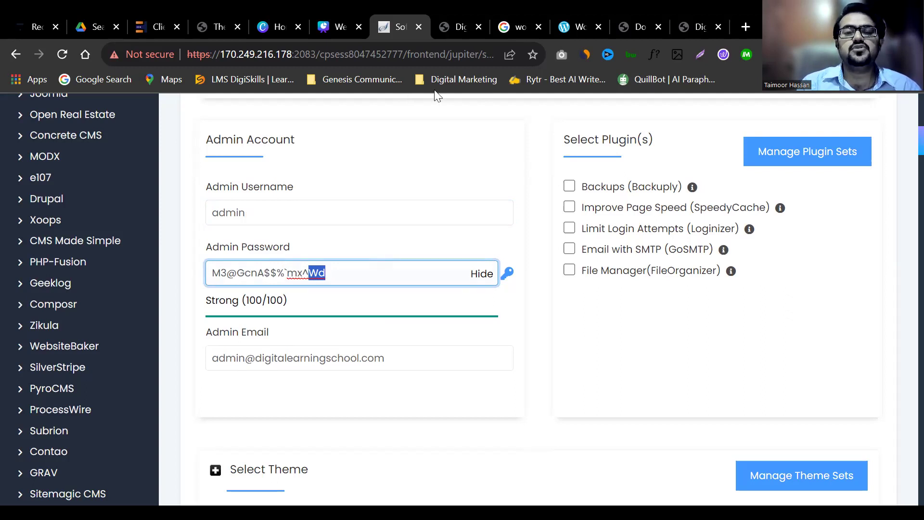
{"action": "key", "text": "ctrl+a"}
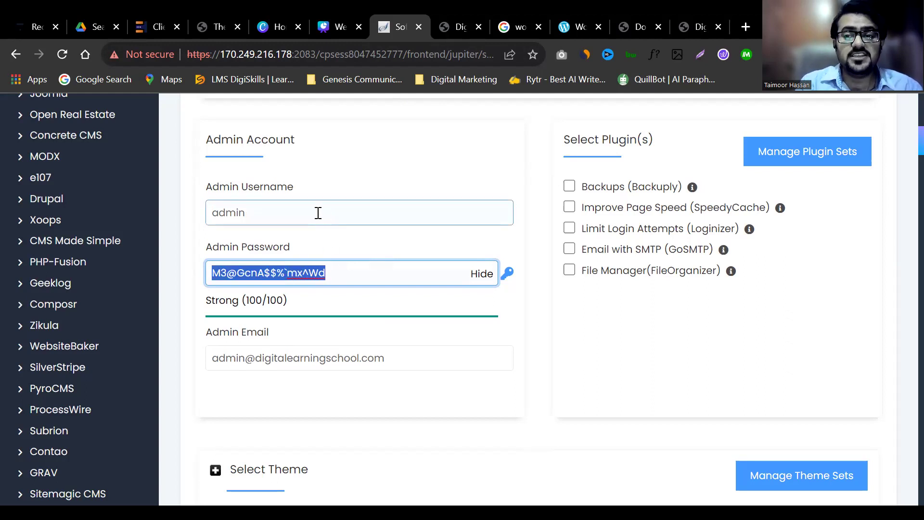
{"action": "double_click", "coordinate": [285, 213]}
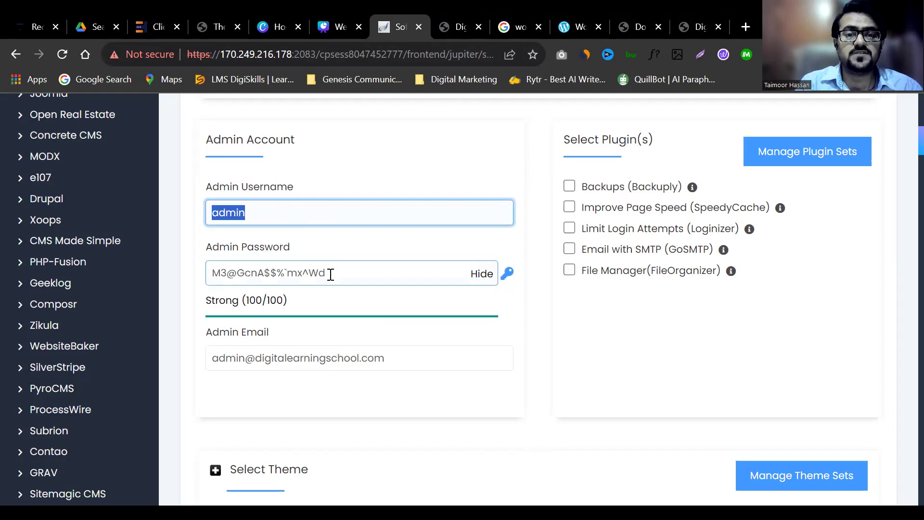
{"action": "triple_click", "coordinate": [330, 272]}
{"action": "left_click", "coordinate": [278, 214]}
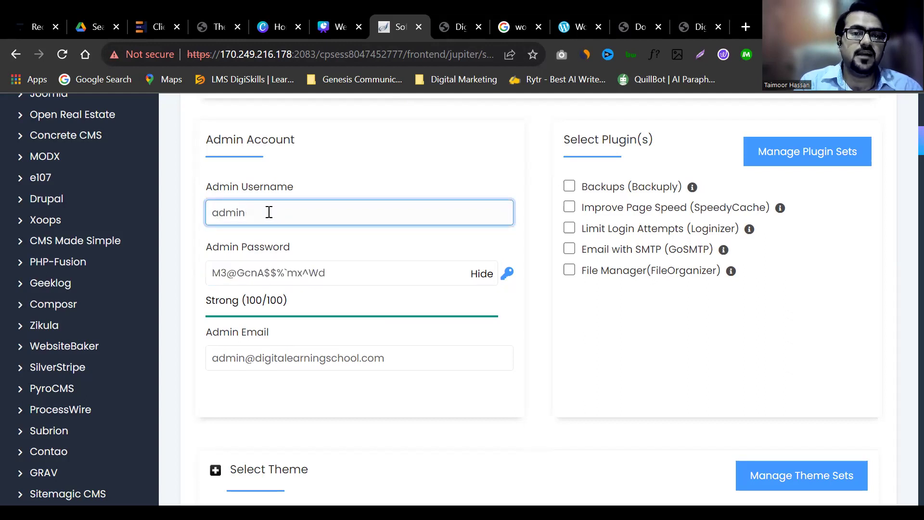
{"action": "double_click", "coordinate": [269, 212]}
{"action": "triple_click", "coordinate": [279, 272]}
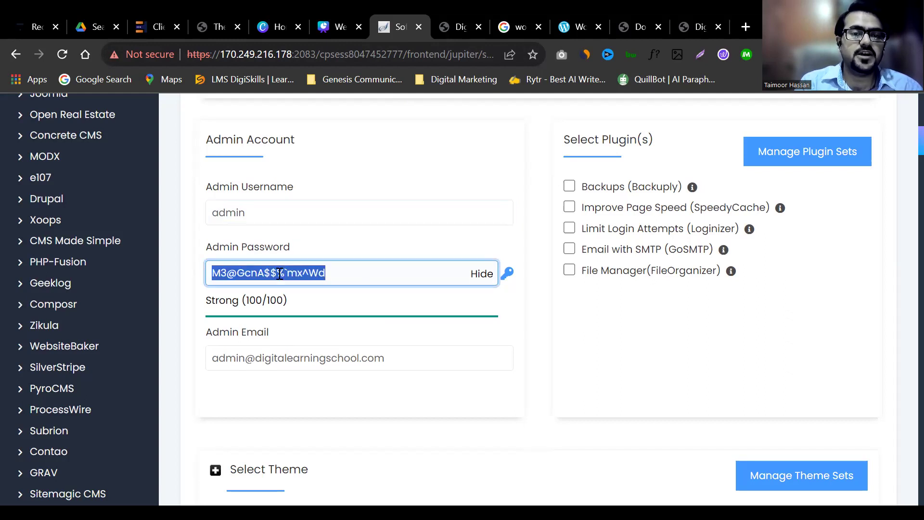
Set the admin username to Digitalearningschooladmin
{"action": "double_click", "coordinate": [317, 215]}
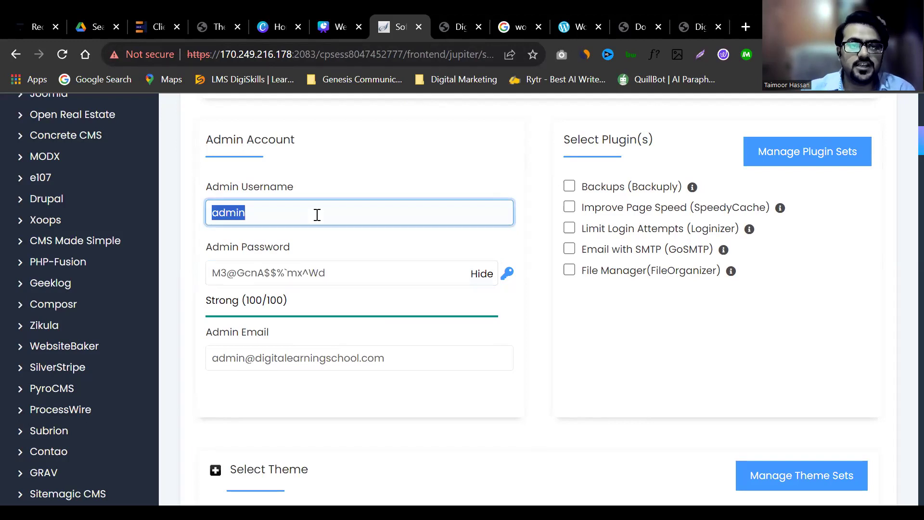
{"action": "type", "text": "alearningsch"}
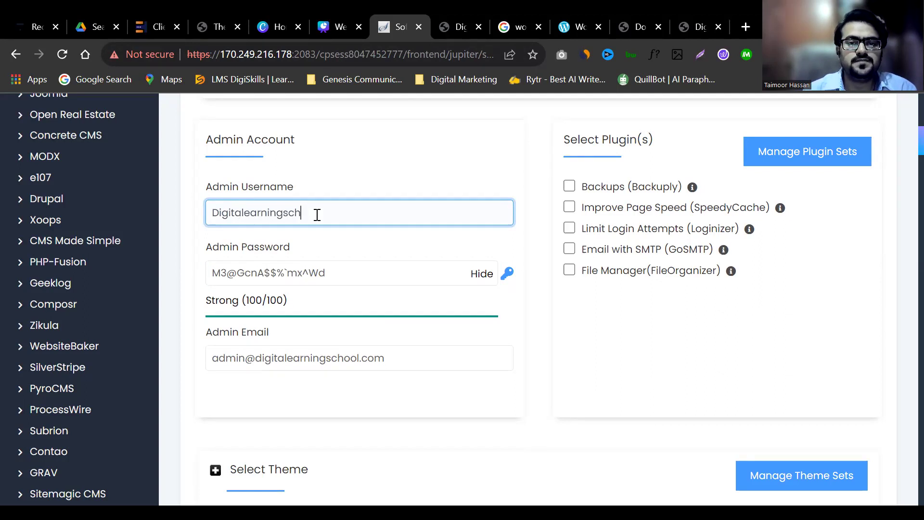
{"action": "type", "text": "admin"}
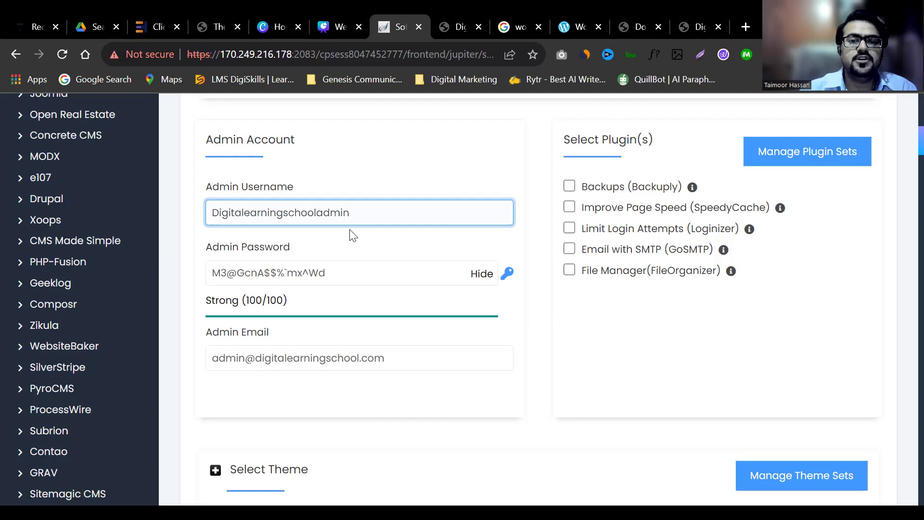
{"action": "double_click", "coordinate": [307, 212]}
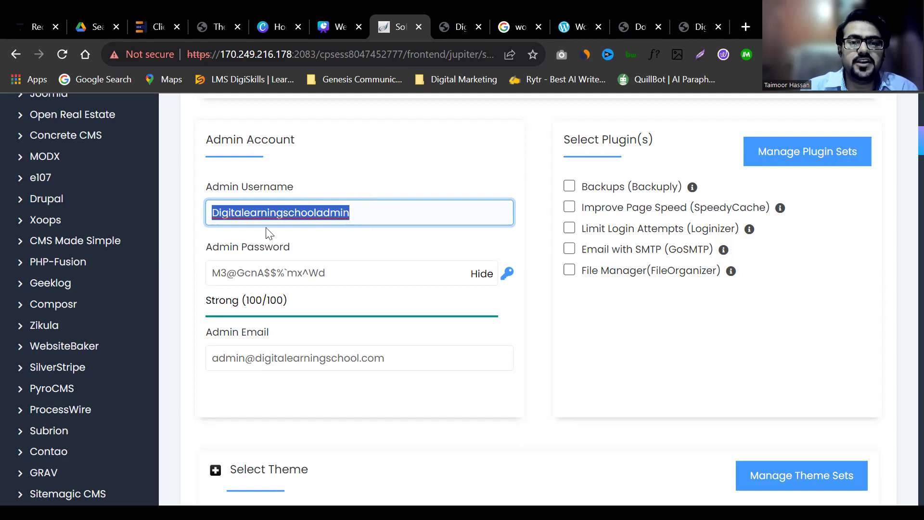
{"action": "left_click", "coordinate": [375, 206]}
{"action": "double_click", "coordinate": [375, 206]}
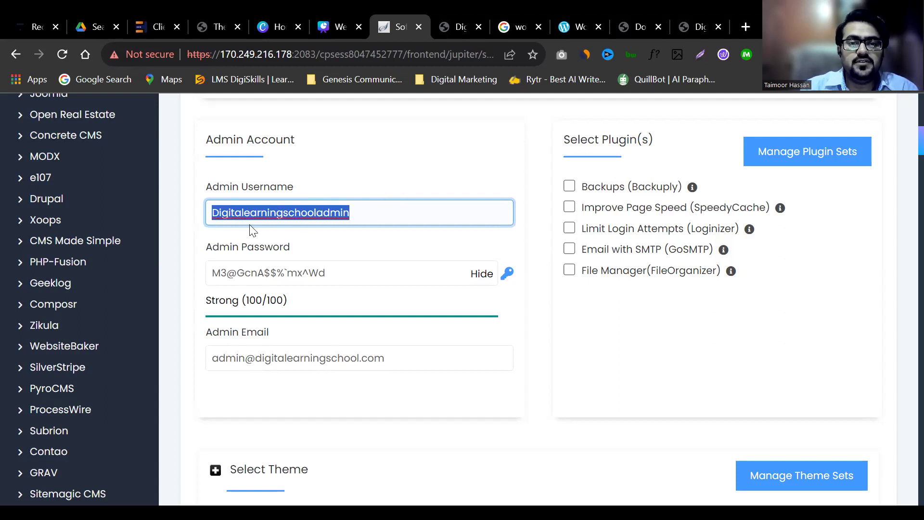
Clear the Admin Password and Admin Email fields in the Admin Account section
{"action": "triple_click", "coordinate": [265, 274]}
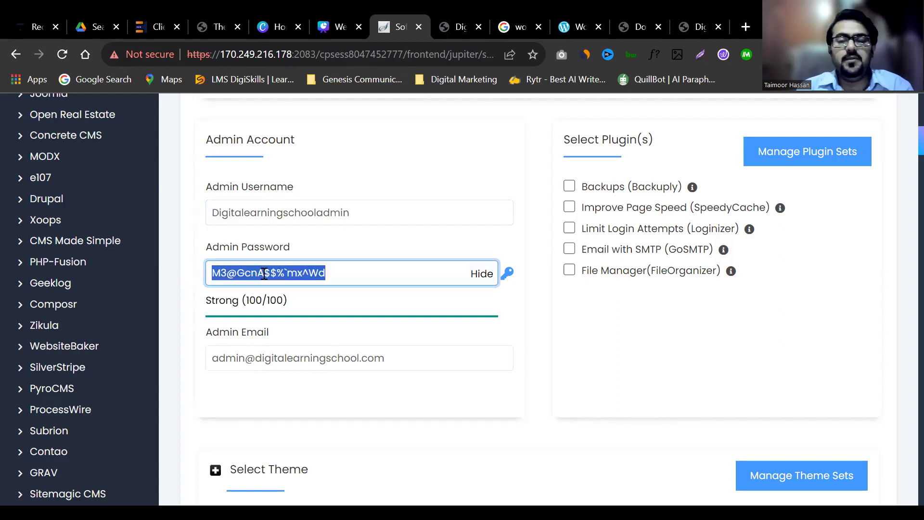
{"action": "key", "text": "BackSpace"}
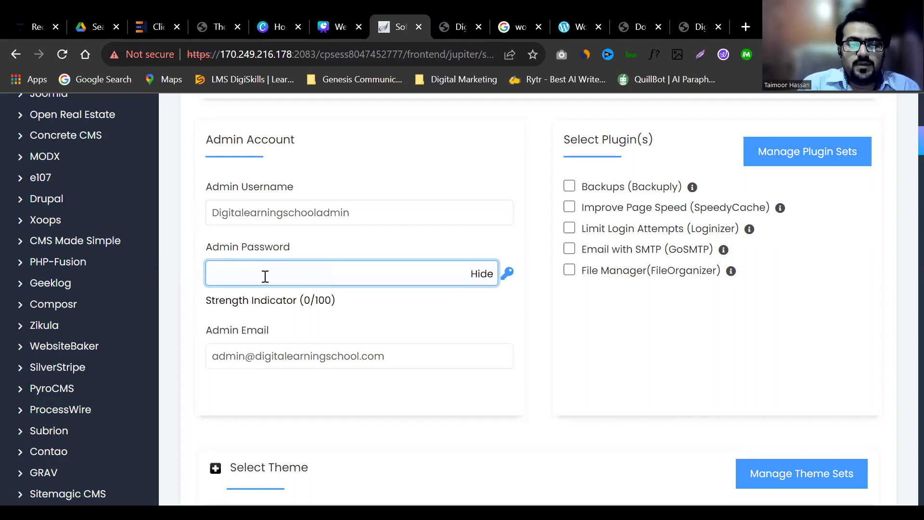
{"action": "triple_click", "coordinate": [311, 364]}
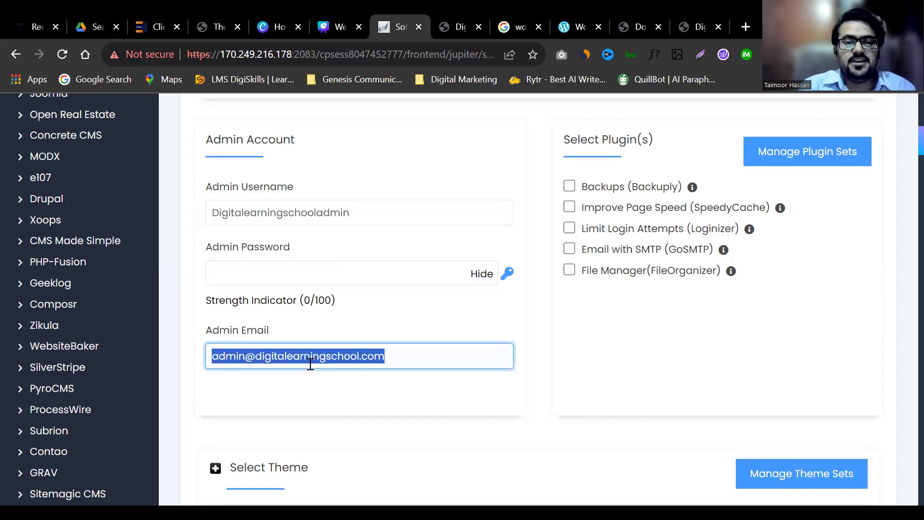
{"action": "key", "text": "BackSpace"}
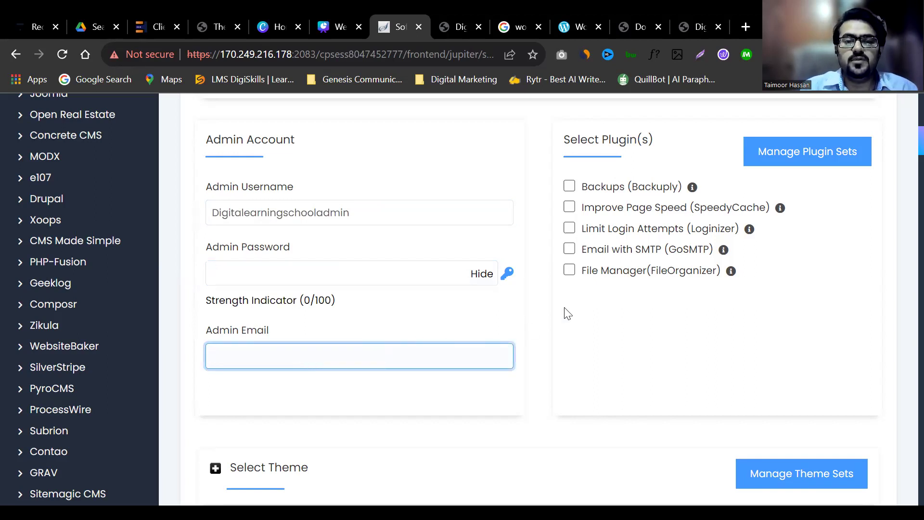
Switch the WordPress installation form to the Custom Install mode
{"action": "scroll", "coordinate": [903, 147], "scroll_direction": "down", "scroll_amount": 3}
{"action": "scroll", "coordinate": [903, 145], "scroll_direction": "up", "scroll_amount": 5}
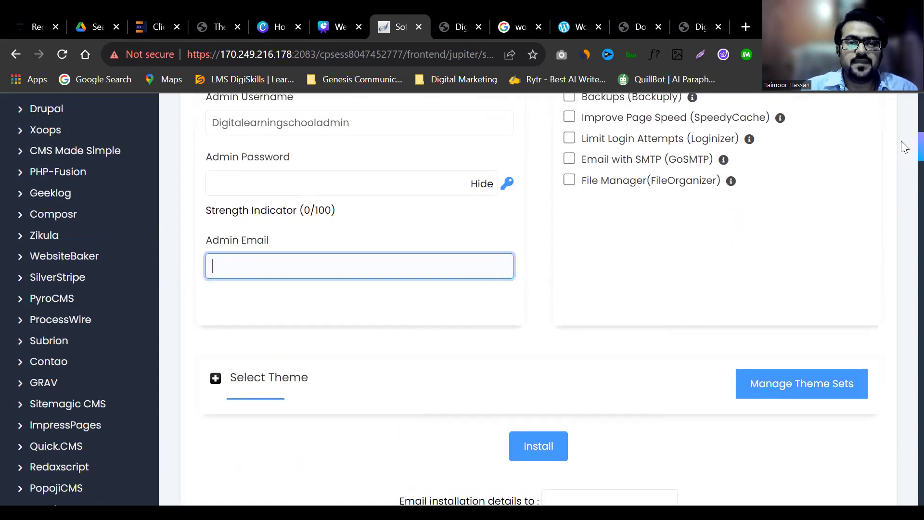
{"action": "scroll", "coordinate": [901, 130], "scroll_direction": "up", "scroll_amount": 2}
{"action": "scroll", "coordinate": [901, 144], "scroll_direction": "down", "scroll_amount": 7}
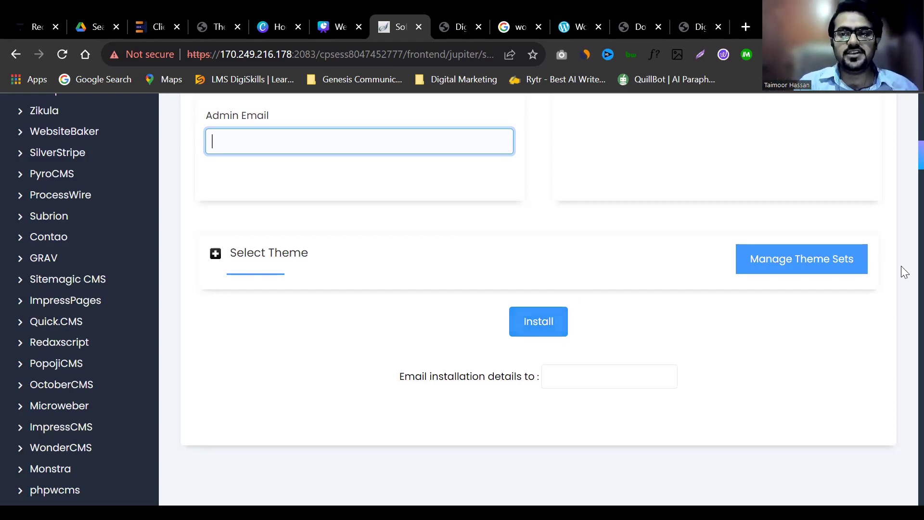
{"action": "scroll", "coordinate": [901, 143], "scroll_direction": "up", "scroll_amount": 10}
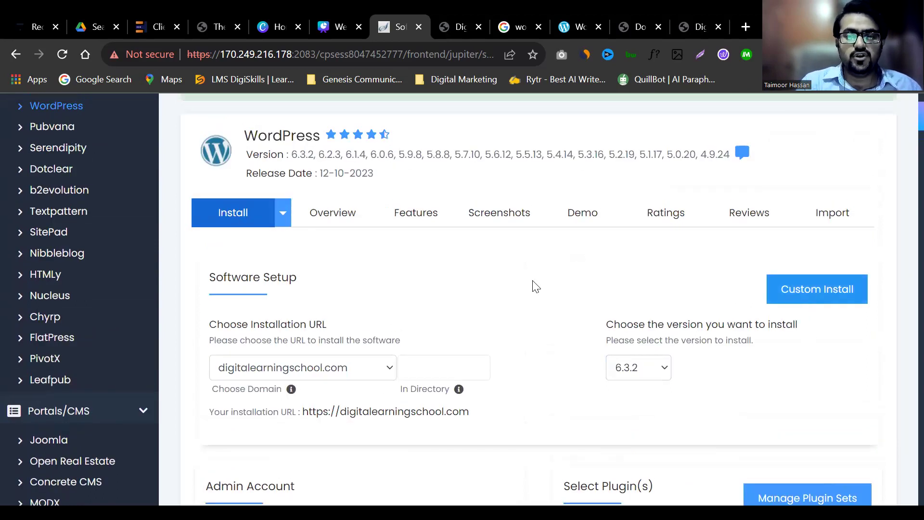
{"action": "left_click", "coordinate": [283, 216]}
{"action": "left_click", "coordinate": [266, 269]}
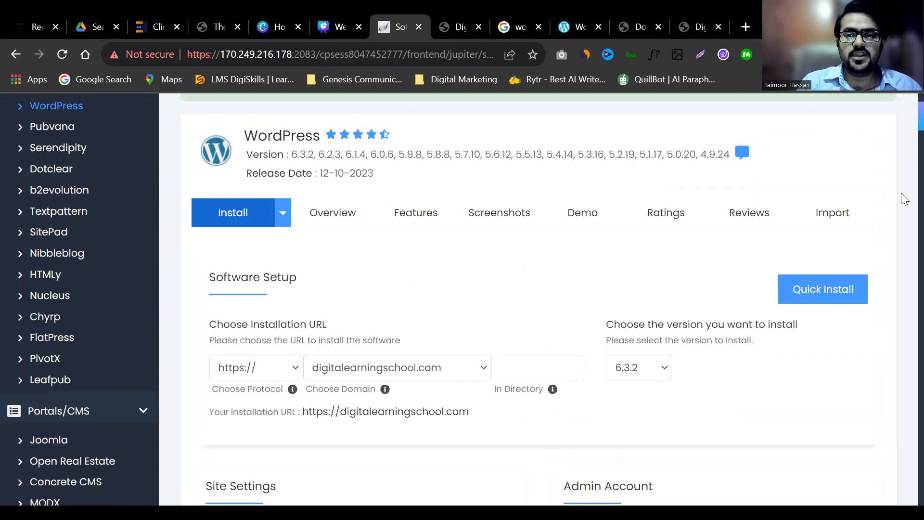
Look over the custom form's software setup, site settings, admin account, language, plugin, advanced and theme sections
{"action": "scroll", "coordinate": [903, 145], "scroll_direction": "down", "scroll_amount": 4}
{"action": "scroll", "coordinate": [903, 159], "scroll_direction": "down", "scroll_amount": 15}
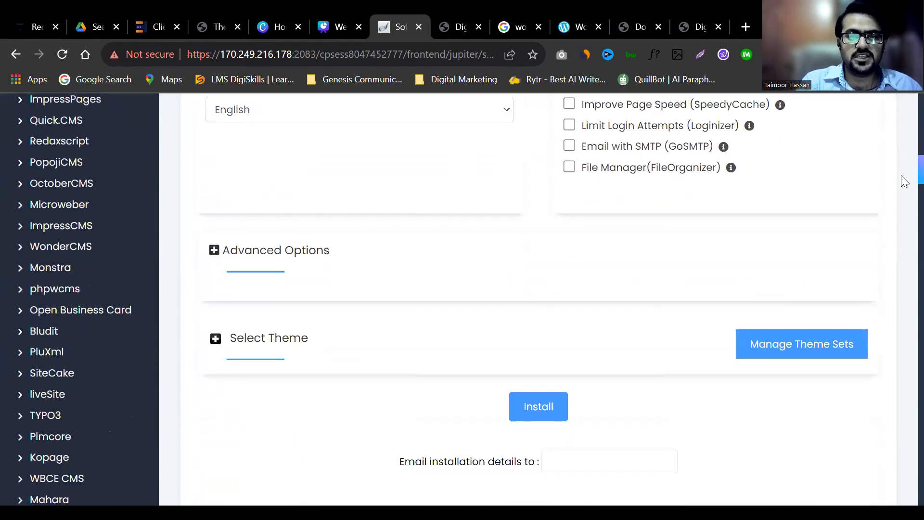
{"action": "scroll", "coordinate": [903, 183], "scroll_direction": "up", "scroll_amount": 4}
{"action": "scroll", "coordinate": [901, 164], "scroll_direction": "up", "scroll_amount": 10}
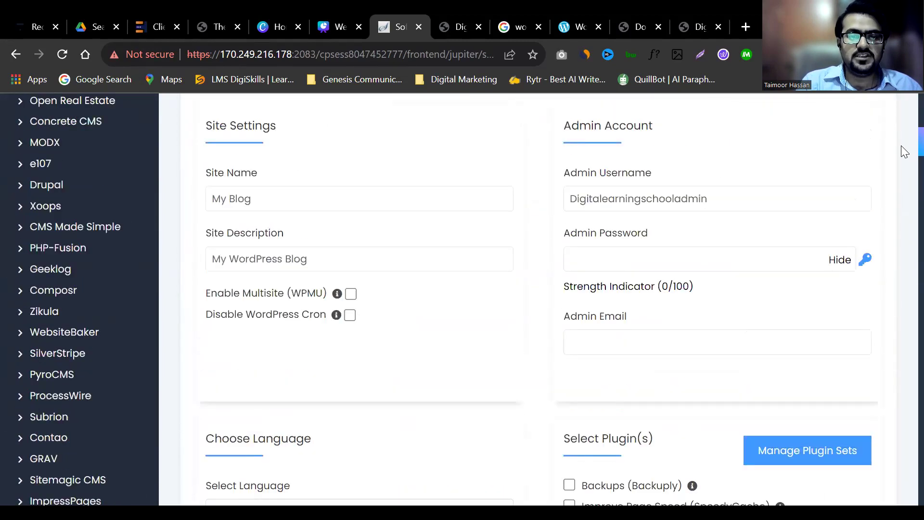
{"action": "scroll", "coordinate": [901, 149], "scroll_direction": "down", "scroll_amount": 5}
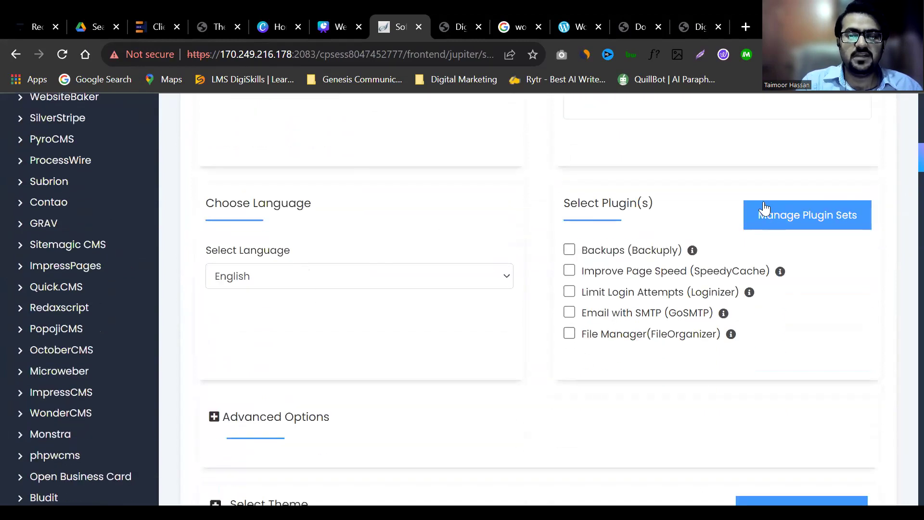
{"action": "scroll", "coordinate": [903, 144], "scroll_direction": "up", "scroll_amount": 8}
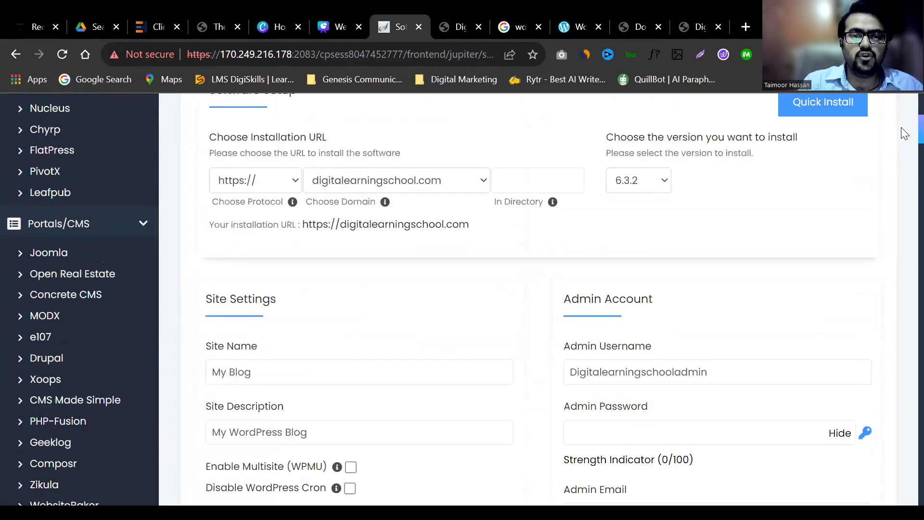
{"action": "scroll", "coordinate": [902, 130], "scroll_direction": "down", "scroll_amount": 4}
{"action": "scroll", "coordinate": [902, 137], "scroll_direction": "up", "scroll_amount": 6}
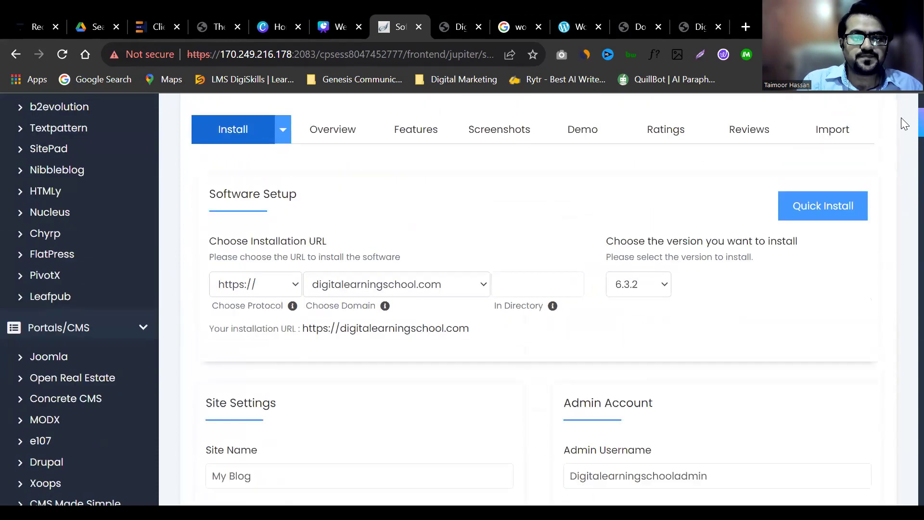
{"action": "scroll", "coordinate": [900, 130], "scroll_direction": "down", "scroll_amount": 5}
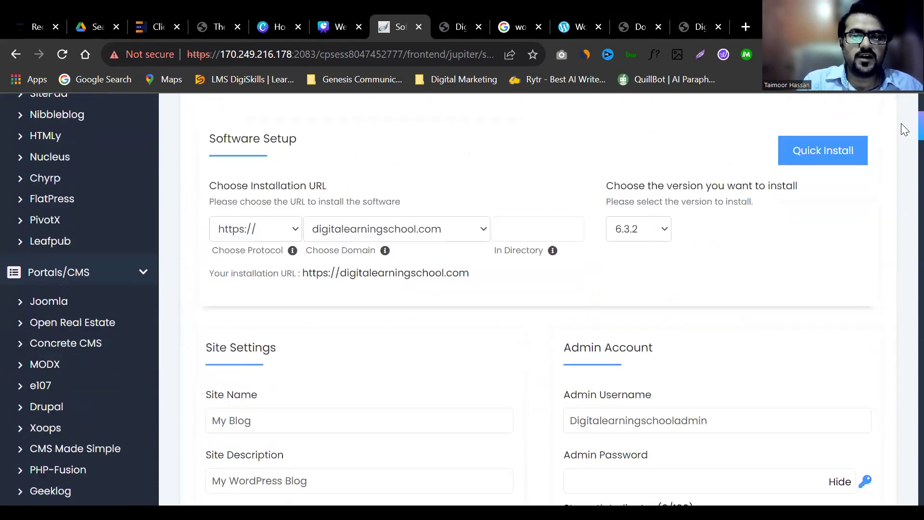
Set the site name to Digital Earning School in the Site Settings section
{"action": "triple_click", "coordinate": [289, 271]}
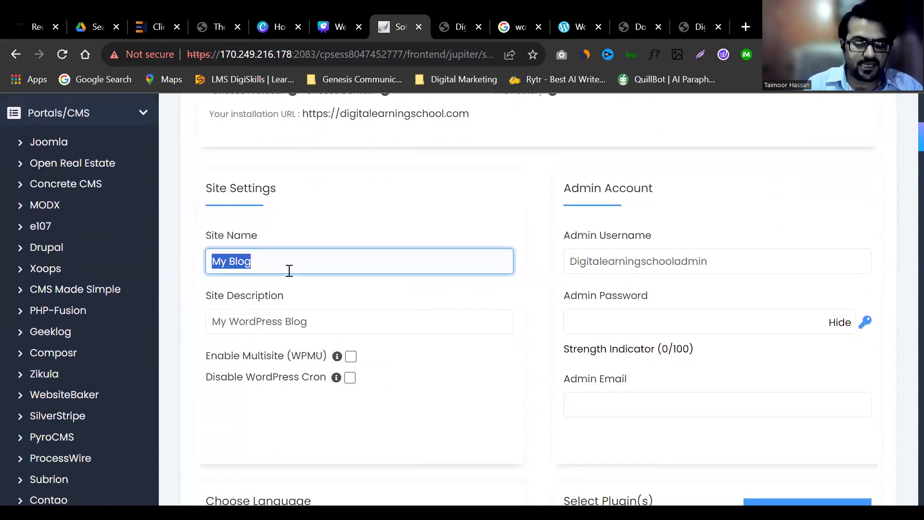
{"action": "type", "text": "Digital Earning School"}
{"action": "left_click", "coordinate": [309, 293]}
Select 6.3.2 as the WordPress version to install in the Software Setup section
{"action": "scroll", "coordinate": [904, 133], "scroll_direction": "up", "scroll_amount": 4}
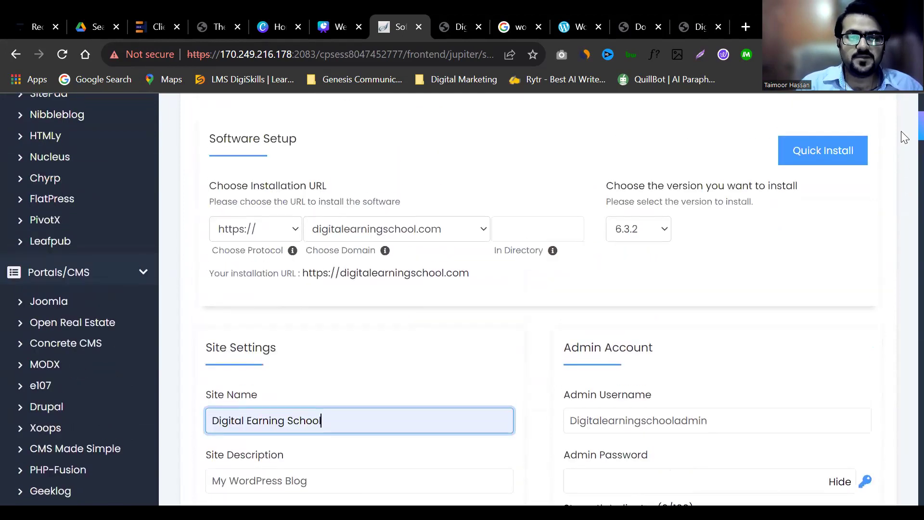
{"action": "scroll", "coordinate": [899, 128], "scroll_direction": "down", "scroll_amount": 3}
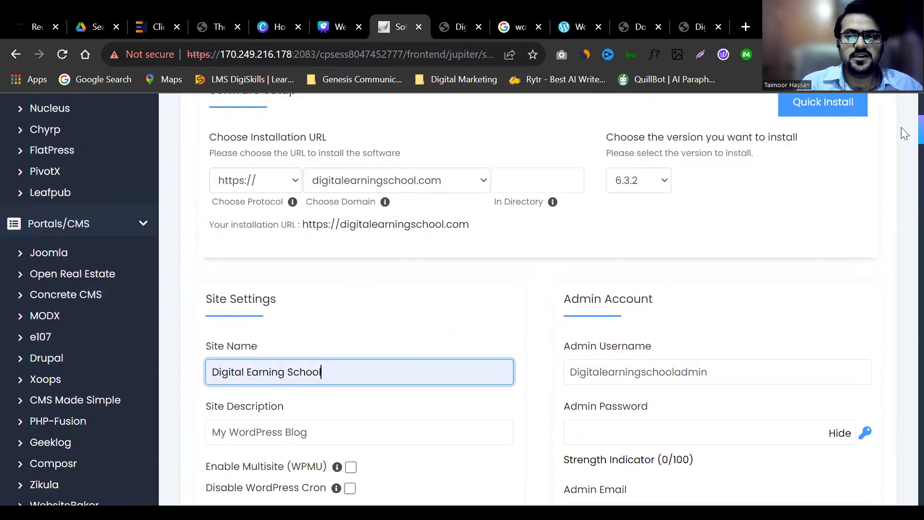
{"action": "scroll", "coordinate": [901, 127], "scroll_direction": "up", "scroll_amount": 3}
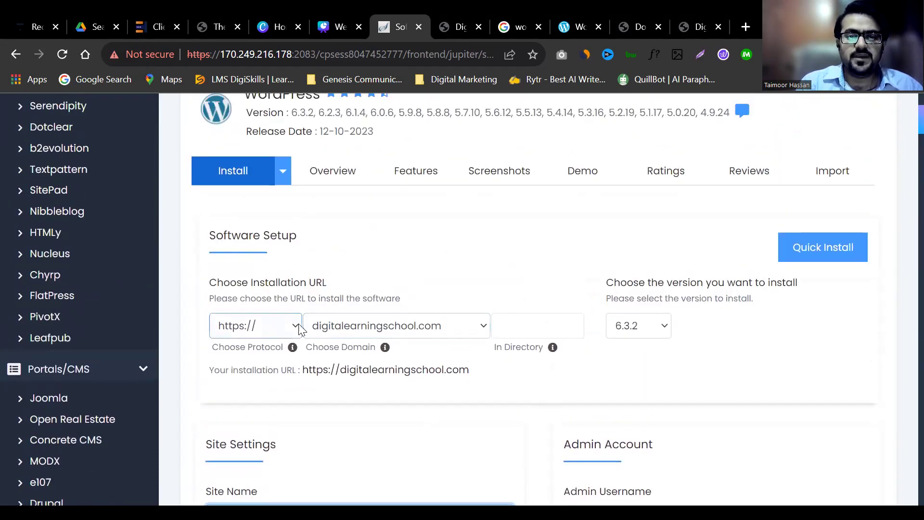
{"action": "left_click", "coordinate": [627, 331]}
{"action": "left_click", "coordinate": [630, 91]}
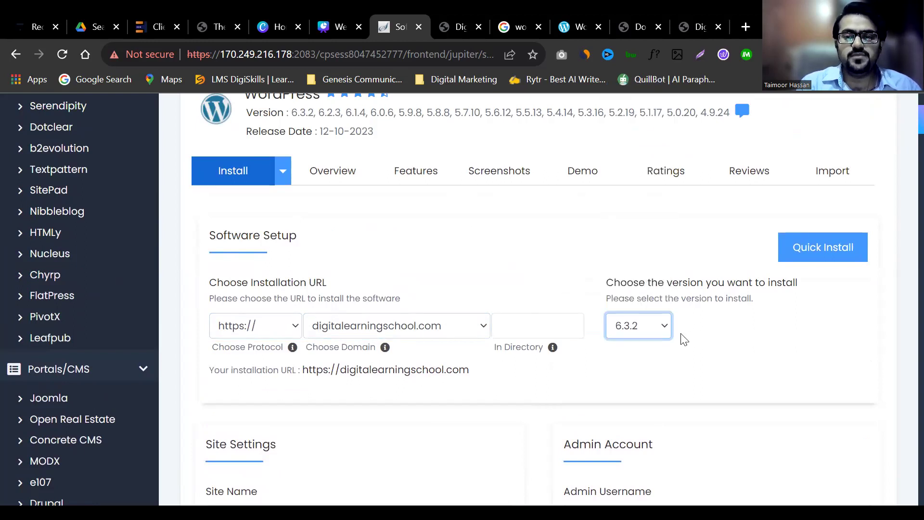
Examine the Site Name and Site Description entries in the Site Settings section
{"action": "scroll", "coordinate": [903, 155], "scroll_direction": "down", "scroll_amount": 5}
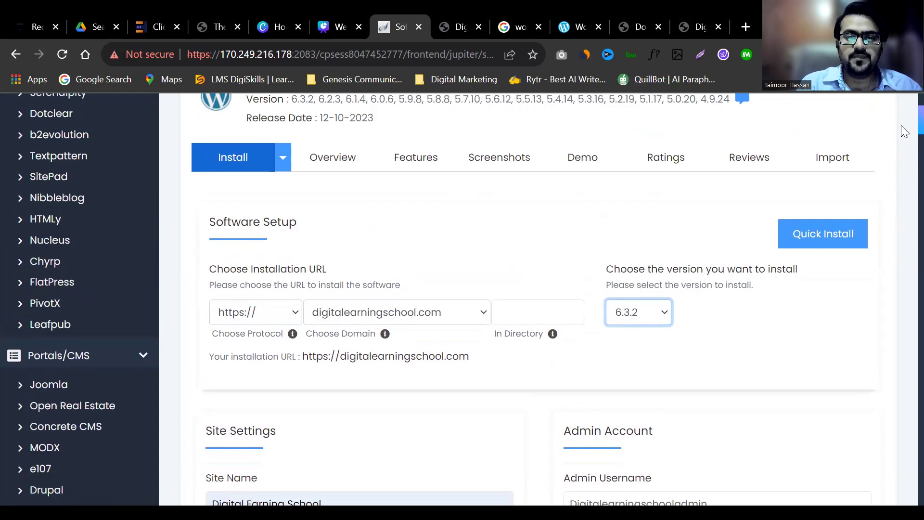
{"action": "left_click", "coordinate": [278, 309]}
{"action": "key", "text": "ctrl+a"}
{"action": "triple_click", "coordinate": [241, 253]}
{"action": "triple_click", "coordinate": [243, 308]}
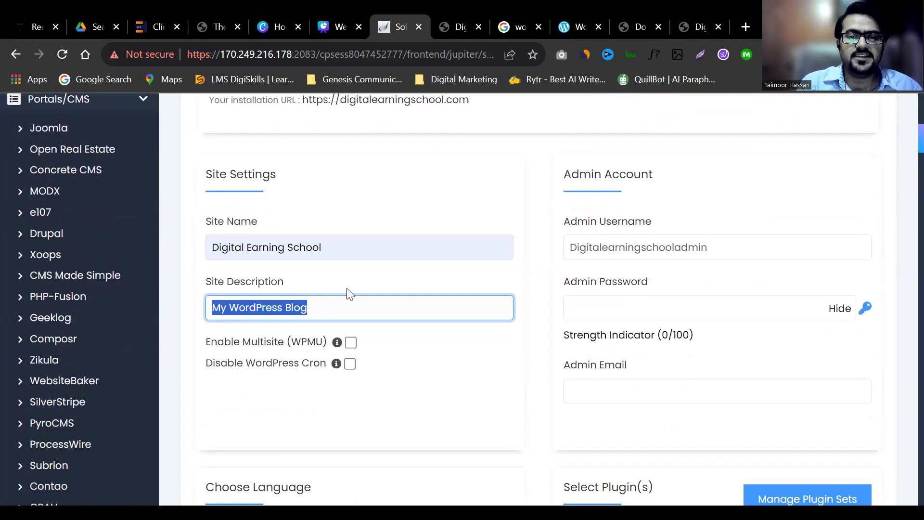
{"action": "triple_click", "coordinate": [259, 250]}
{"action": "triple_click", "coordinate": [267, 304]}
{"action": "left_click", "coordinate": [304, 250]}
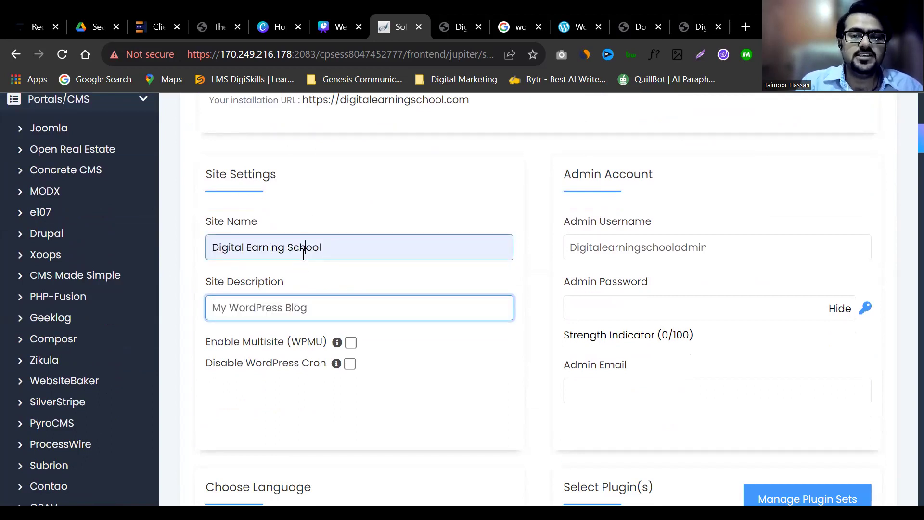
{"action": "triple_click", "coordinate": [303, 251]}
Replace the admin username with ad in the Admin Account section
{"action": "triple_click", "coordinate": [615, 246]}
{"action": "key", "text": "BackSpace"}
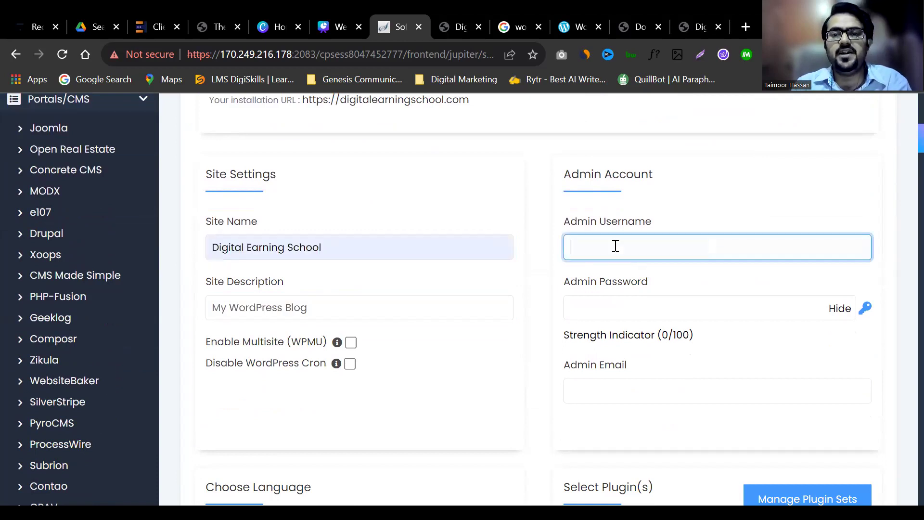
{"action": "left_click", "coordinate": [643, 250]}
{"action": "type", "text": "ad"}
{"action": "key", "text": "Tab"}
{"action": "key", "text": "shift+Tab"}
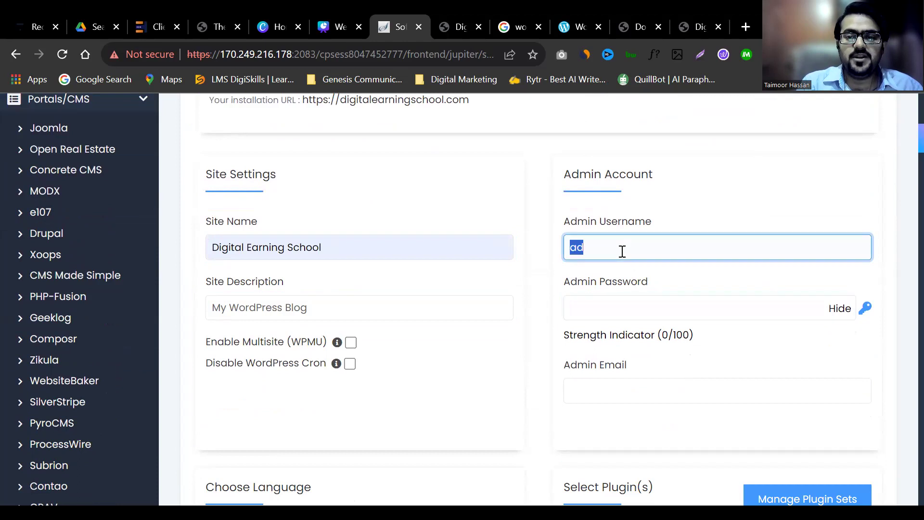
Examine the Admin Email field and the list of languages available for the installation
{"action": "scroll", "coordinate": [905, 154], "scroll_direction": "down", "scroll_amount": 3}
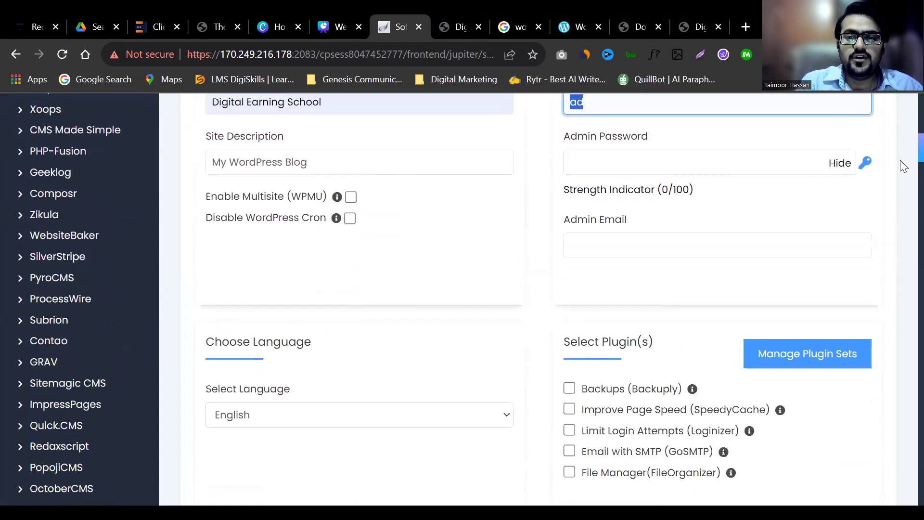
{"action": "left_click", "coordinate": [666, 252]}
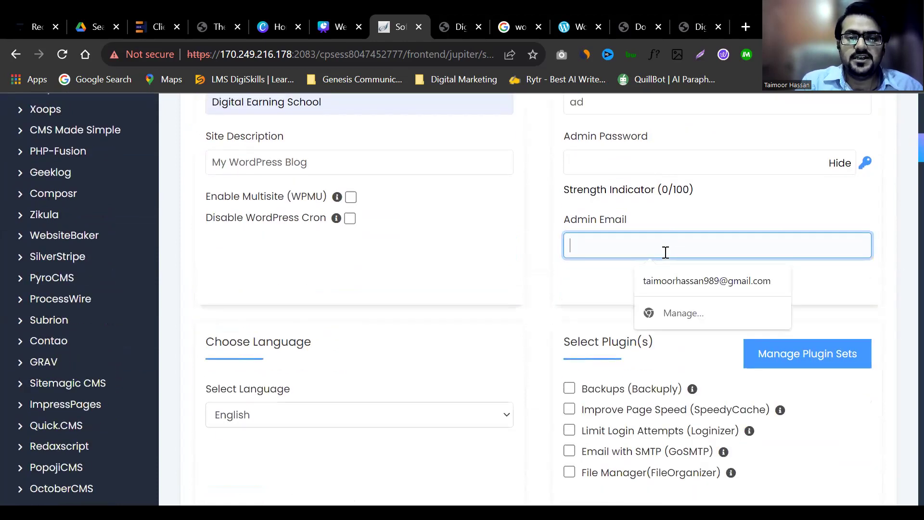
{"action": "scroll", "coordinate": [901, 175], "scroll_direction": "down", "scroll_amount": 5}
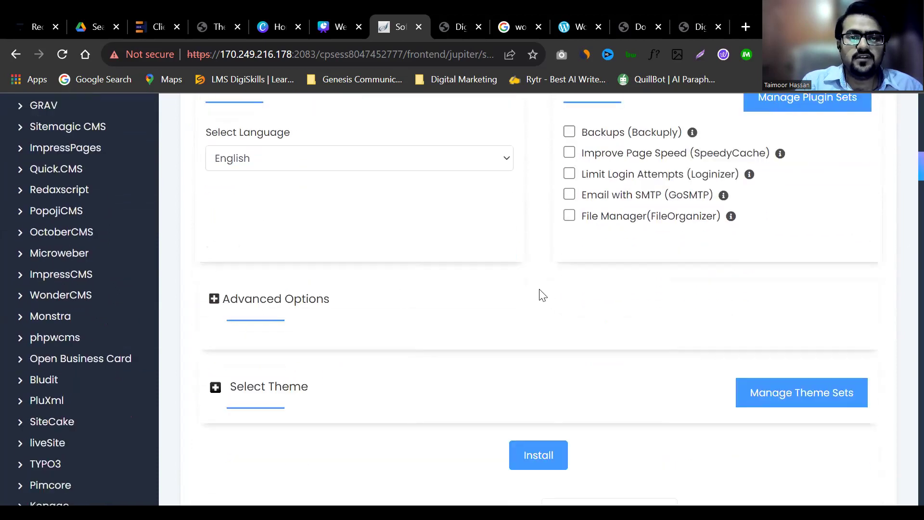
{"action": "left_click", "coordinate": [320, 157]}
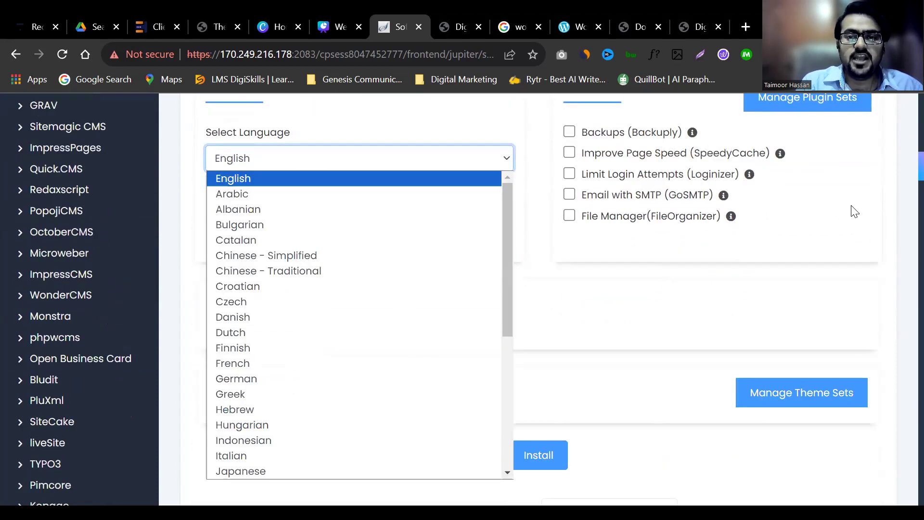
{"action": "left_click", "coordinate": [854, 212]}
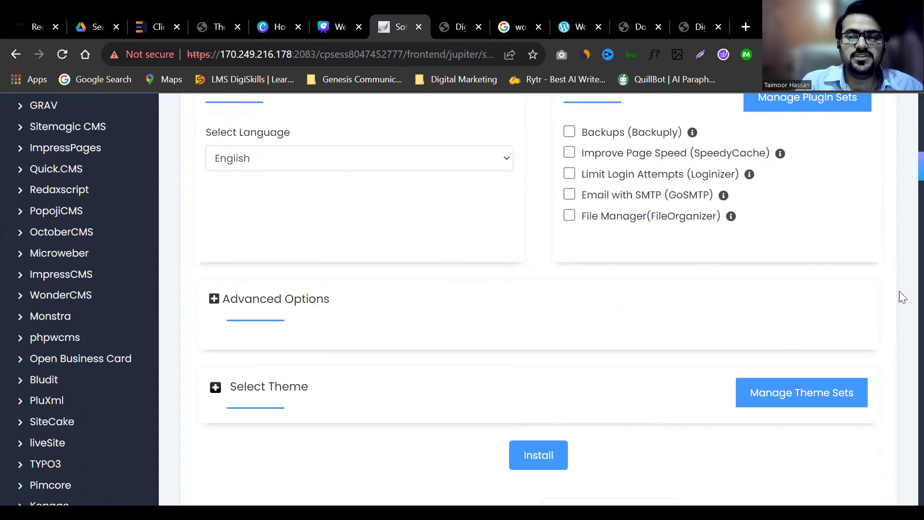
Fill in the suggested email address as the recipient of the installation details below the Install button
{"action": "scroll", "coordinate": [901, 166], "scroll_direction": "down", "scroll_amount": 5}
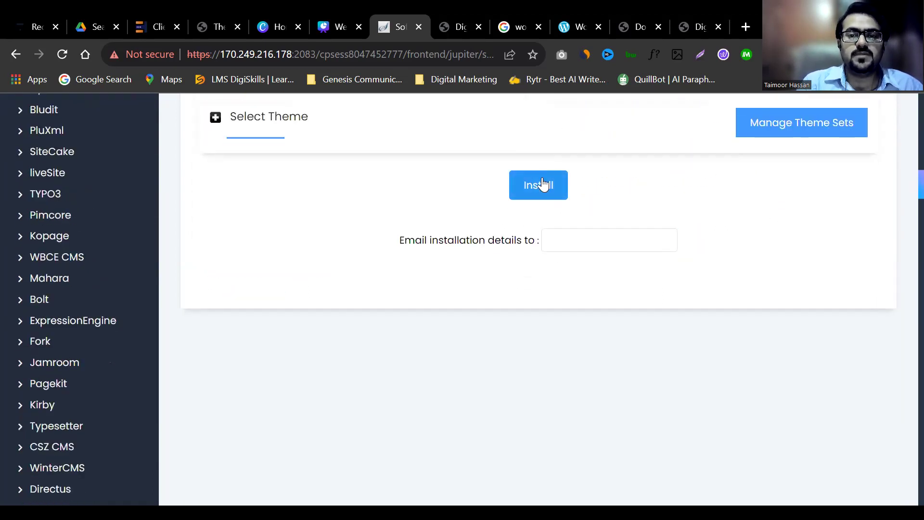
{"action": "left_click", "coordinate": [587, 244]}
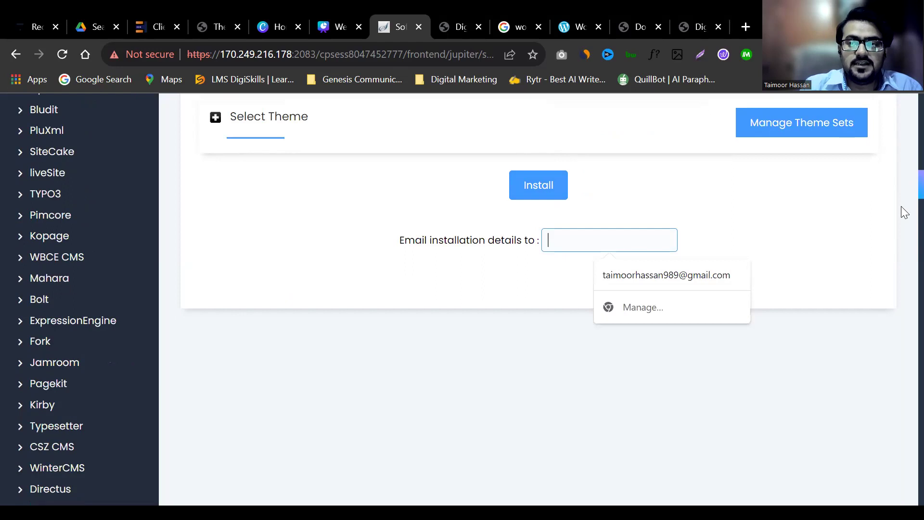
{"action": "left_click", "coordinate": [632, 281]}
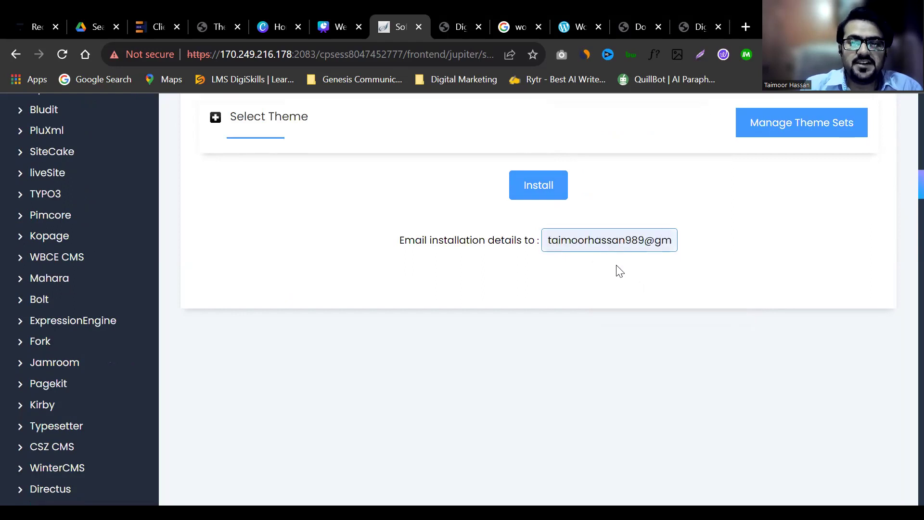
{"action": "triple_click", "coordinate": [456, 241]}
{"action": "left_click", "coordinate": [816, 216]}
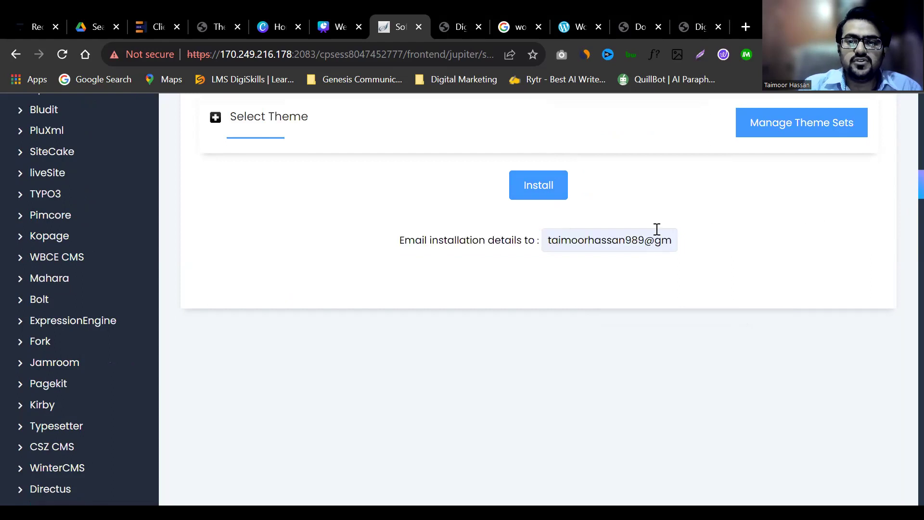
{"action": "left_click", "coordinate": [561, 231]}
{"action": "double_click", "coordinate": [563, 230]}
{"action": "left_click", "coordinate": [526, 273]}
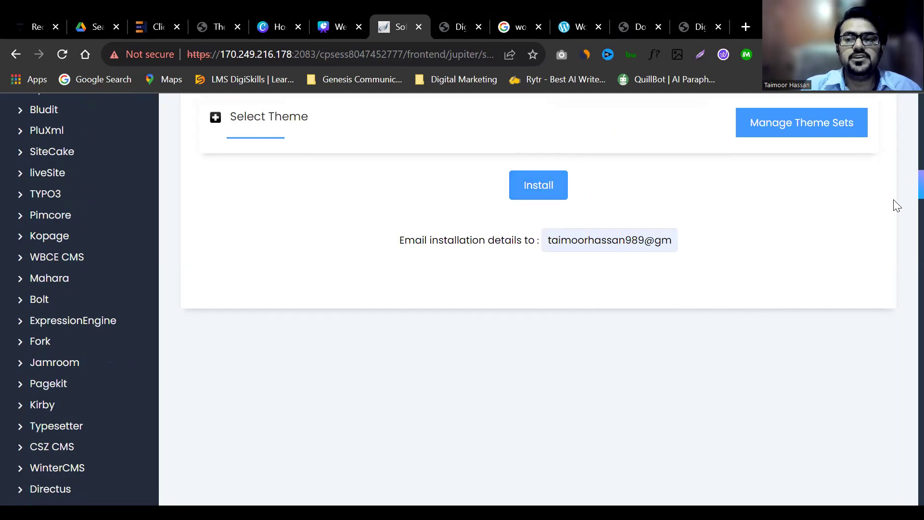
{"action": "scroll", "coordinate": [902, 183], "scroll_direction": "up", "scroll_amount": 3}
{"action": "scroll", "coordinate": [903, 190], "scroll_direction": "down", "scroll_amount": 4}
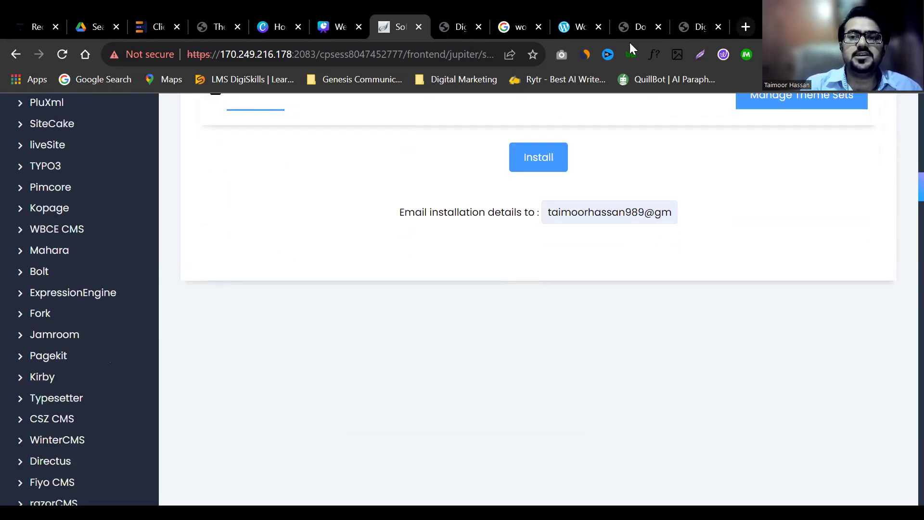
Open digitalearningschool.com in a new browser tab and look through the posts on its home page
{"action": "key", "text": "ctrl+t"}
{"action": "type", "text": "digi"}
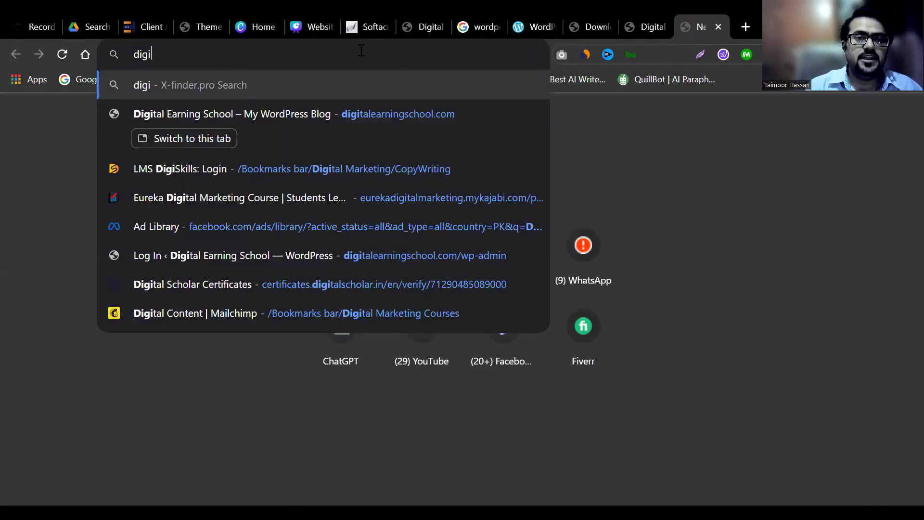
{"action": "key", "text": "BackSpace"}
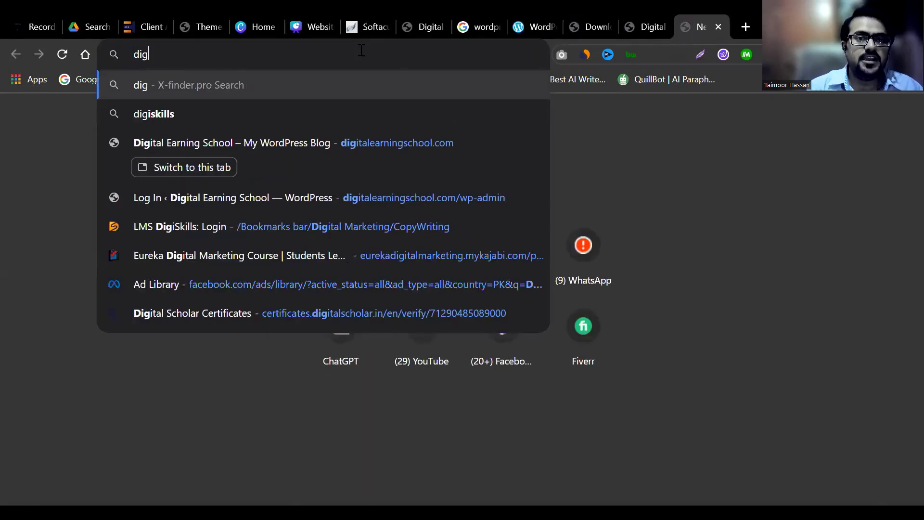
{"action": "key", "text": "Down"}
{"action": "key", "text": "Down"}
{"action": "key", "text": "Return"}
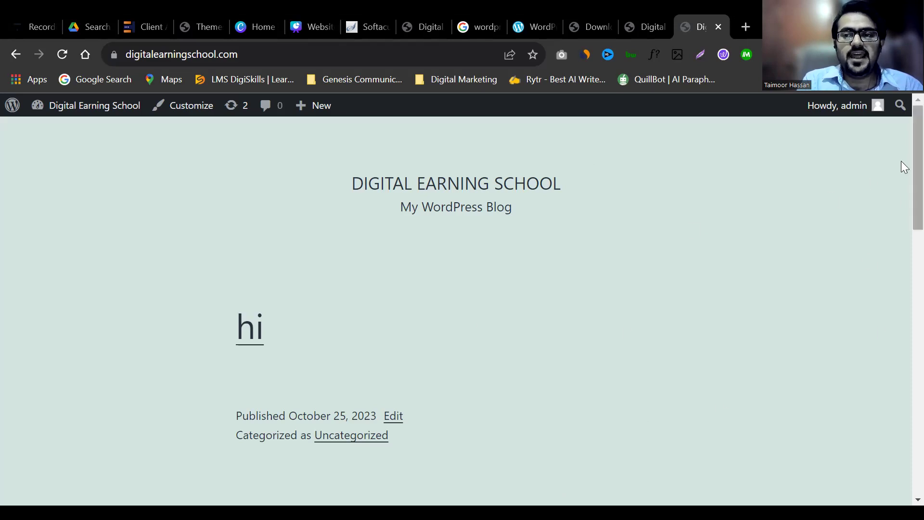
{"action": "scroll", "coordinate": [900, 313], "scroll_direction": "down", "scroll_amount": 15}
{"action": "scroll", "coordinate": [901, 385], "scroll_direction": "up", "scroll_amount": 2}
{"action": "left_click_drag", "start_coordinate": [901, 305], "coordinate": [901, 231]}
{"action": "scroll", "coordinate": [904, 239], "scroll_direction": "up", "scroll_amount": 3}
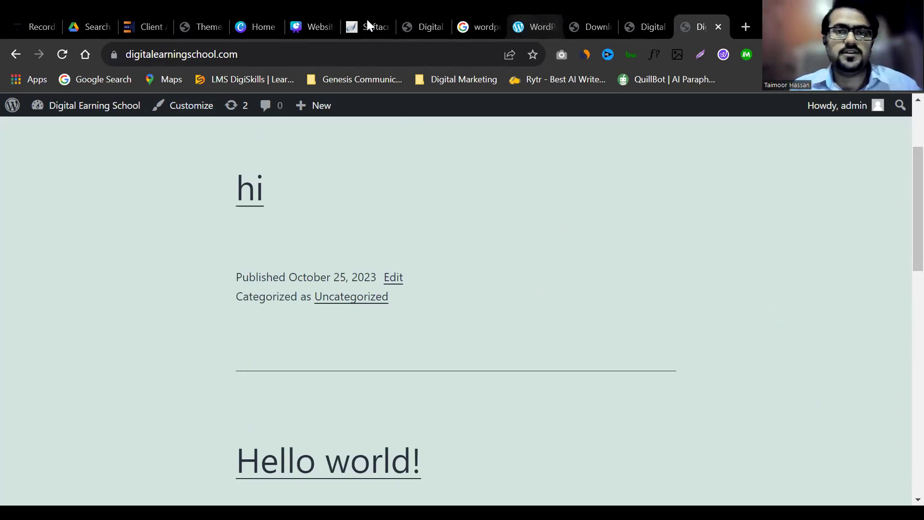
Return to the Softaculous WordPress installation form and review its sections from the Install button back up to the installation URL
{"action": "left_click", "coordinate": [412, 14]}
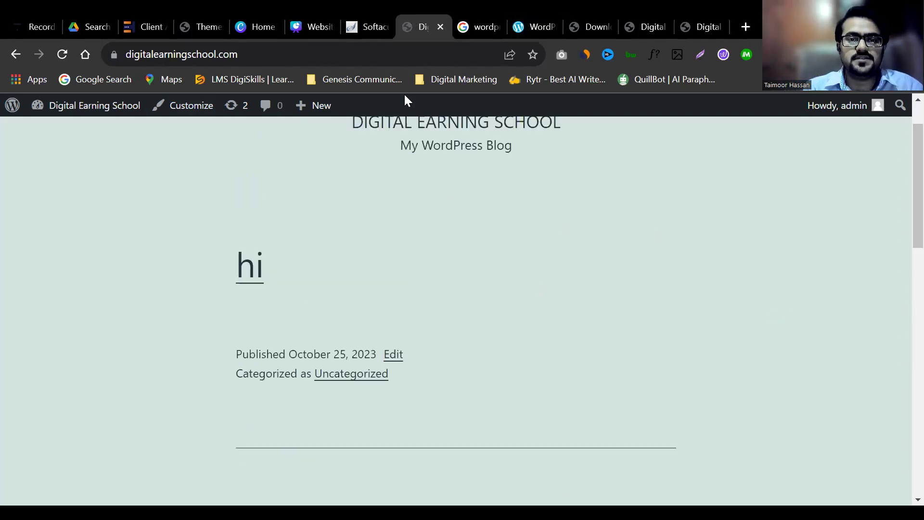
{"action": "left_click", "coordinate": [536, 17]}
{"action": "key", "text": "ctrl+Tab"}
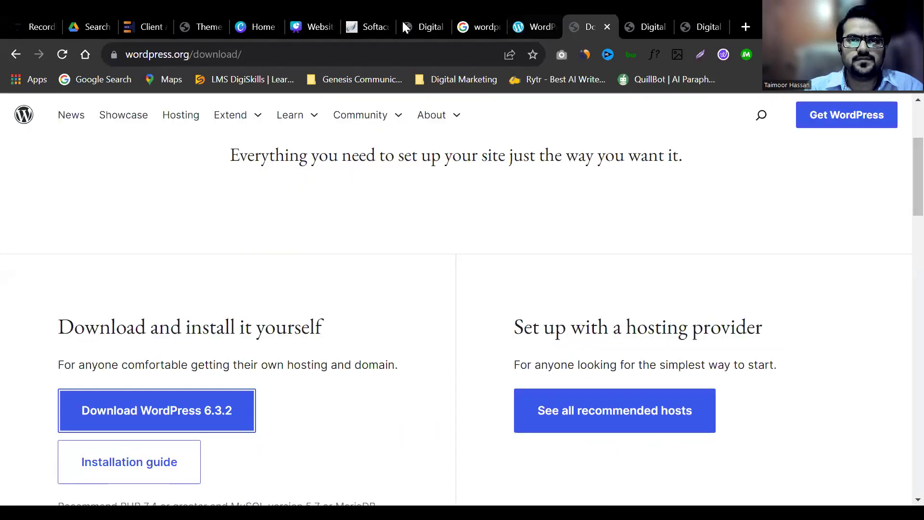
{"action": "left_click", "coordinate": [361, 20]}
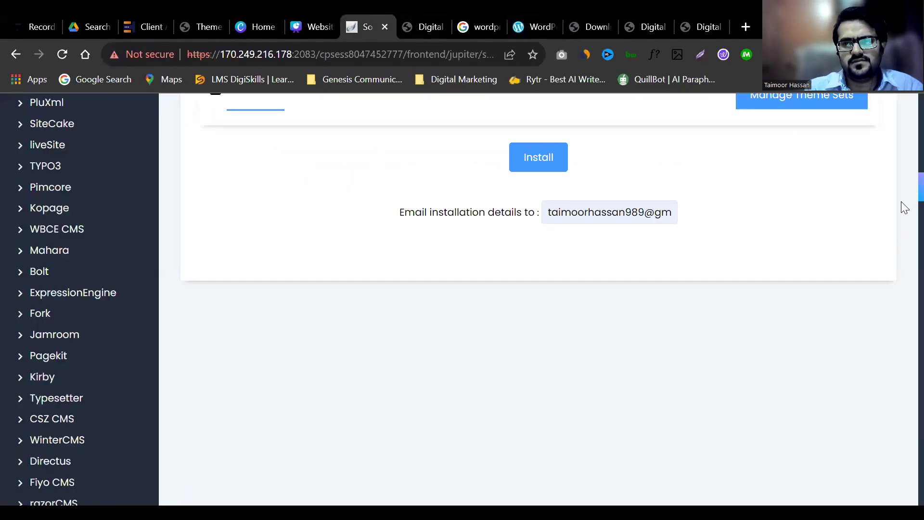
{"action": "scroll", "coordinate": [904, 190], "scroll_direction": "up", "scroll_amount": 3}
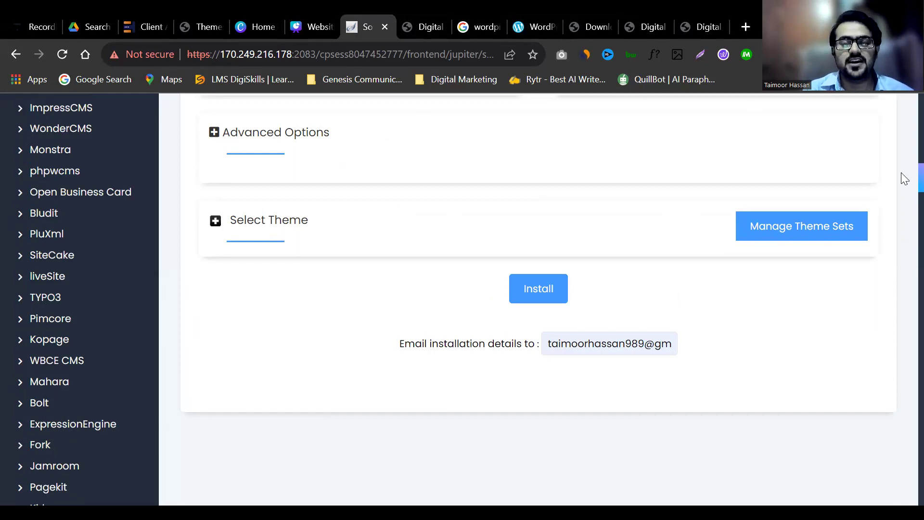
{"action": "scroll", "coordinate": [901, 164], "scroll_direction": "up", "scroll_amount": 3}
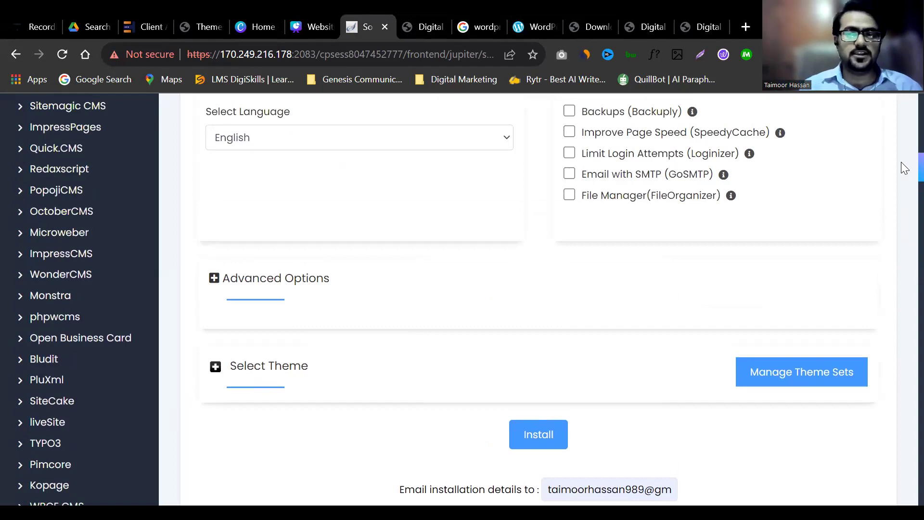
{"action": "scroll", "coordinate": [901, 158], "scroll_direction": "up", "scroll_amount": 3}
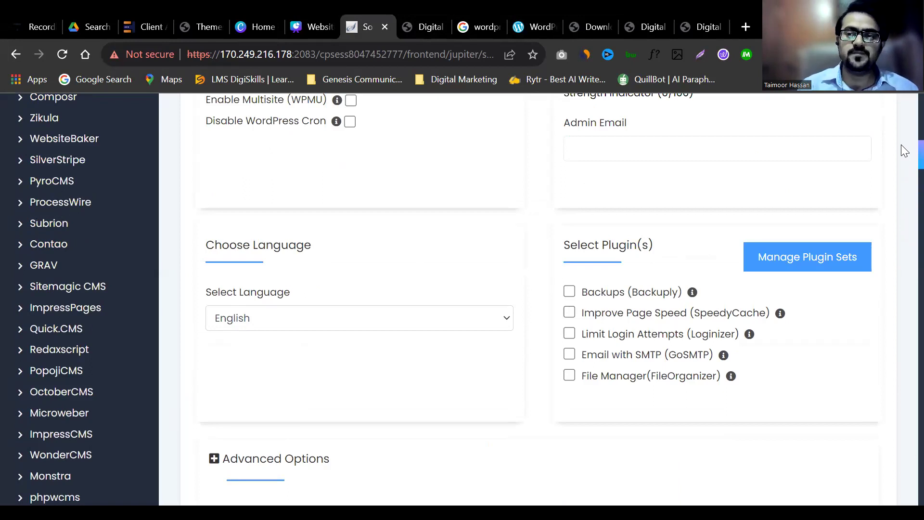
{"action": "scroll", "coordinate": [901, 147], "scroll_direction": "up", "scroll_amount": 4}
{"action": "scroll", "coordinate": [902, 140], "scroll_direction": "down", "scroll_amount": 4}
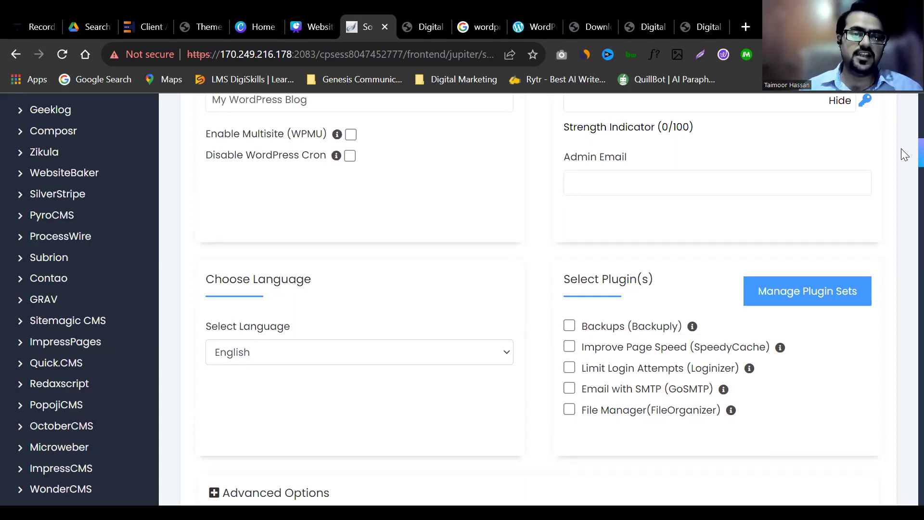
{"action": "scroll", "coordinate": [901, 150], "scroll_direction": "up", "scroll_amount": 1}
{"action": "scroll", "coordinate": [903, 155], "scroll_direction": "down", "scroll_amount": 1}
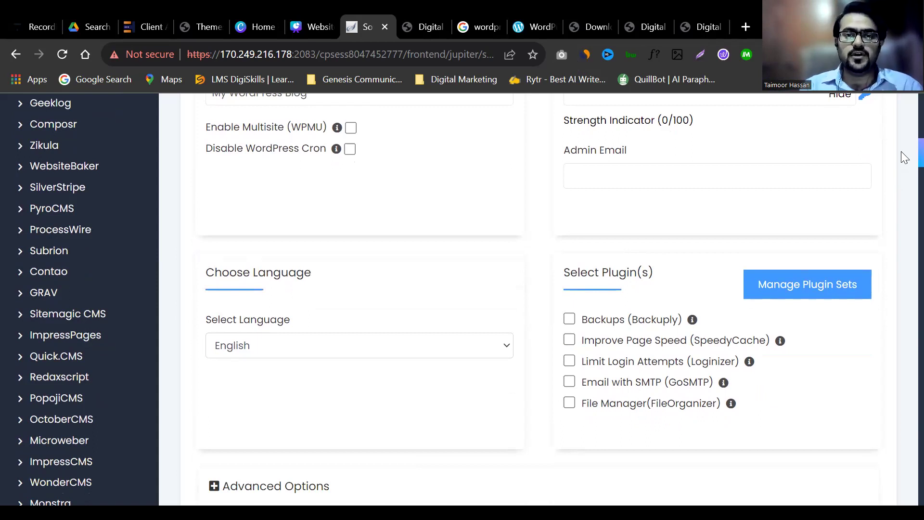
{"action": "scroll", "coordinate": [904, 154], "scroll_direction": "up", "scroll_amount": 2}
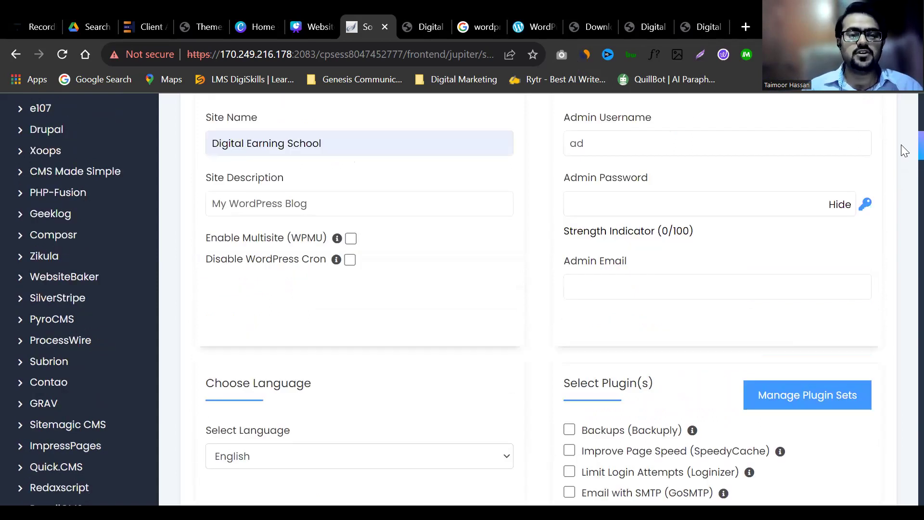
{"action": "scroll", "coordinate": [903, 145], "scroll_direction": "up", "scroll_amount": 4}
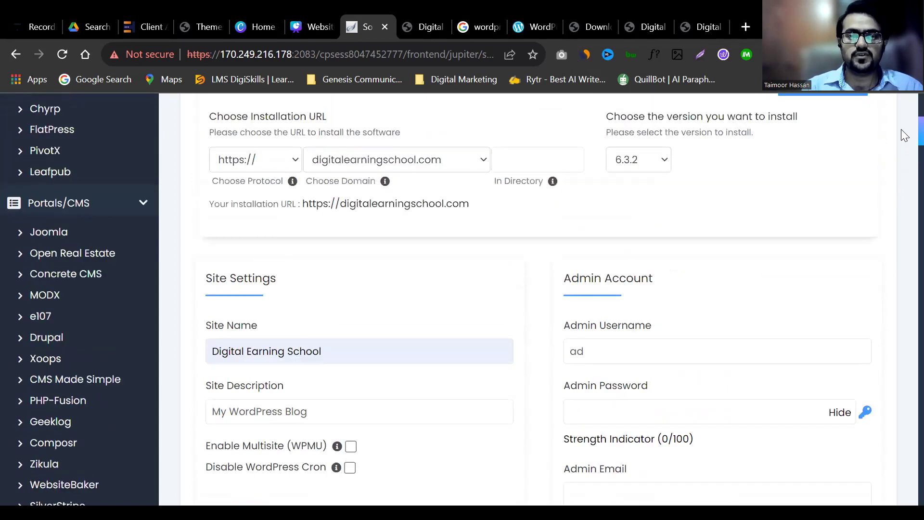
{"action": "scroll", "coordinate": [901, 129], "scroll_direction": "up", "scroll_amount": 1}
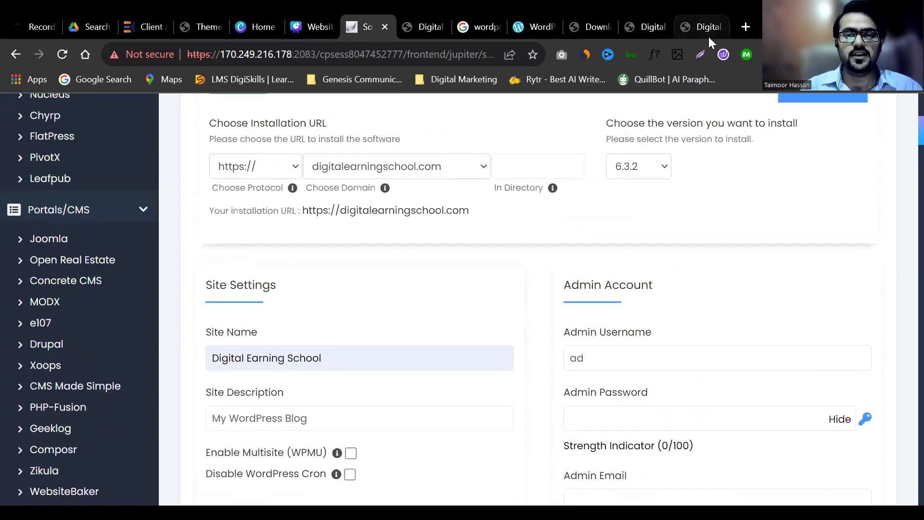
Show the already open digitalearningschool.com site and highlight its full web address
{"action": "left_click", "coordinate": [648, 27]}
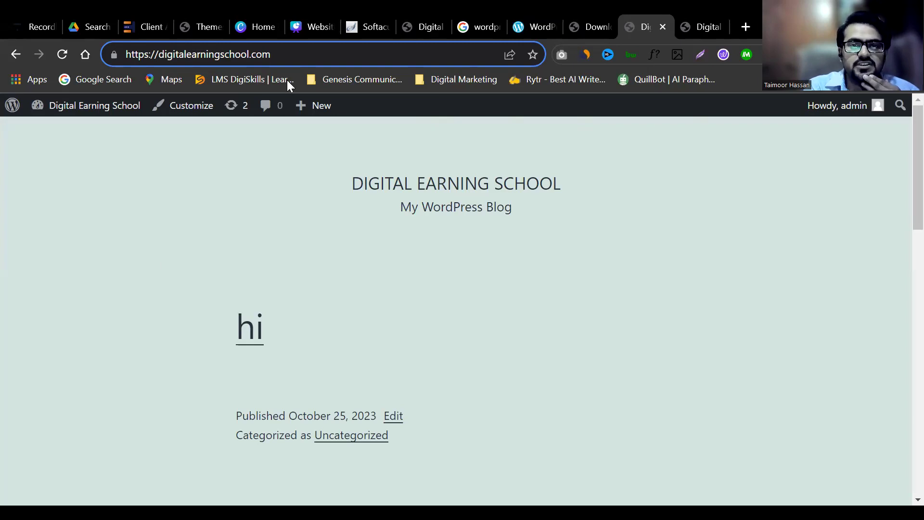
{"action": "key", "text": "ctrl+l"}
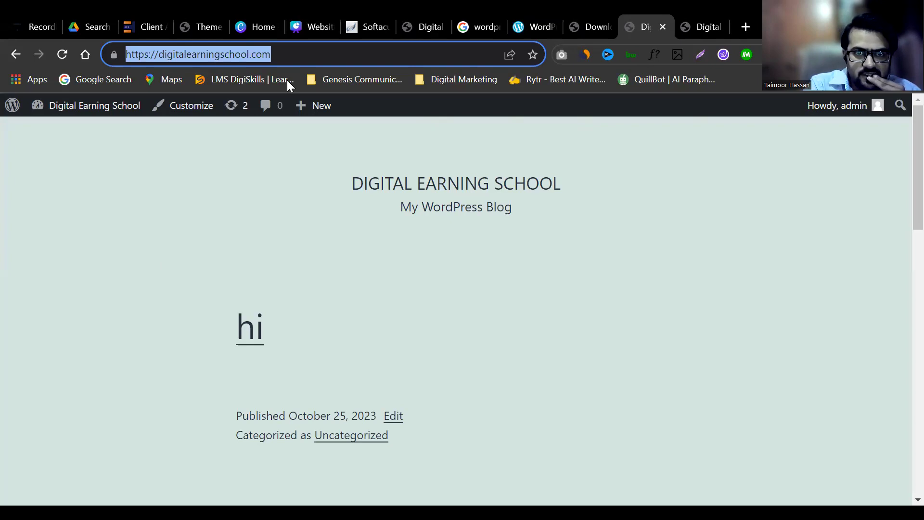
{"action": "left_click", "coordinate": [676, 166]}
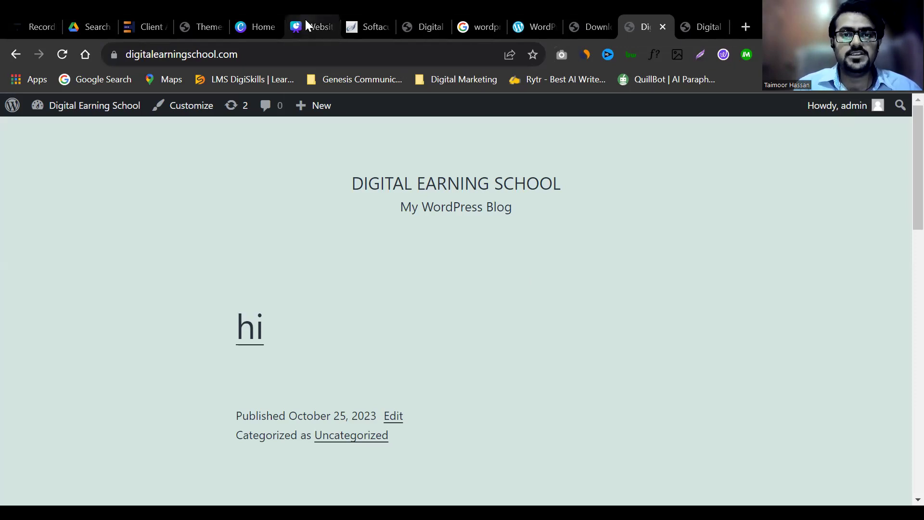
Switch to the Canva presentation and highlight the Content & Setting and Appearance bullets under the website creation heading on page 74
{"action": "mouse_move", "coordinate": [305, 20]}
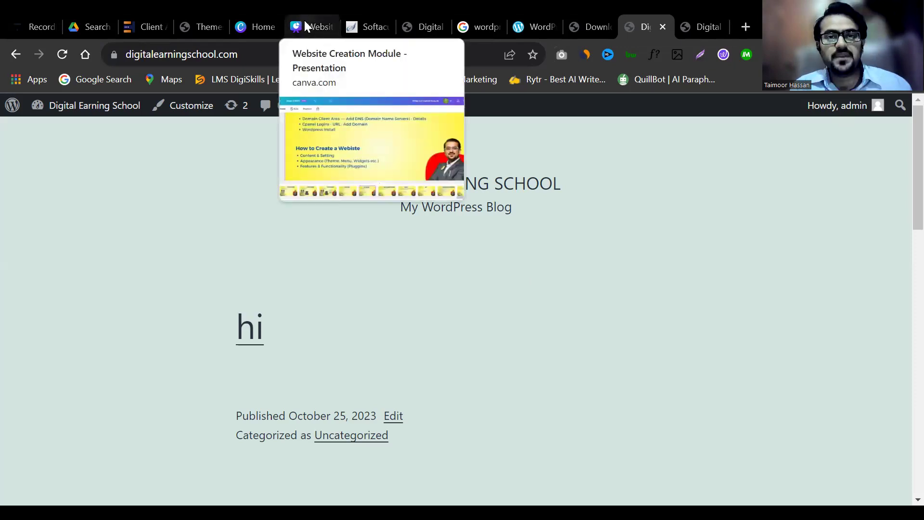
{"action": "left_click", "coordinate": [304, 20]}
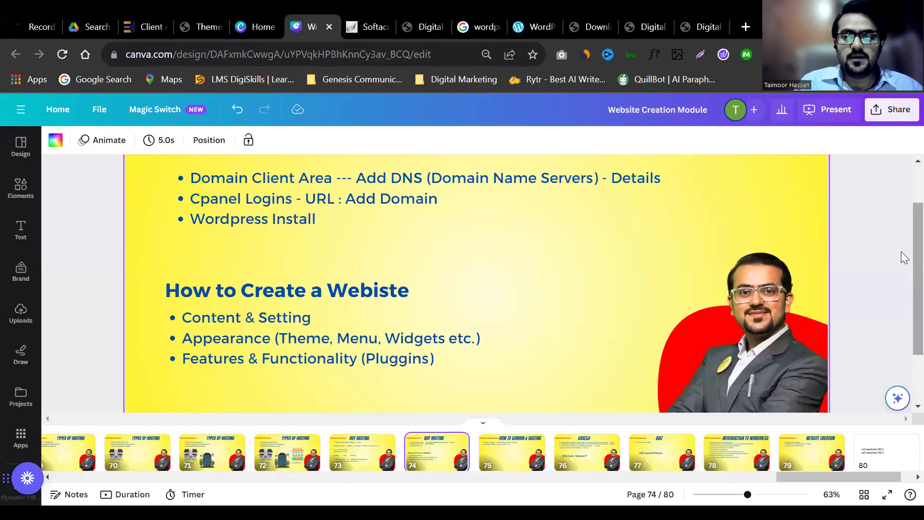
{"action": "scroll", "coordinate": [905, 255], "scroll_direction": "down", "scroll_amount": 1}
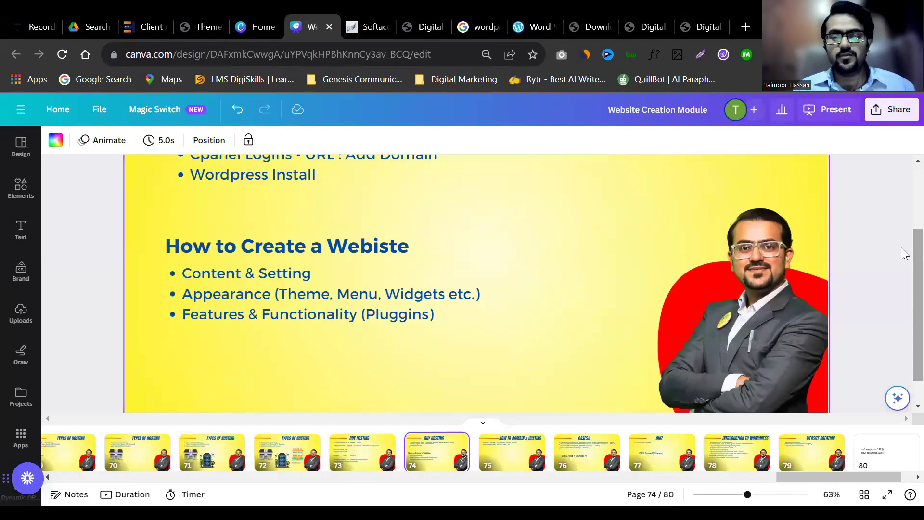
{"action": "left_click", "coordinate": [289, 279]}
{"action": "double_click", "coordinate": [288, 279]}
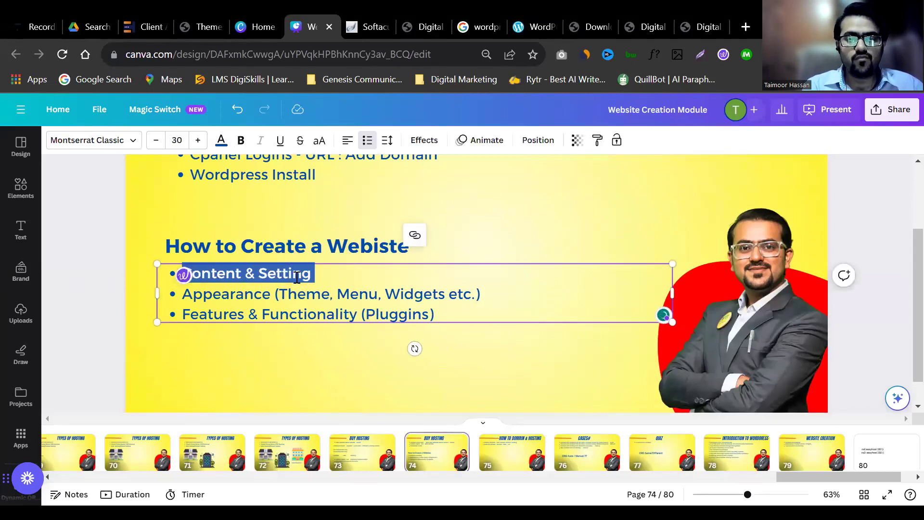
{"action": "triple_click", "coordinate": [265, 294]}
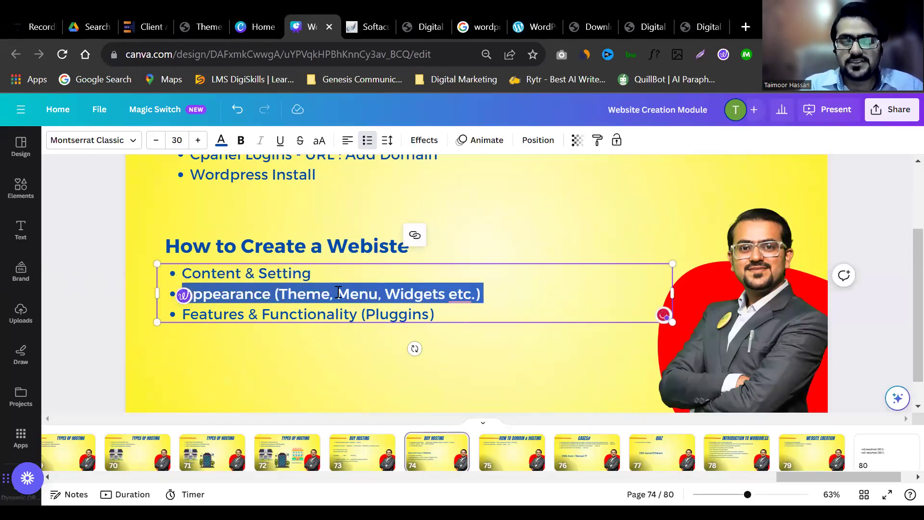
Open the IDM Pakistan student dashboard at lms.idmpakistan.pk in a new browser tab and sign out of the account
{"action": "left_click", "coordinate": [700, 26]}
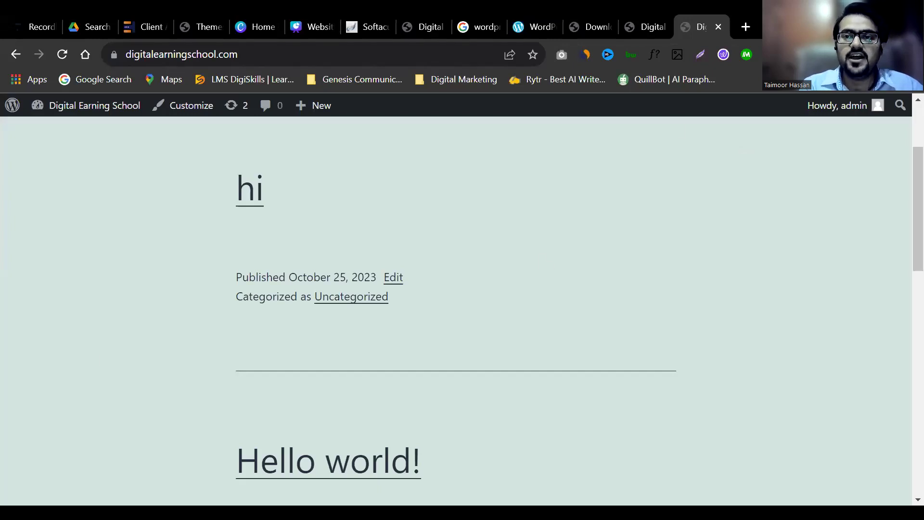
{"action": "left_click", "coordinate": [745, 27]}
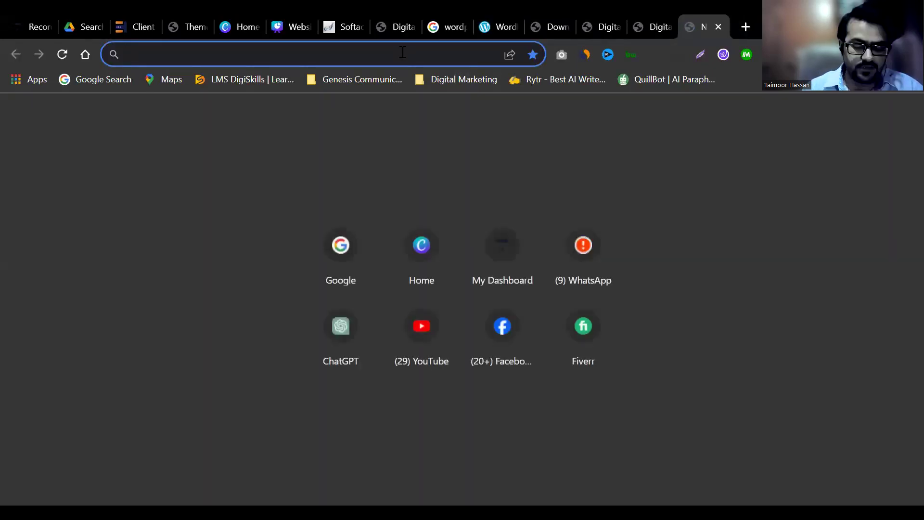
{"action": "type", "text": "idm"}
{"action": "key", "text": "Return"}
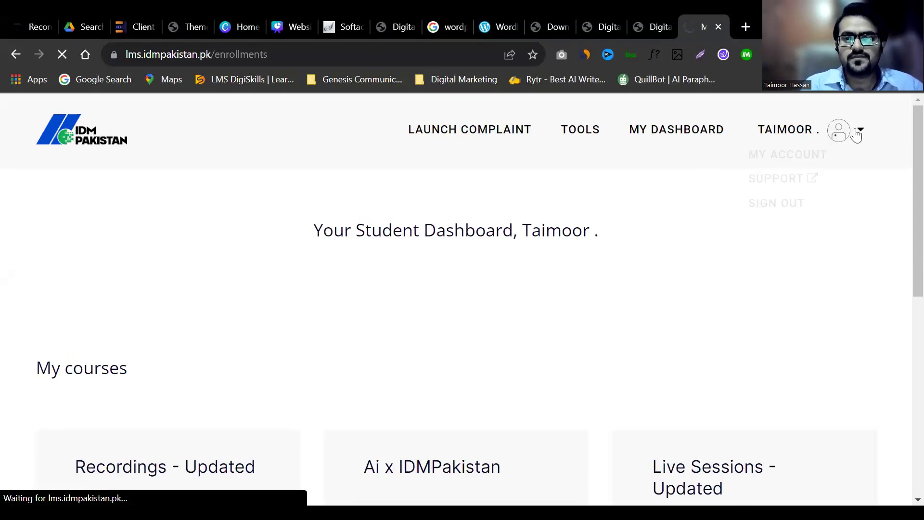
{"action": "mouse_move", "coordinate": [827, 149]}
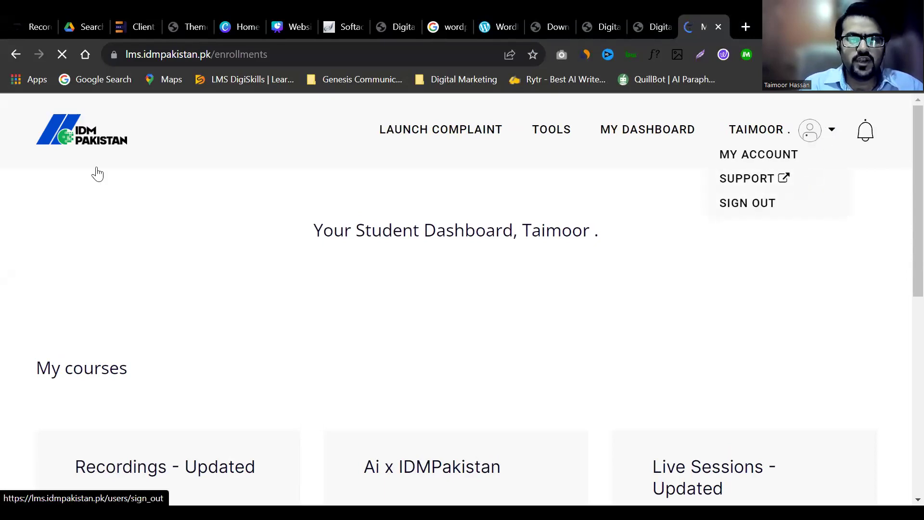
{"action": "left_click", "coordinate": [93, 139]}
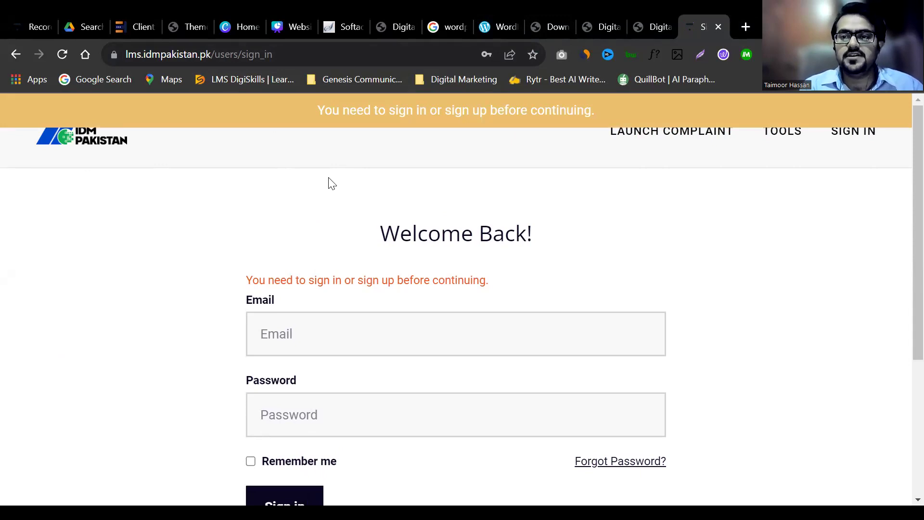
Shorten the LMS sign-in address to idmpakistan.pk by removing its lms subdomain and page path, and load the main website
{"action": "left_click", "coordinate": [61, 136]}
{"action": "left_click", "coordinate": [144, 54]}
{"action": "left_click", "coordinate": [143, 54]}
{"action": "key", "text": "ctrl+shift+Right"}
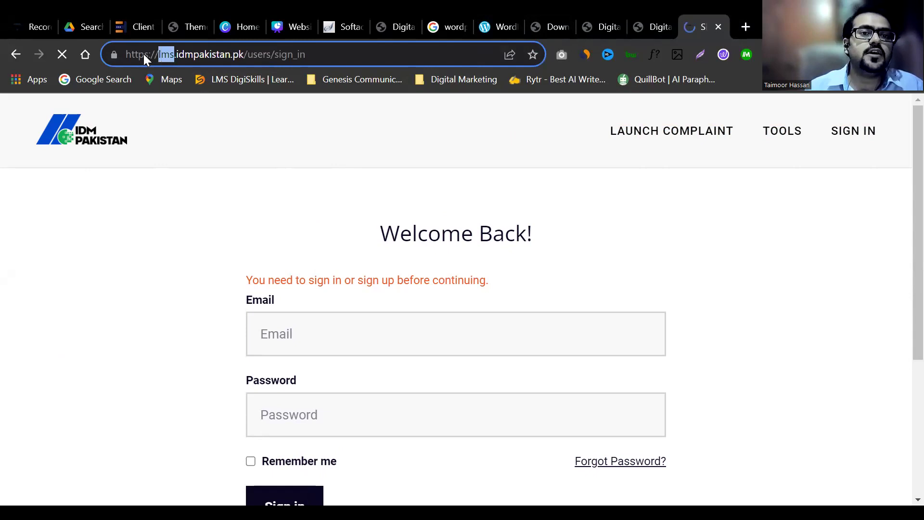
{"action": "key", "text": "BackSpace"}
{"action": "key", "text": "shift+End"}
{"action": "key", "text": "BackSpace"}
{"action": "key", "text": "Return"}
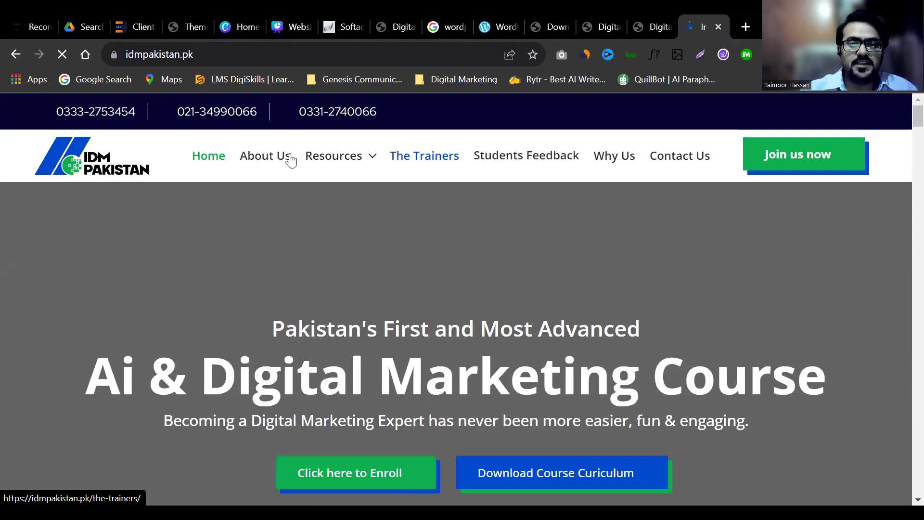
Examine the idmpakistan.pk home page as a website example, including its navigation menu, footer and welcome section
{"action": "mouse_move", "coordinate": [371, 160]}
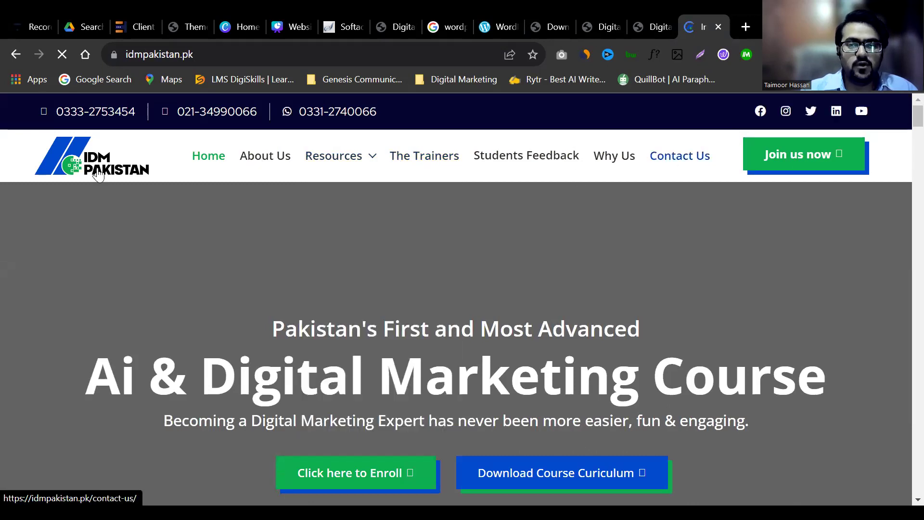
{"action": "left_click", "coordinate": [358, 473]}
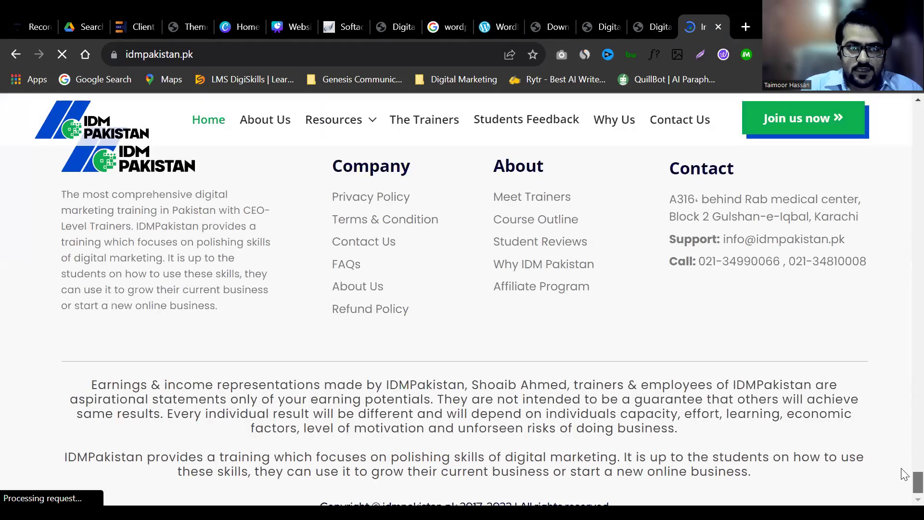
{"action": "scroll", "coordinate": [903, 474], "scroll_direction": "up", "scroll_amount": 5}
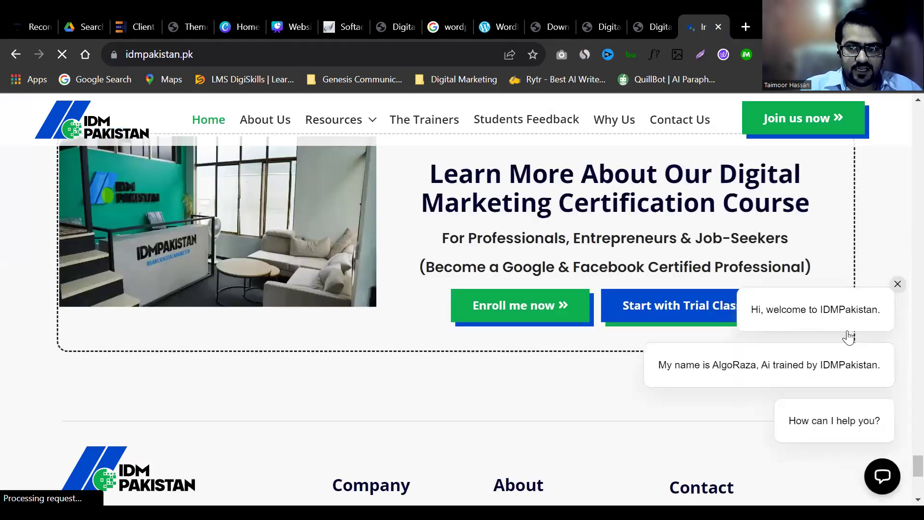
{"action": "scroll", "coordinate": [902, 447], "scroll_direction": "up", "scroll_amount": 3}
{"action": "left_click_drag", "start_coordinate": [902, 426], "coordinate": [901, 134]}
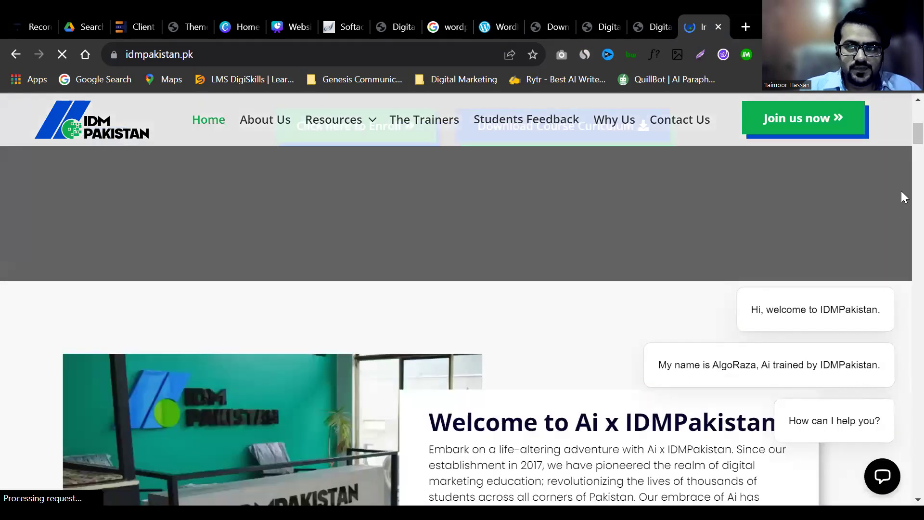
{"action": "scroll", "coordinate": [236, 199], "scroll_direction": "down", "scroll_amount": 4}
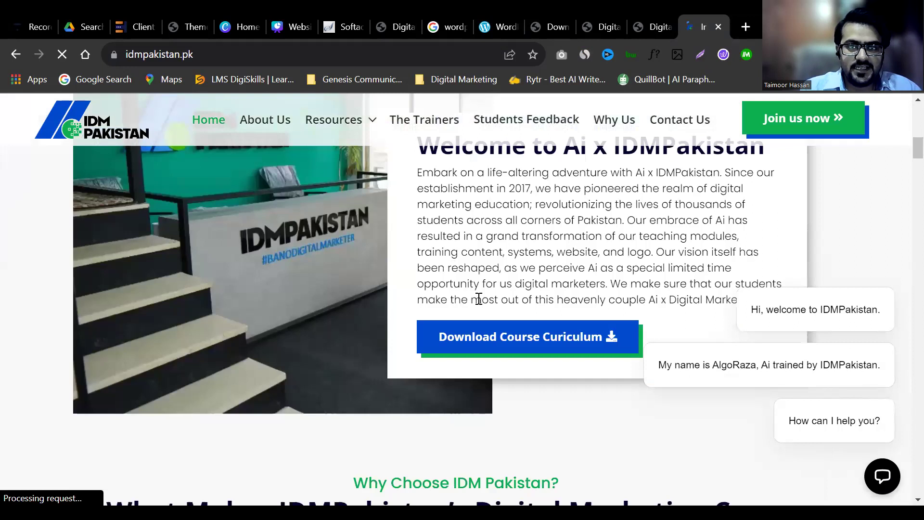
Switch to the open digitalearningschool.com site and highlight the domain name in its web address
{"action": "scroll", "coordinate": [903, 141], "scroll_direction": "up", "scroll_amount": 1}
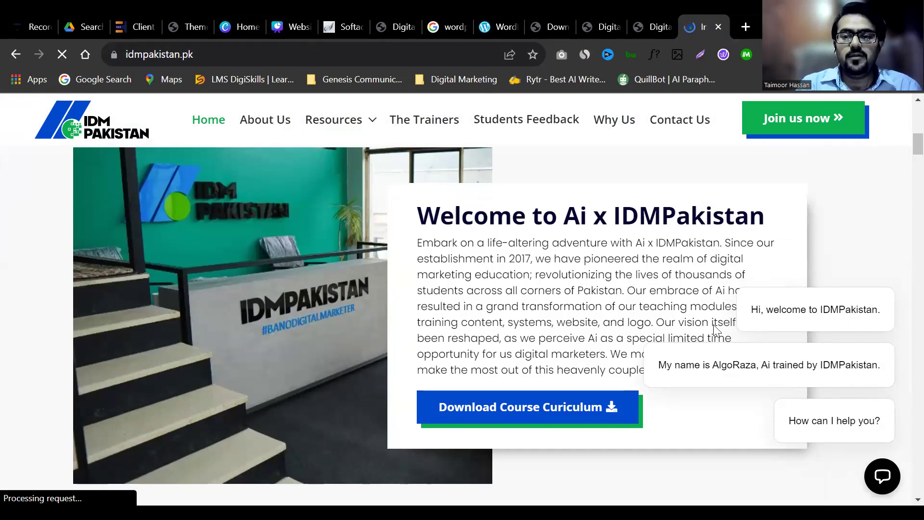
{"action": "left_click", "coordinate": [493, 20]}
{"action": "left_click", "coordinate": [596, 20]}
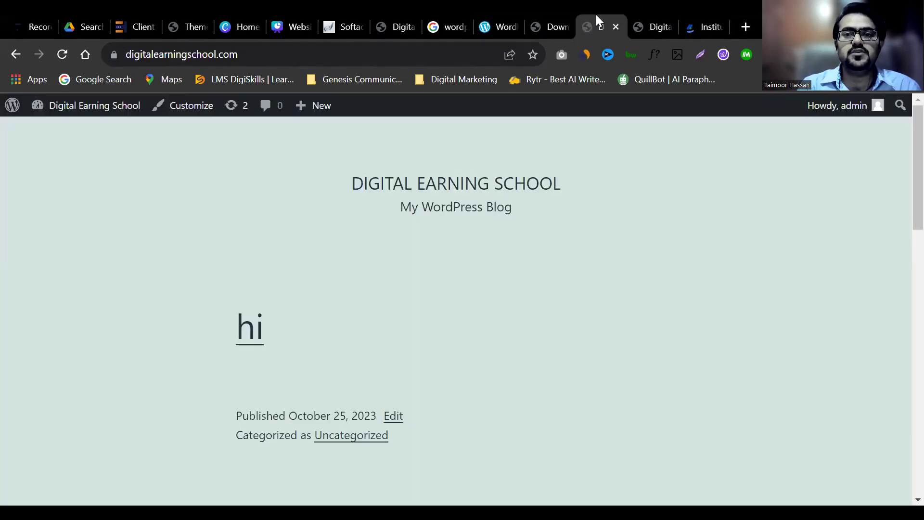
{"action": "left_click", "coordinate": [305, 58]}
{"action": "left_click", "coordinate": [348, 52]}
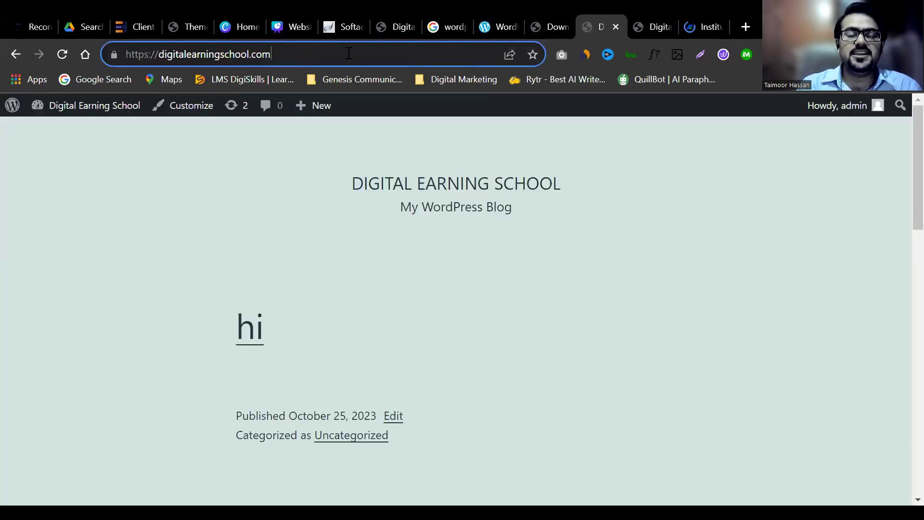
{"action": "triple_click", "coordinate": [230, 54]}
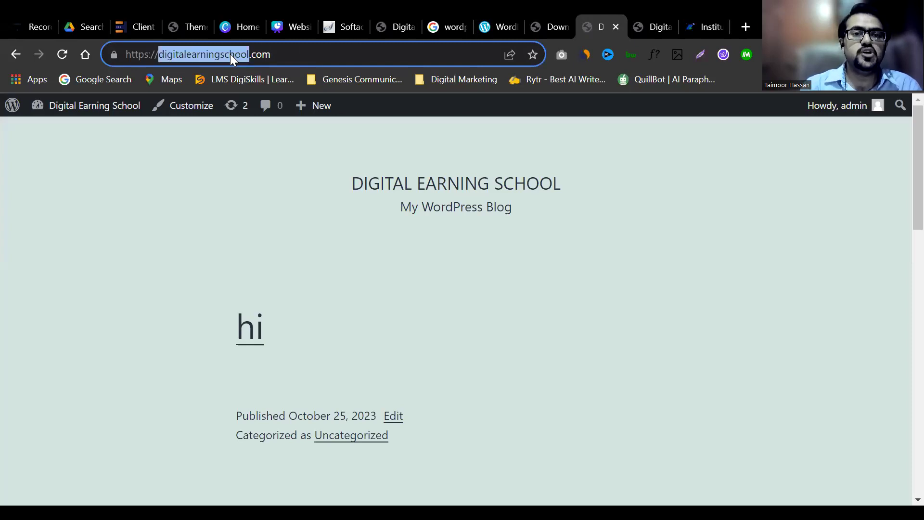
Append /wp-admin to the digitalearningschool.com address and load the WordPress admin area
{"action": "left_click", "coordinate": [288, 52]}
{"action": "type", "text": "/"}
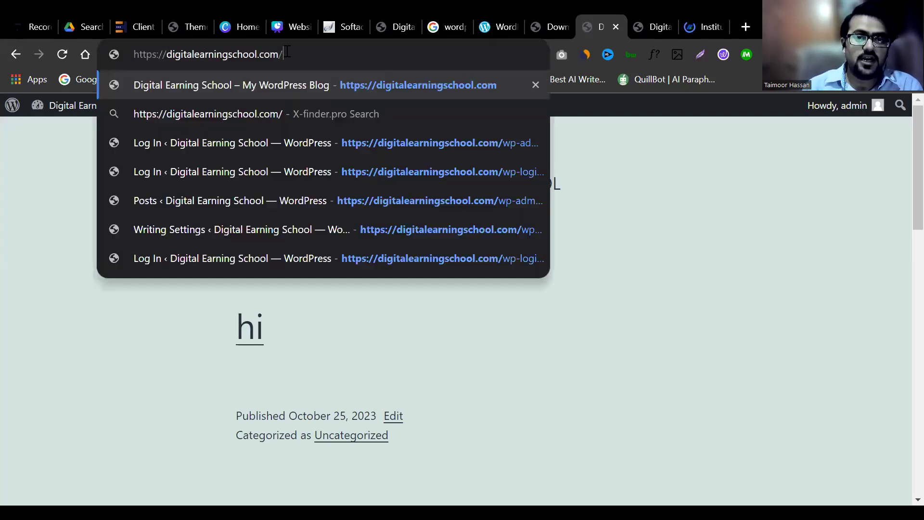
{"action": "type", "text": "wp"}
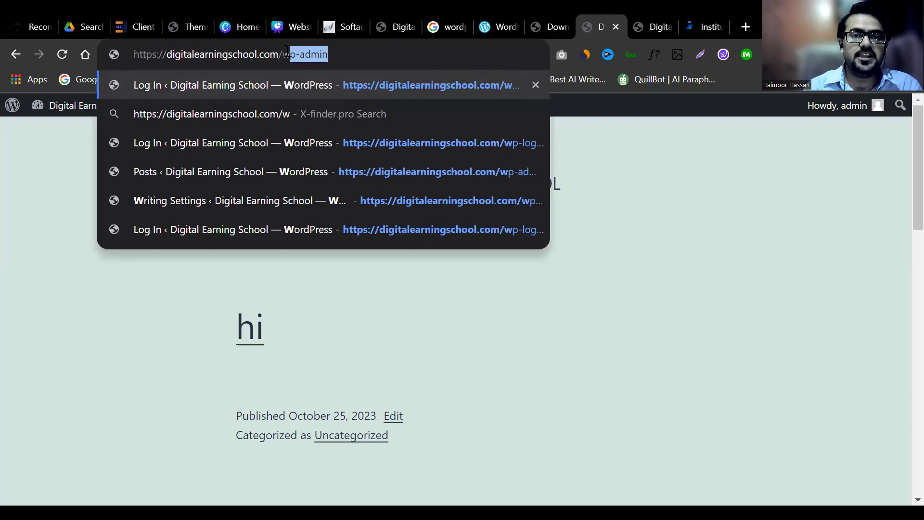
{"action": "left_click", "coordinate": [345, 53]}
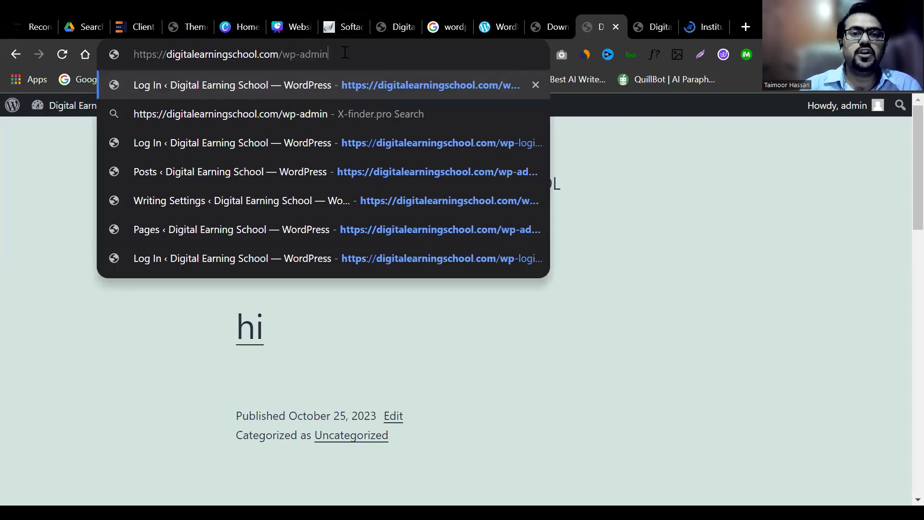
{"action": "double_click", "coordinate": [199, 54]}
{"action": "key", "text": "ctrl+a"}
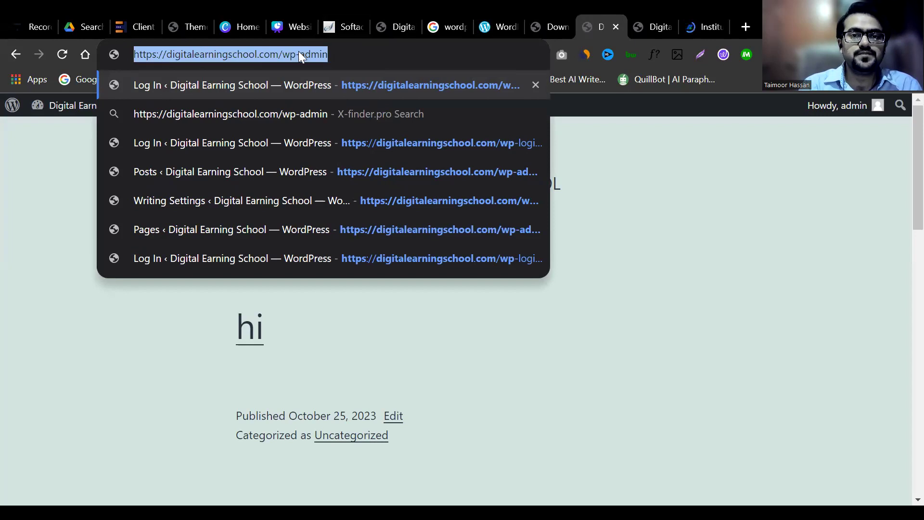
{"action": "left_click", "coordinate": [335, 54]}
{"action": "key", "text": "Return"}
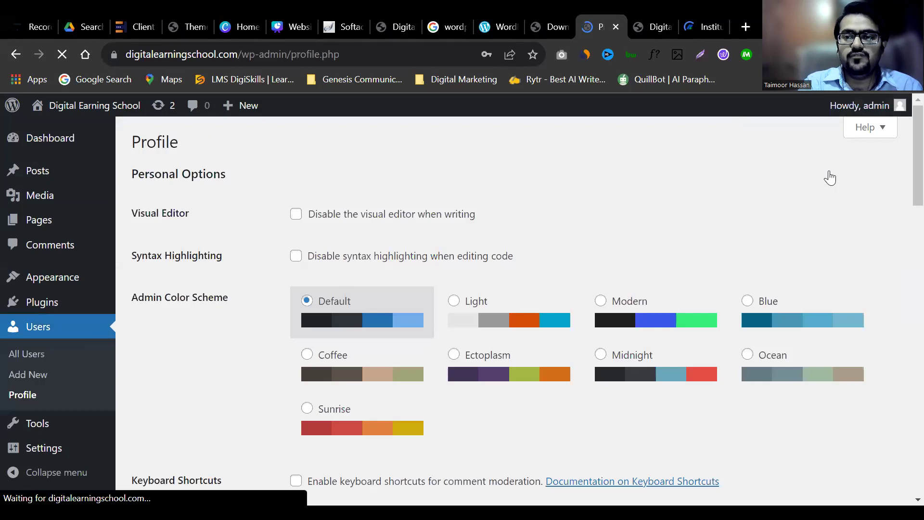
Log out of the WordPress admin account, glance at the open public sites and return to the WordPress login page
{"action": "mouse_move", "coordinate": [762, 131]}
{"action": "key", "text": "ctrl+Tab"}
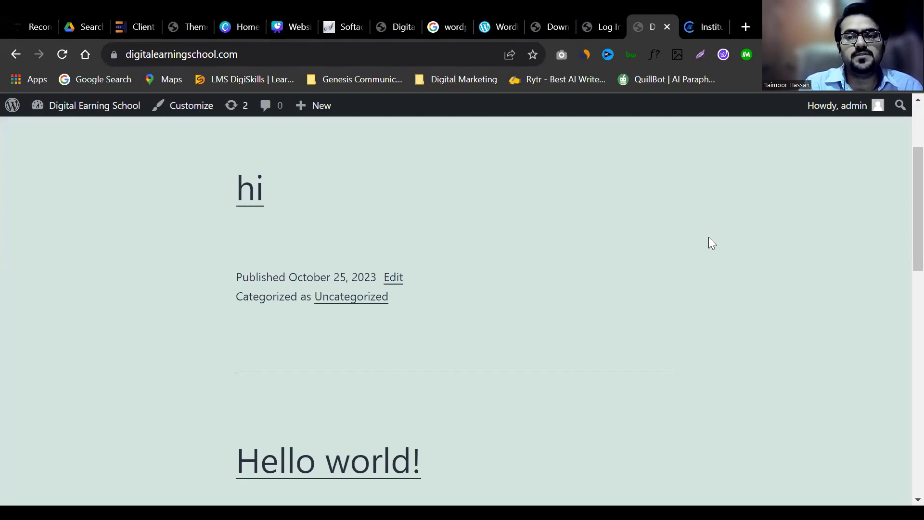
{"action": "left_click", "coordinate": [703, 14]}
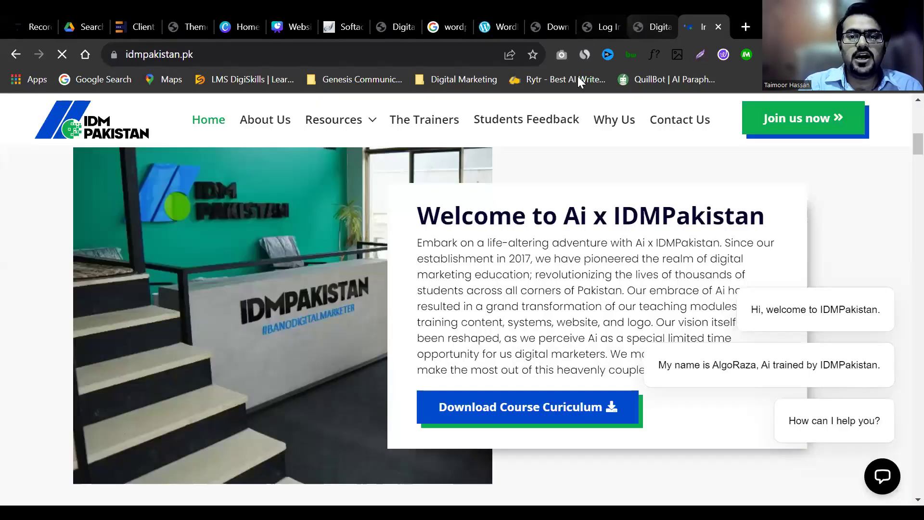
{"action": "left_click", "coordinate": [600, 27]}
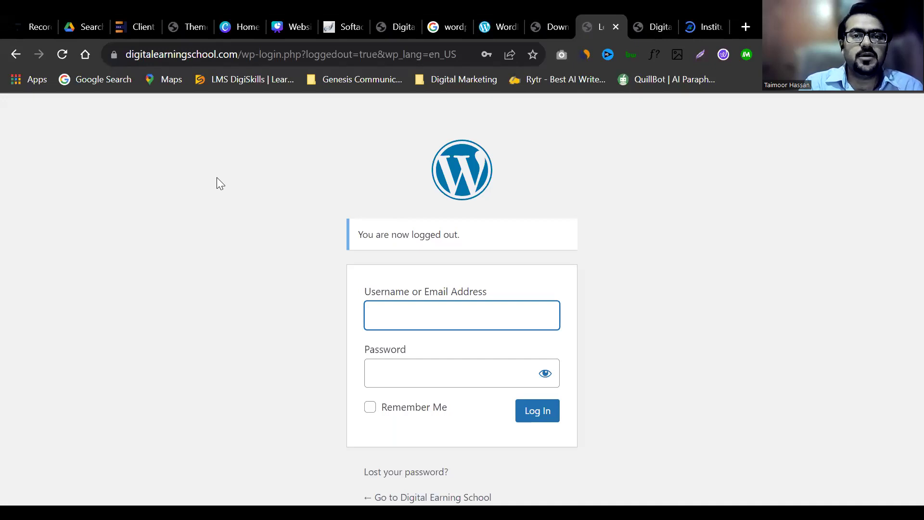
Examine the wp-login.php address of the login page and its username and password fields
{"action": "left_click", "coordinate": [284, 54]}
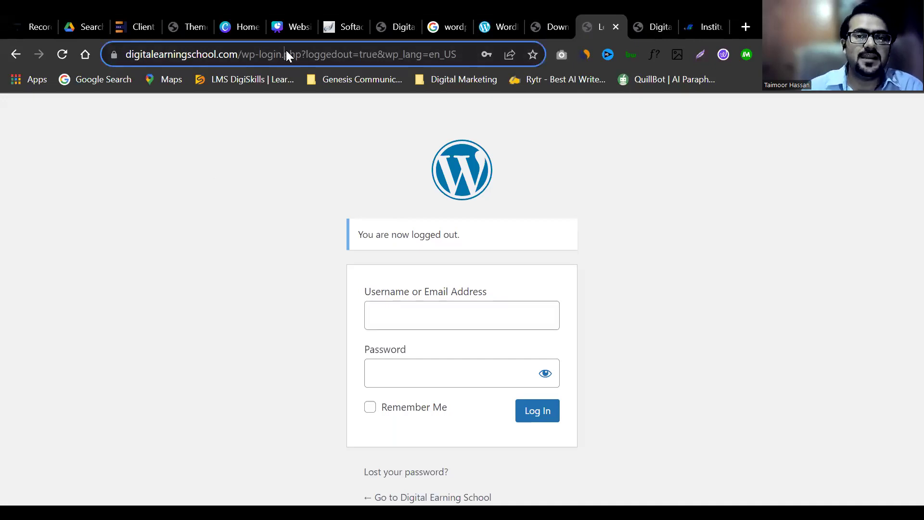
{"action": "left_click", "coordinate": [286, 55]}
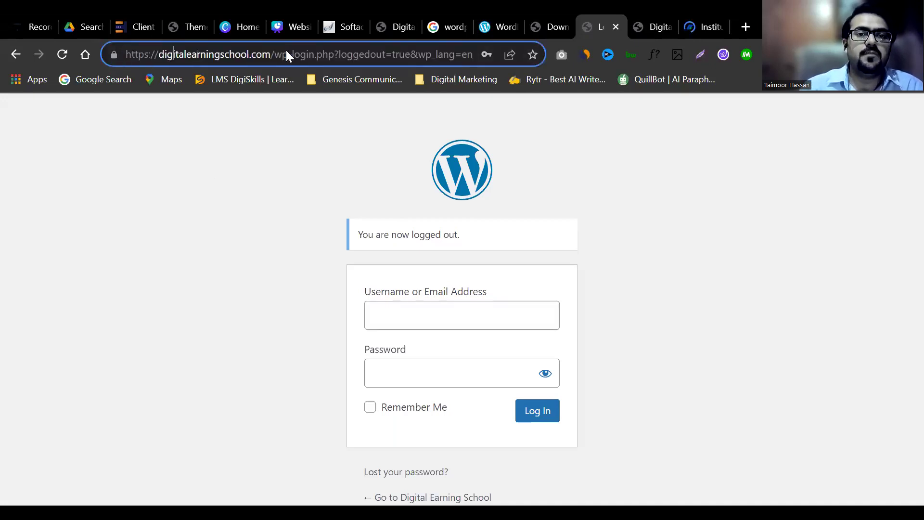
{"action": "left_click", "coordinate": [326, 55]}
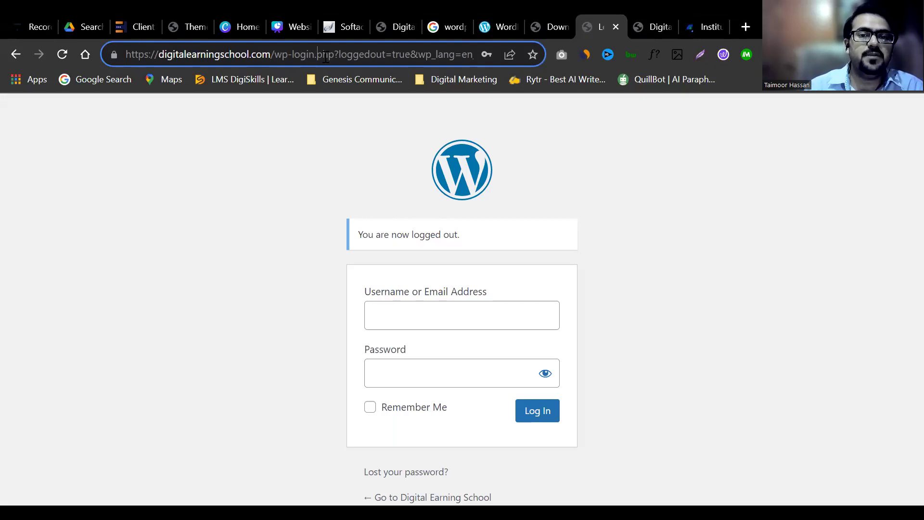
{"action": "left_click", "coordinate": [471, 322]}
{"action": "left_click", "coordinate": [471, 322]}
{"action": "key", "text": "Tab"}
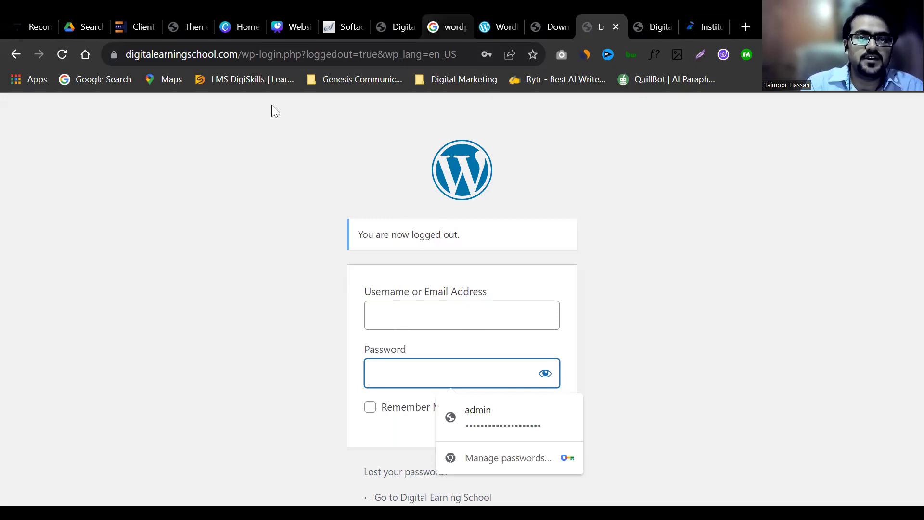
Remove everything after wp-login from the login page address and replace wp-login with wp-admin
{"action": "left_click", "coordinate": [282, 54]}
{"action": "left_click", "coordinate": [315, 54]}
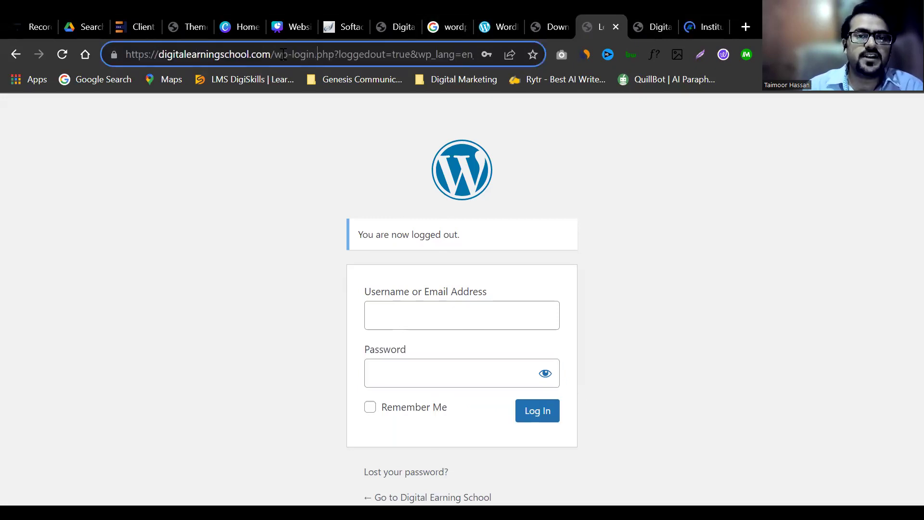
{"action": "key", "text": "shift+End"}
{"action": "key", "text": "BackSpace"}
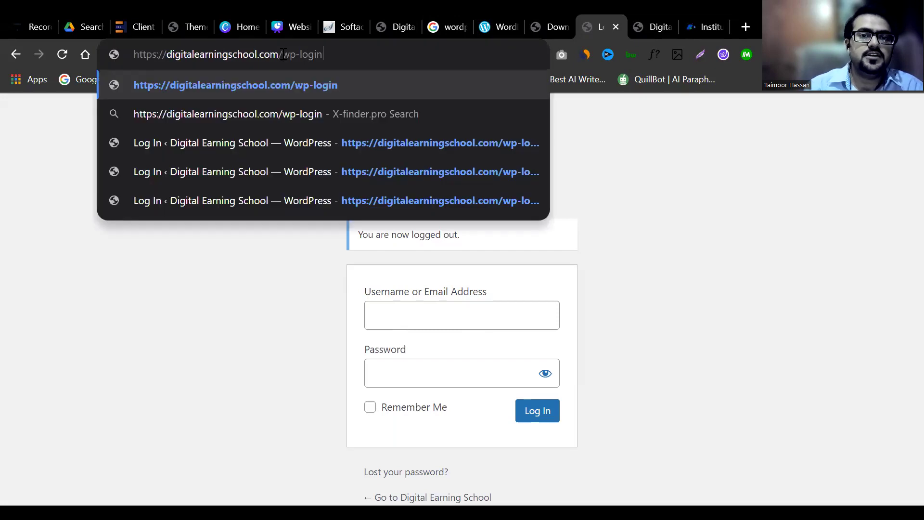
{"action": "key", "text": "shift+Left"}
{"action": "key", "text": "shift+Left"}
{"action": "key", "text": "shift+Left"}
{"action": "key", "text": "shift+Left"}
{"action": "key", "text": "shift+Left"}
{"action": "key", "text": "shift+Left"}
{"action": "key", "text": "shift+Left"}
{"action": "key", "text": "shift+Left"}
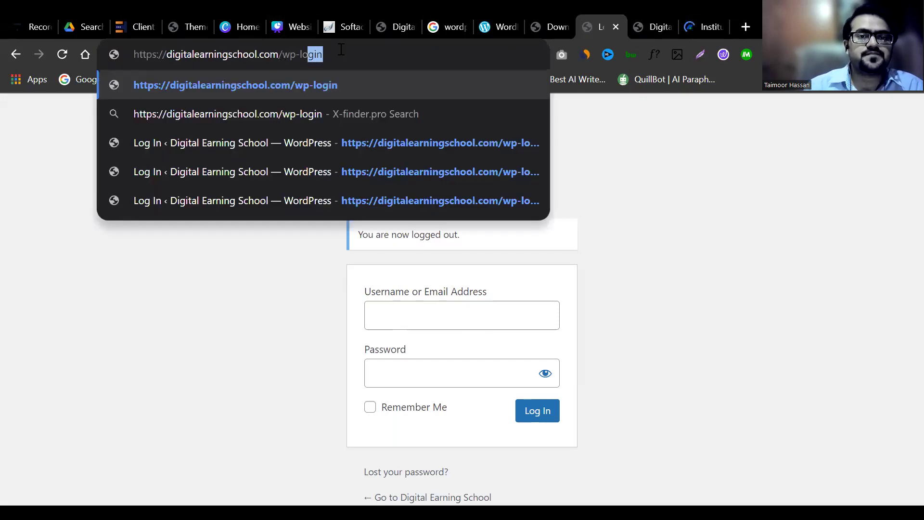
{"action": "type", "text": "wp-admin"}
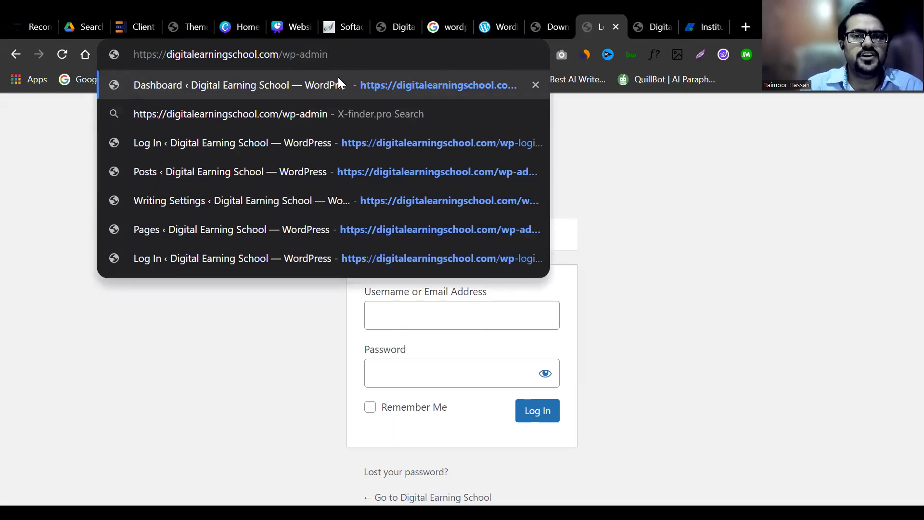
Highlight the complete digitalearningschool.com/wp-admin address, load it and select the address it redirects to
{"action": "triple_click", "coordinate": [300, 62]}
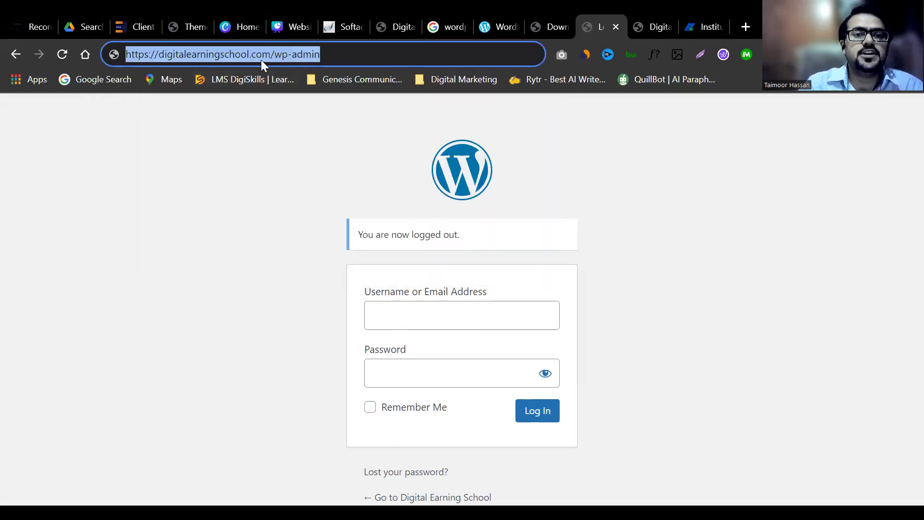
{"action": "left_click", "coordinate": [312, 57]}
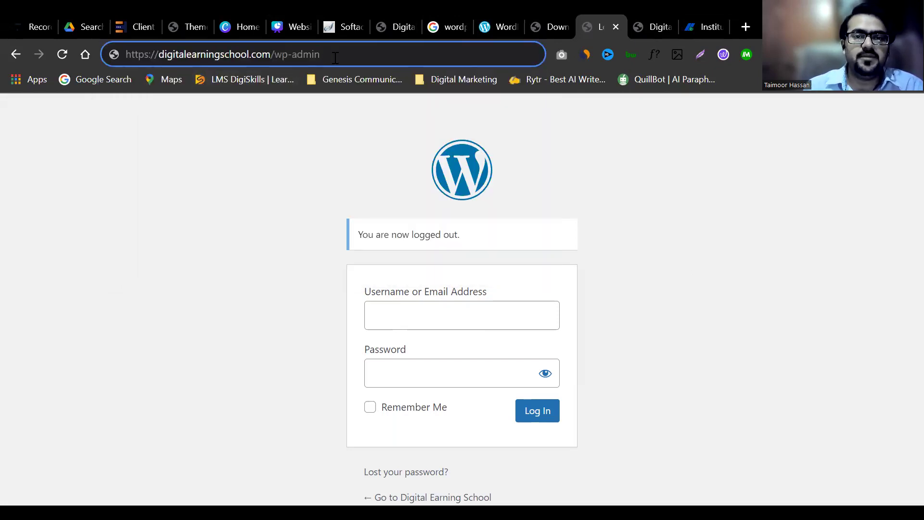
{"action": "key", "text": "Return"}
{"action": "left_click", "coordinate": [260, 56]}
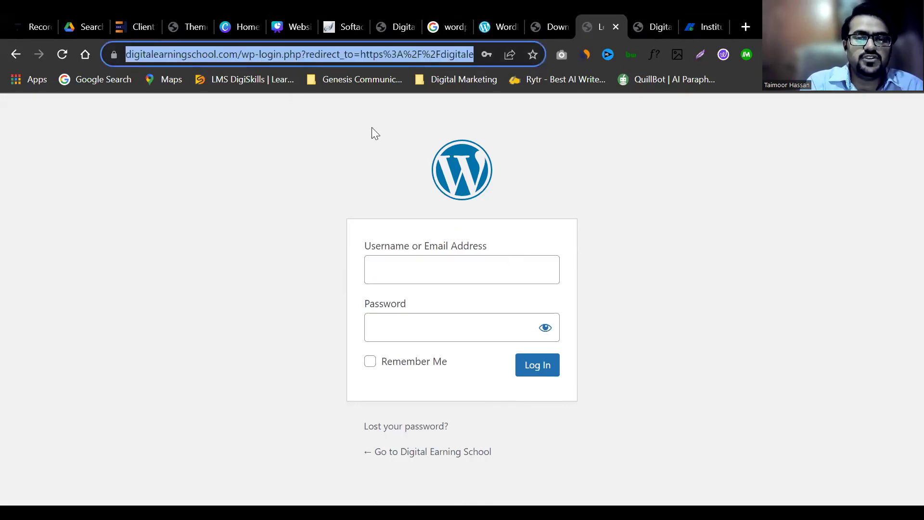
Log in to WordPress with the saved admin credentials, entering the Windows PIN to release the password, and show the top of the dashboard
{"action": "left_click", "coordinate": [412, 262]}
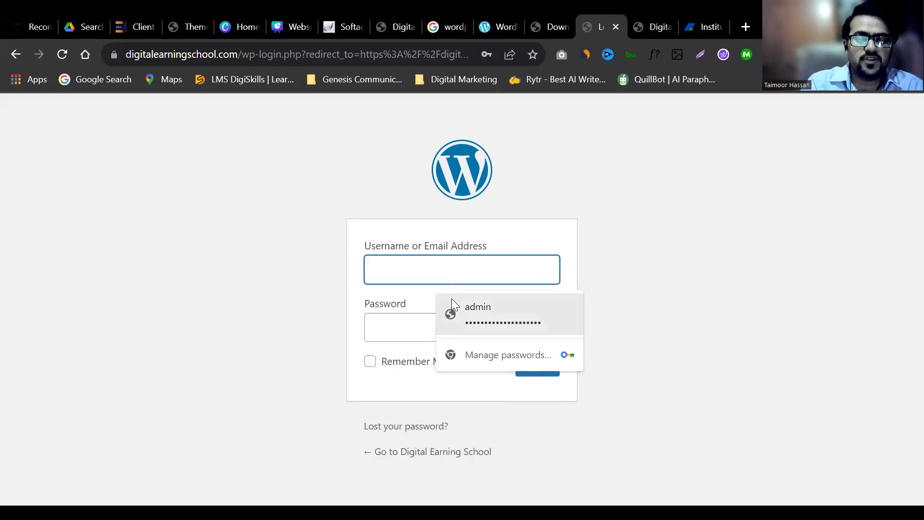
{"action": "left_click", "coordinate": [452, 302]}
{"action": "type", "text": "••"}
{"action": "type", "text": "••"}
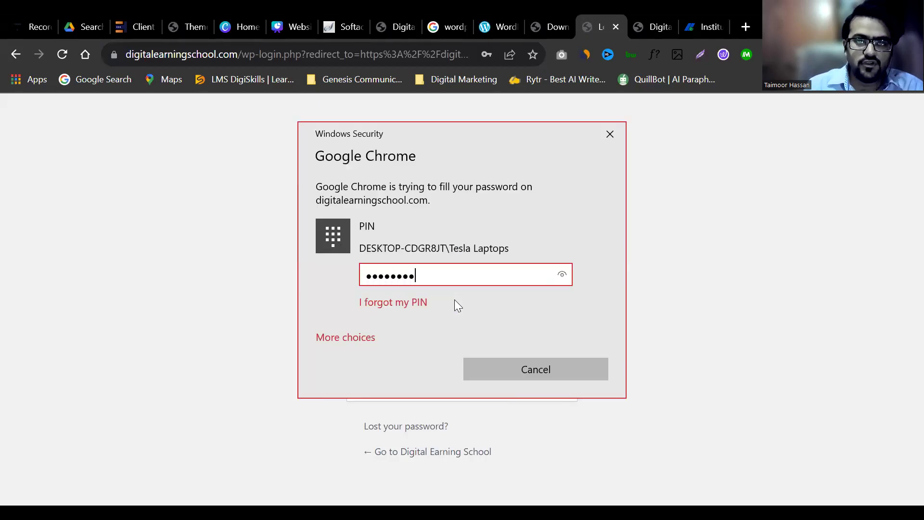
{"action": "key", "text": "Return"}
{"action": "left_click", "coordinate": [534, 371]}
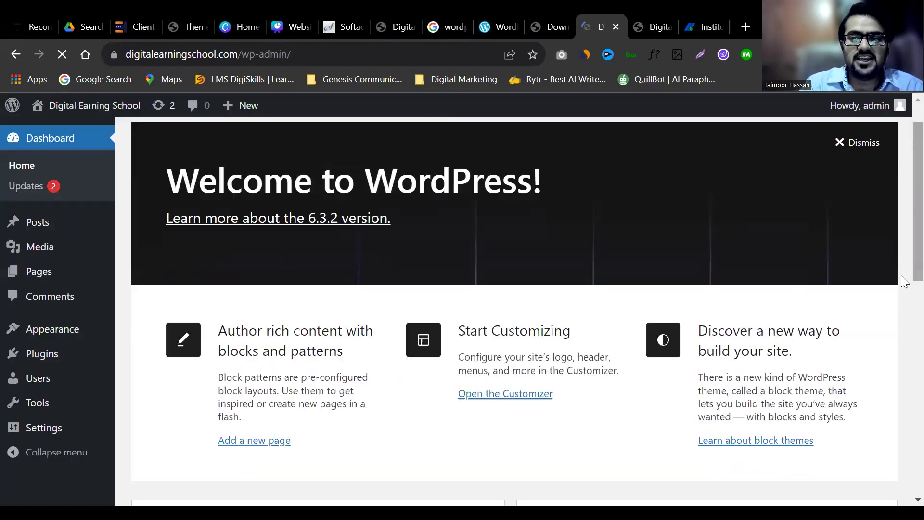
{"action": "left_click_drag", "start_coordinate": [904, 282], "coordinate": [905, 150]}
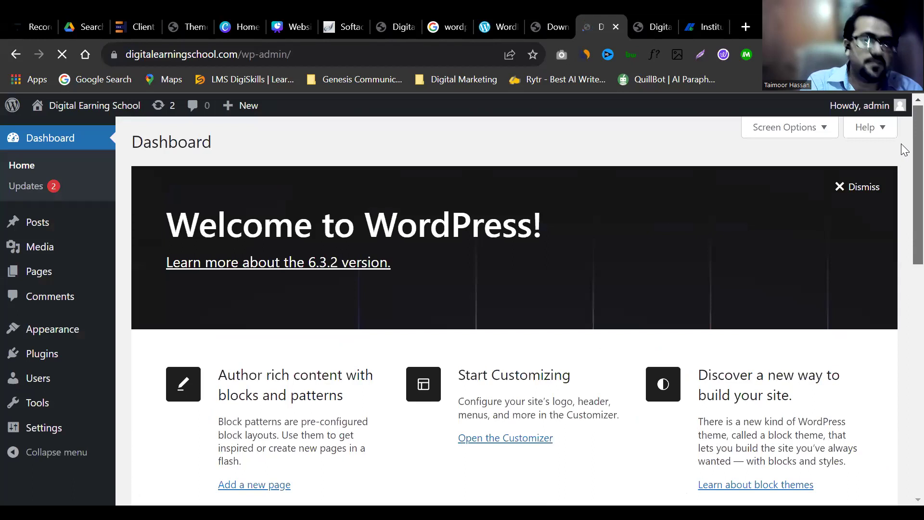